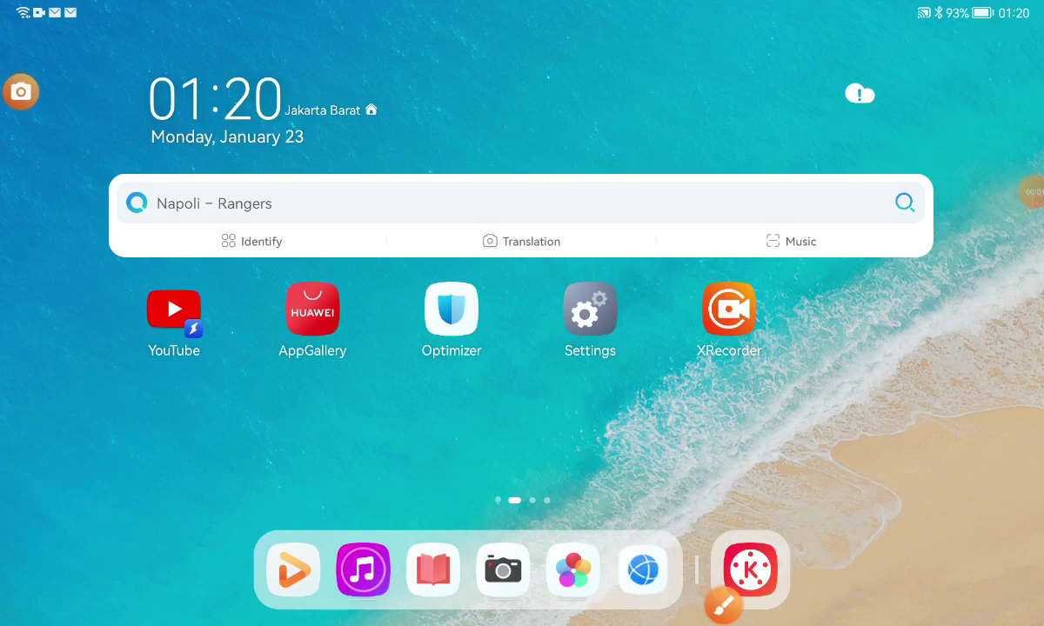
Step: Look through the recent apps and home screen pages, ending on the main page
left_click_drag(522, 622, 522, 391)
left_click_drag(261, 287, 783, 287)
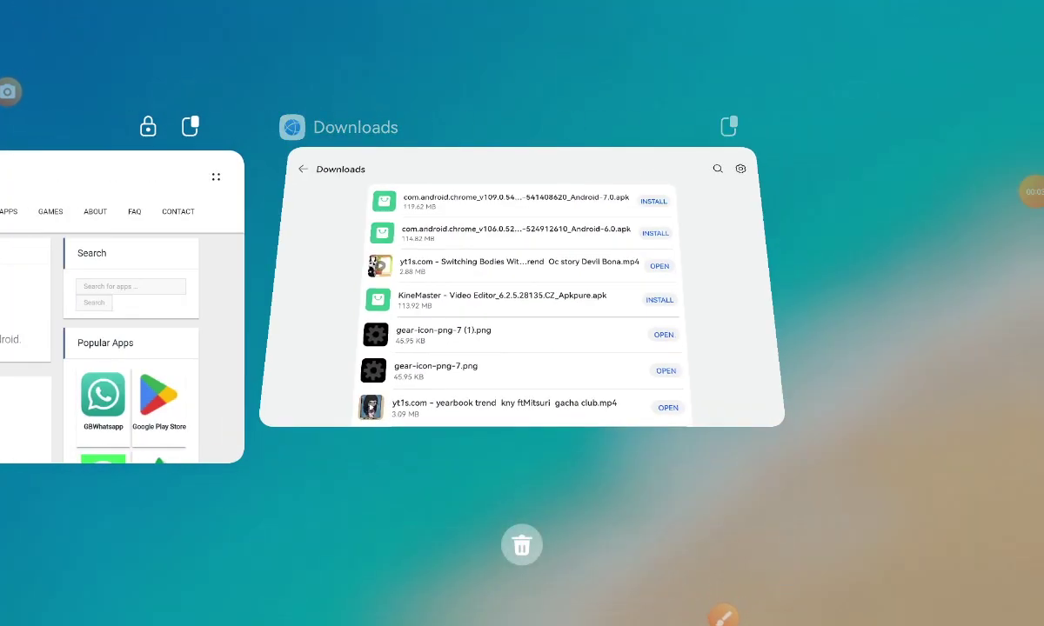
left_click(522, 543)
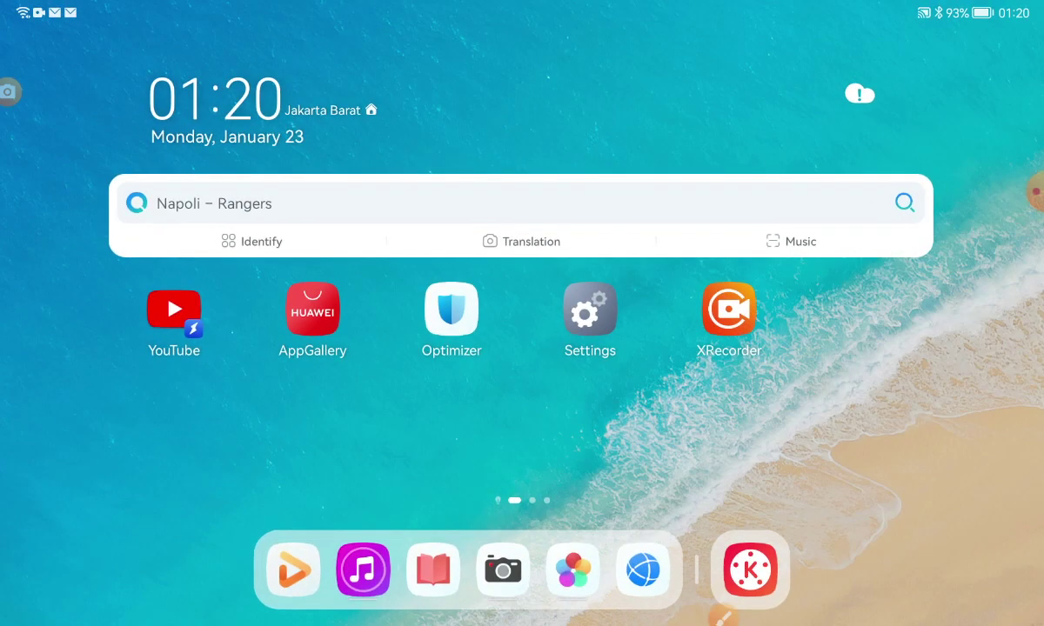
left_click_drag(783, 391, 261, 392)
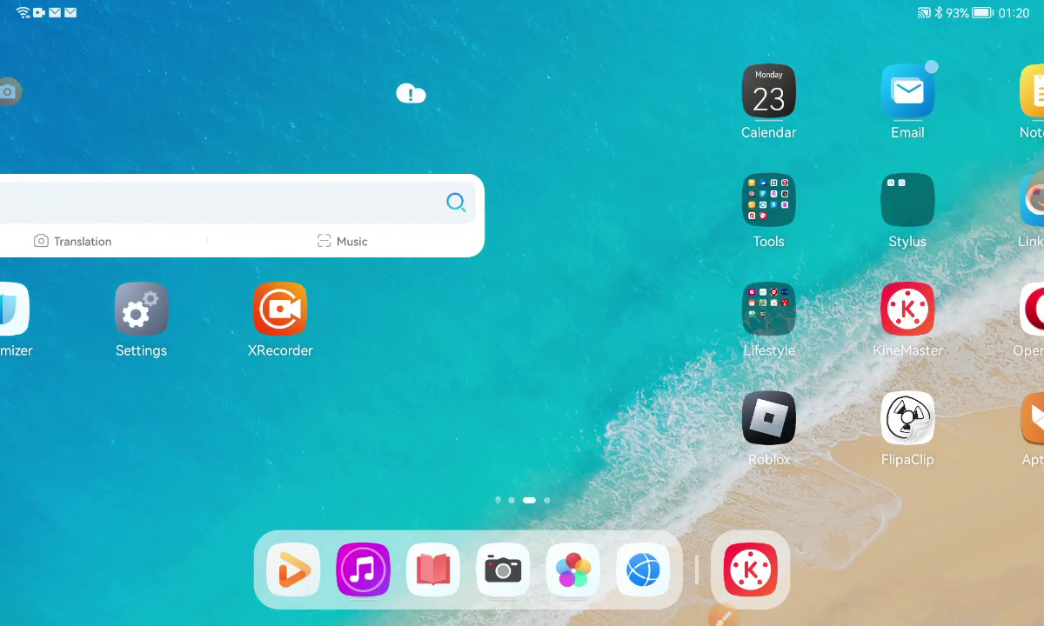
mouse_move(782, 391)
left_mouse_down()
mouse_move(261, 391)
mouse_move(783, 391)
left_mouse_up()
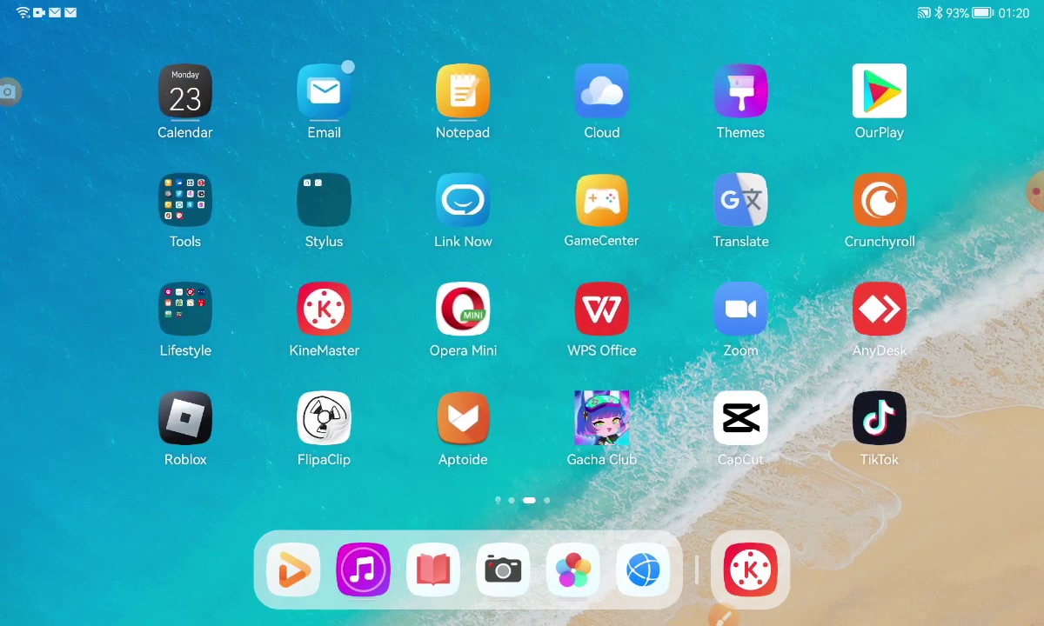
left_click_drag(261, 391, 783, 392)
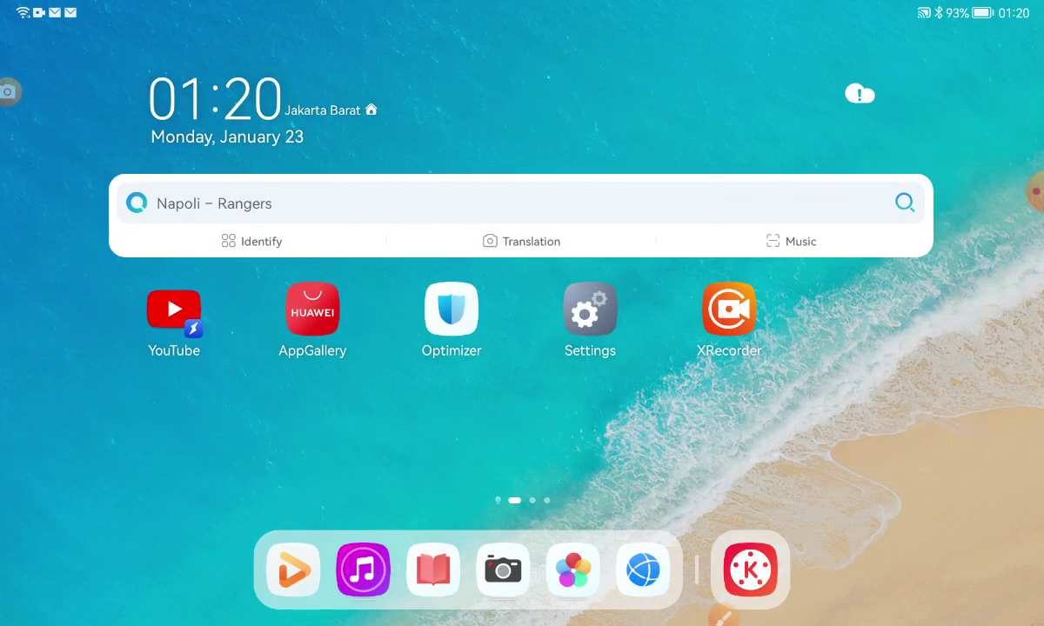
Step: Launch AppGallery and search the store for 'chrome'
left_click(312, 309)
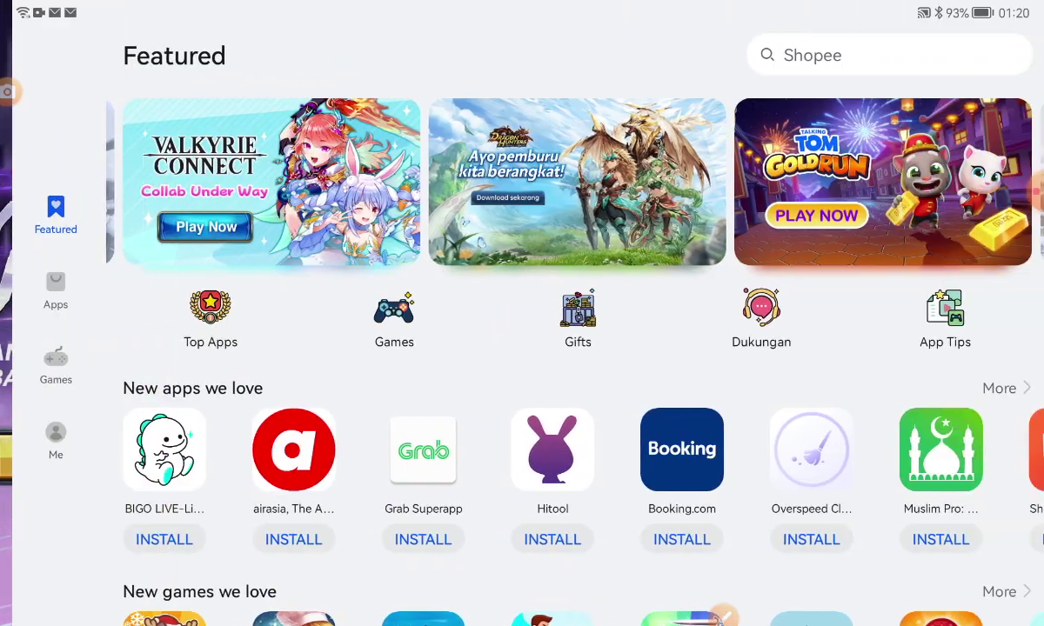
left_click_drag(522, 622, 522, 391)
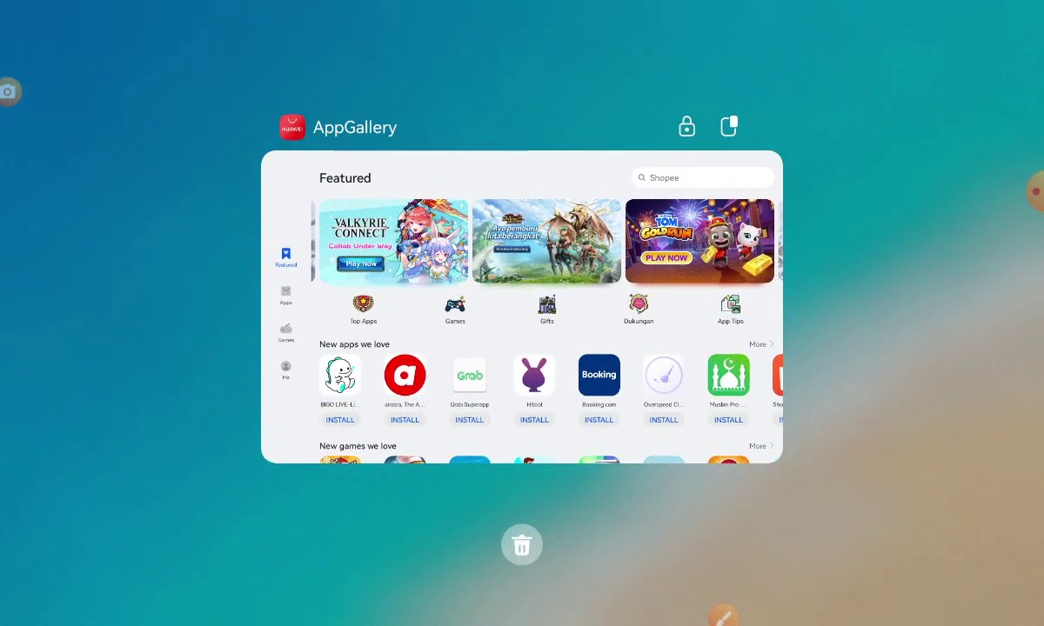
left_click(870, 391)
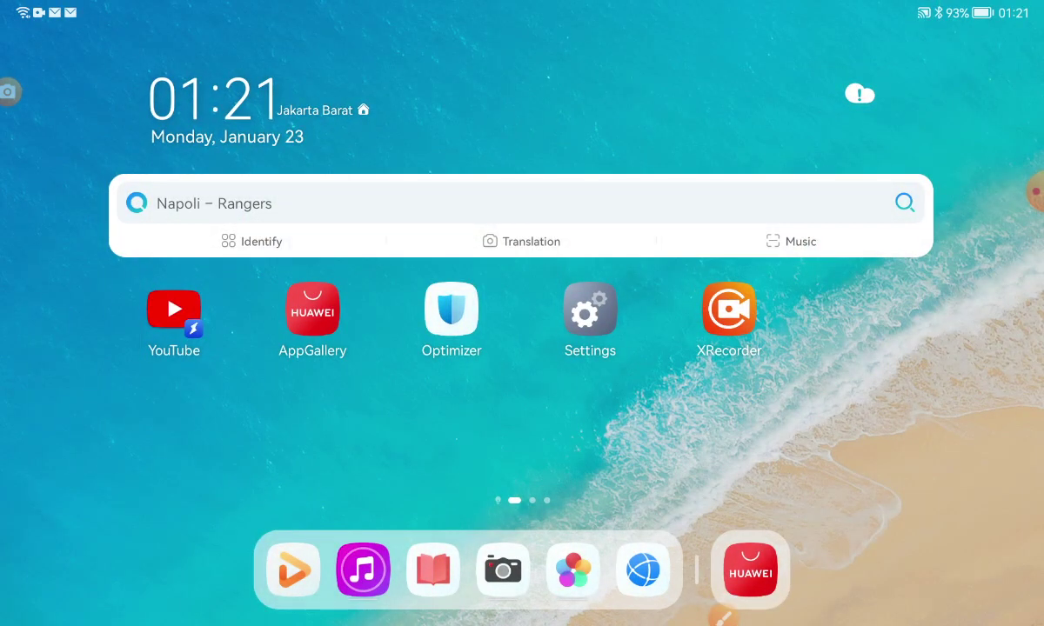
left_click(313, 309)
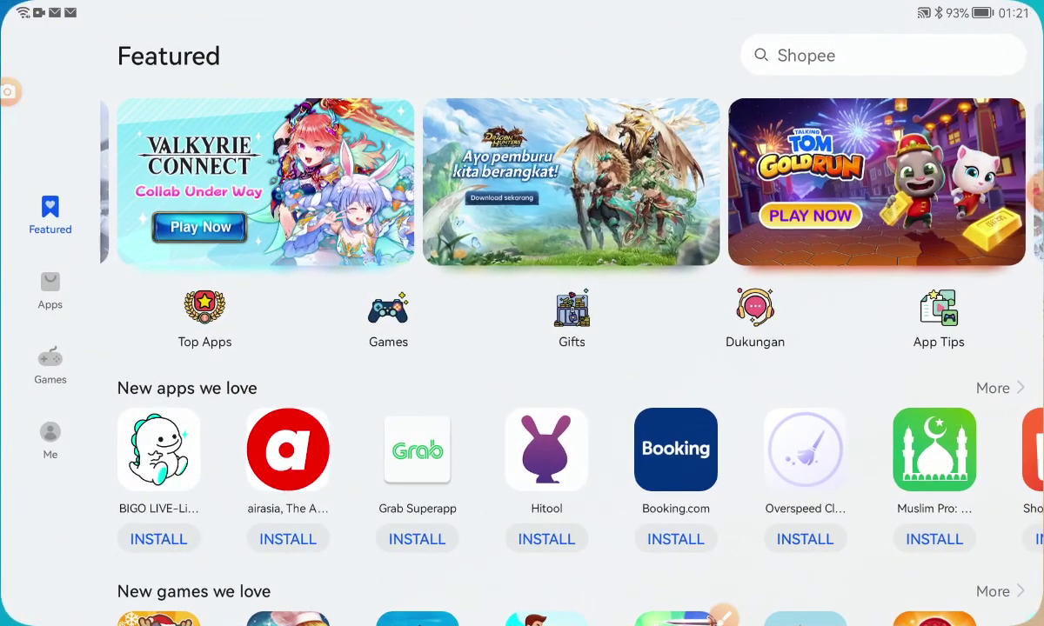
left_click(883, 54)
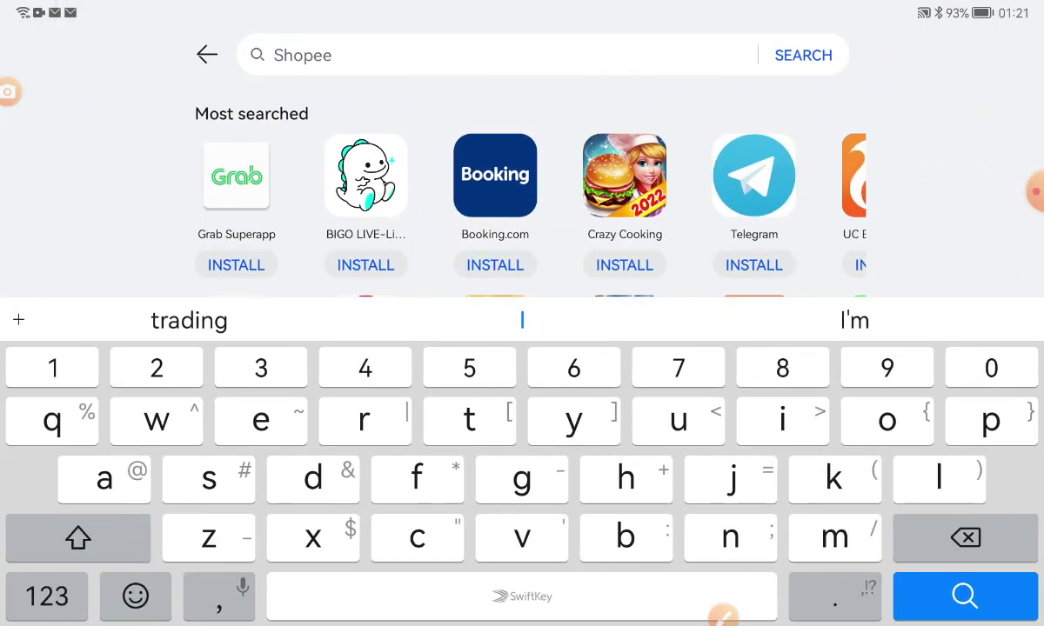
type("chro")
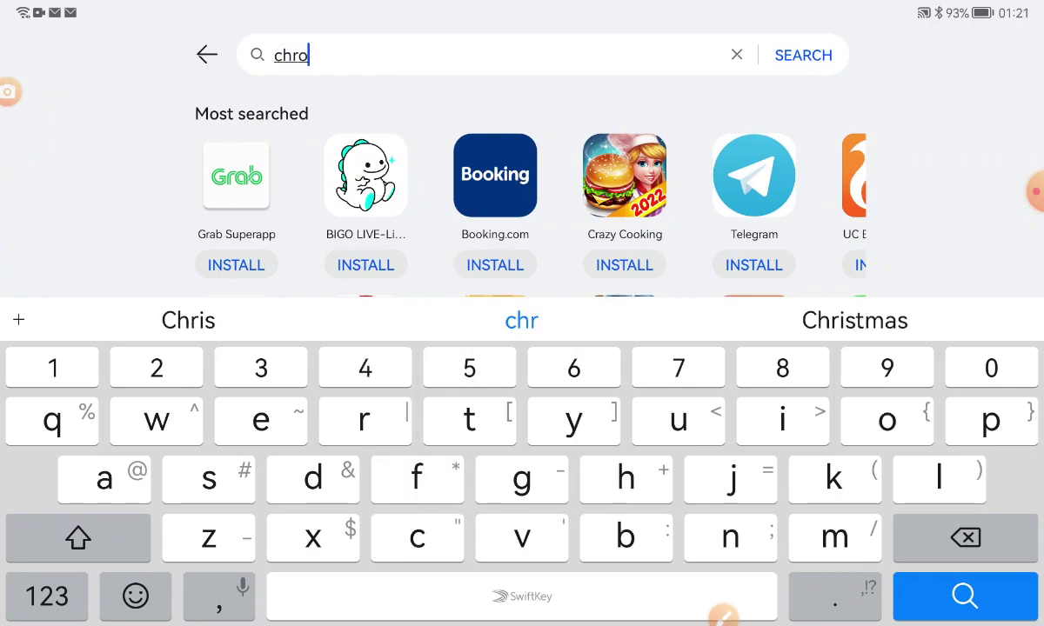
type("me")
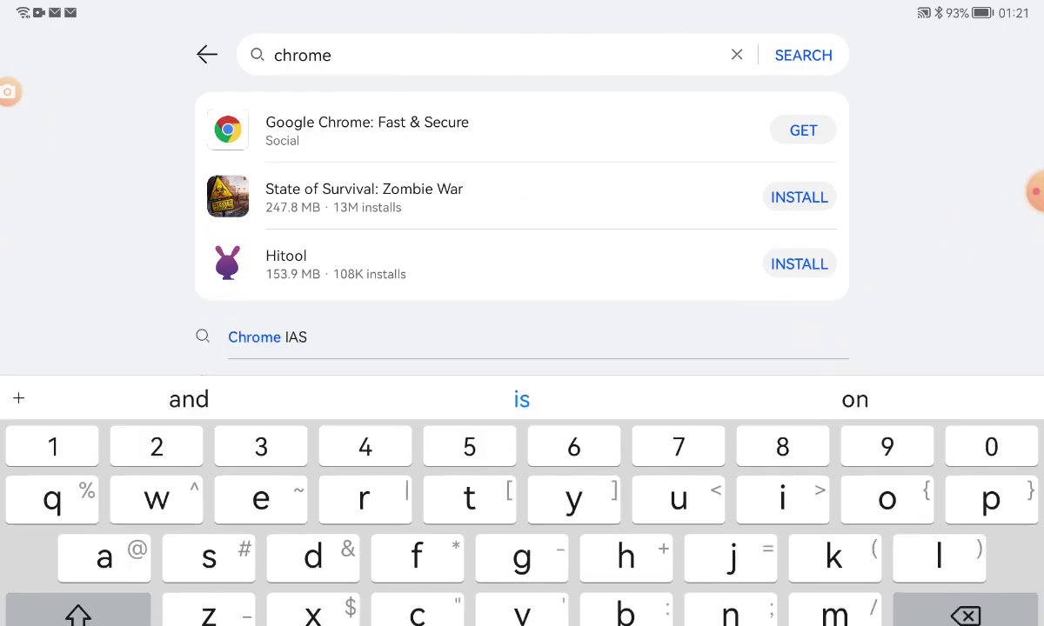
Step: Circle the Google Chrome: Fast & Secure result in red, then open it
left_click(722, 616)
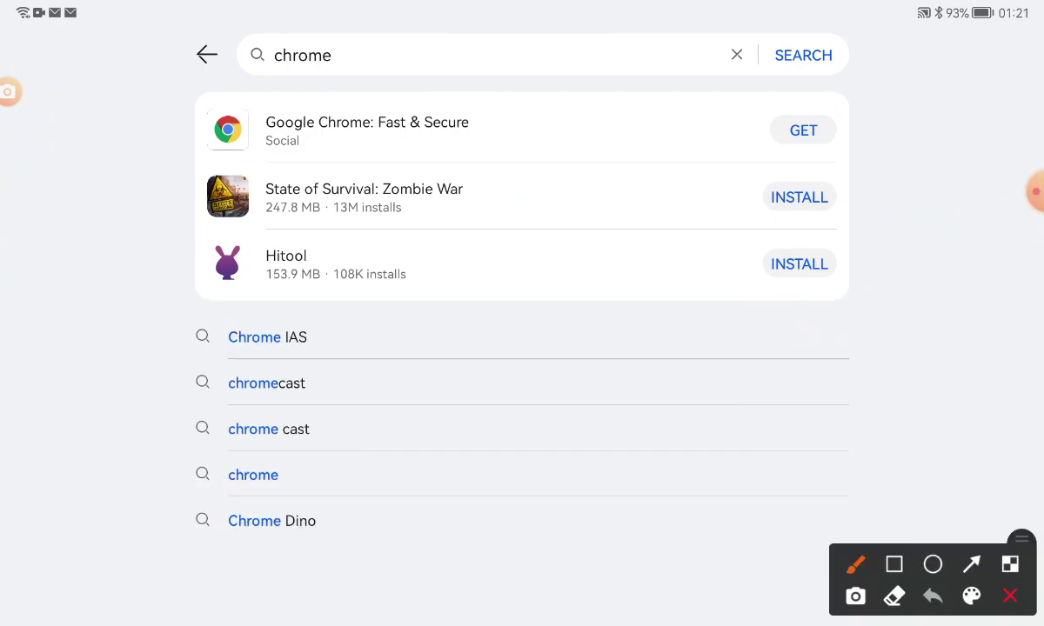
mouse_move(898, 118)
left_mouse_down()
mouse_move(696, 66)
mouse_move(178, 94)
mouse_move(344, 167)
mouse_move(835, 182)
mouse_move(896, 117)
left_mouse_up()
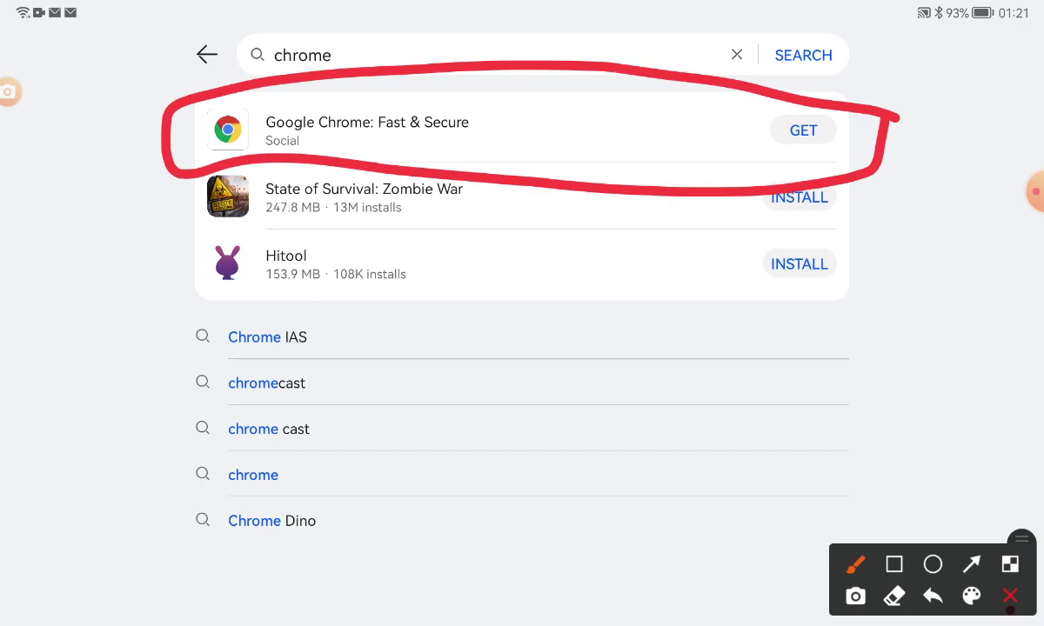
left_click(1010, 596)
left_click(487, 55)
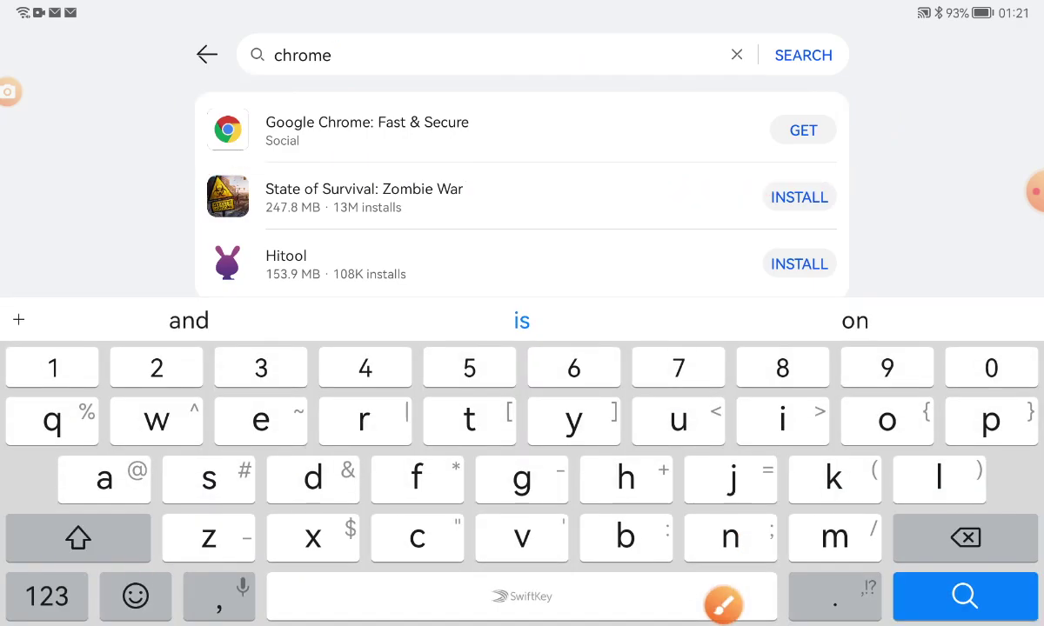
key("Escape")
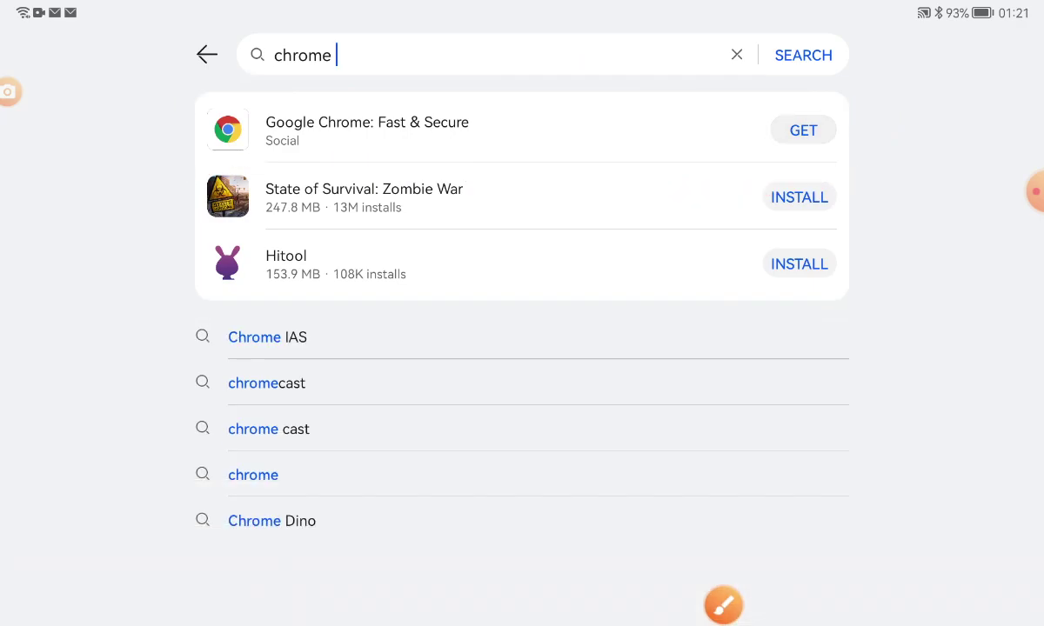
left_click(802, 130)
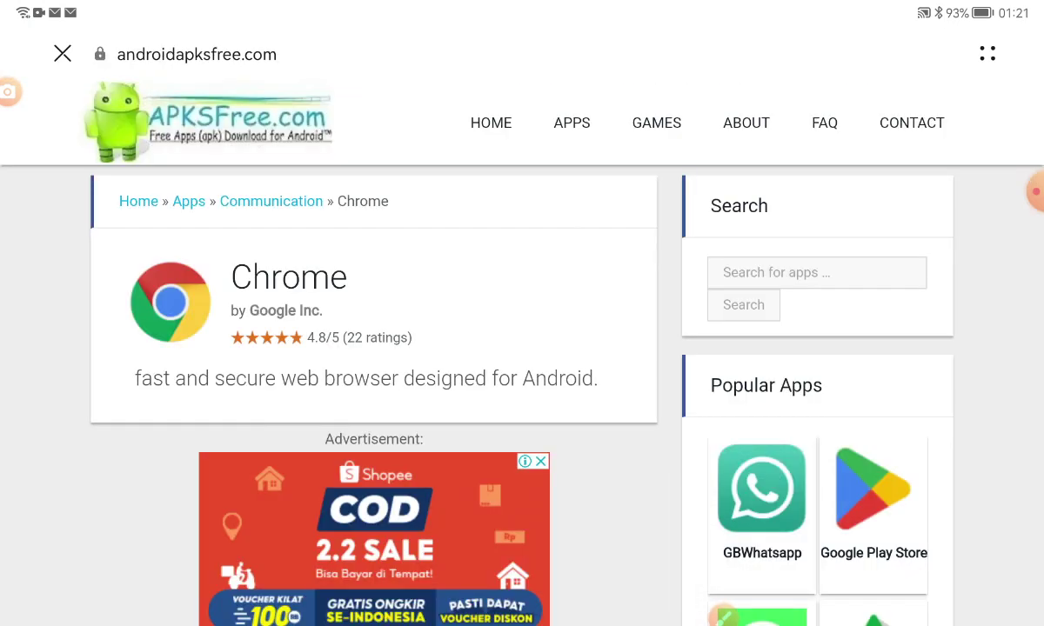
Step: Underline the androidapksfree.com address in red and scroll down the page
left_click(724, 614)
left_click_drag(75, 68, 303, 73)
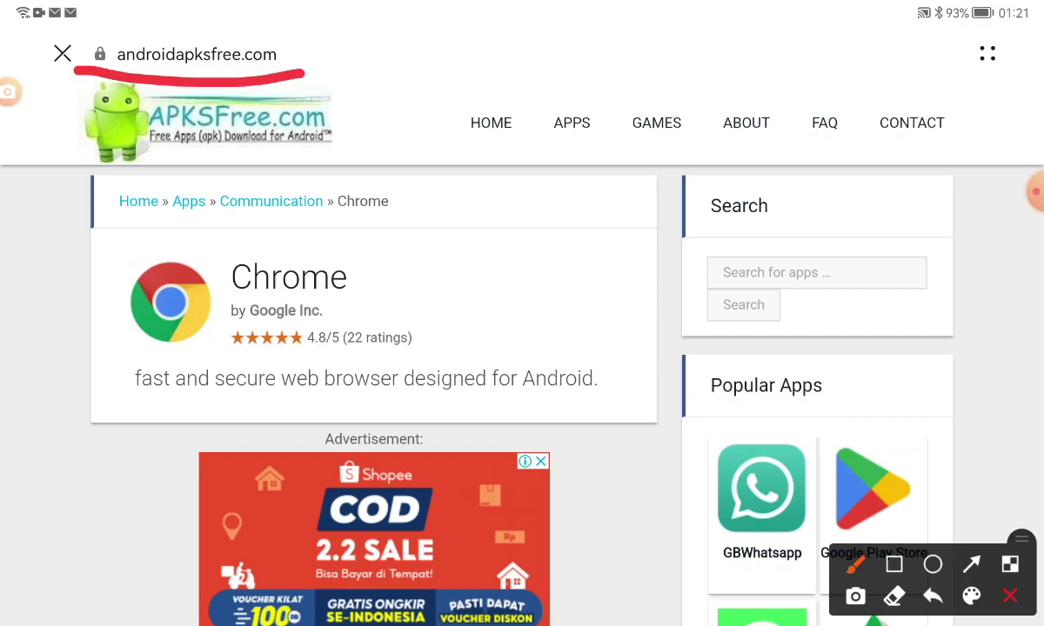
left_click(1010, 596)
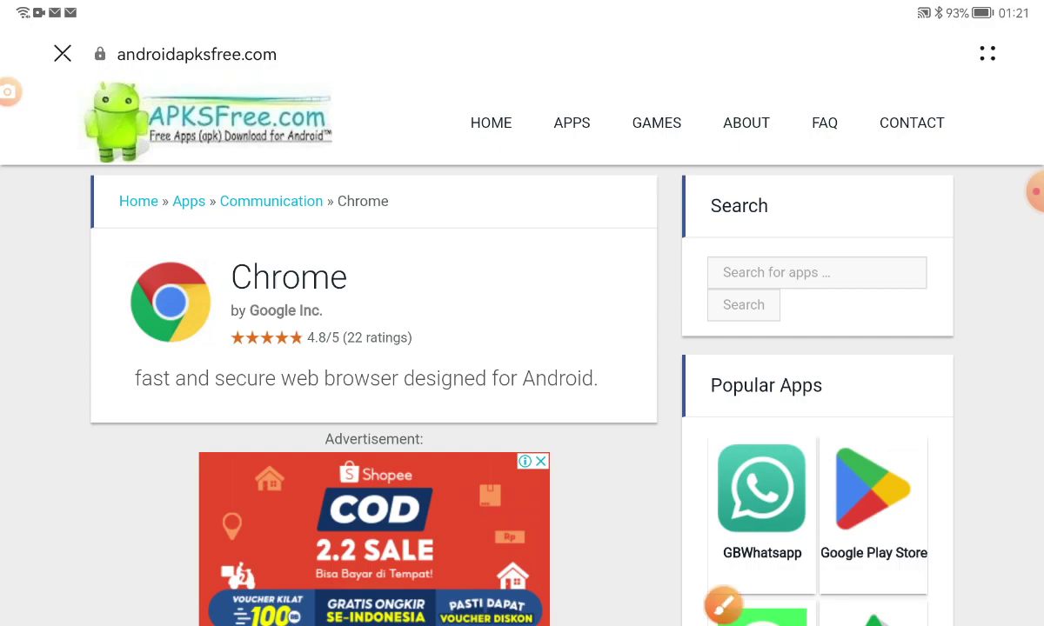
scroll(374, 348, "down", 3)
scroll(374, 348, "up", 2)
scroll(374, 348, "down", 3)
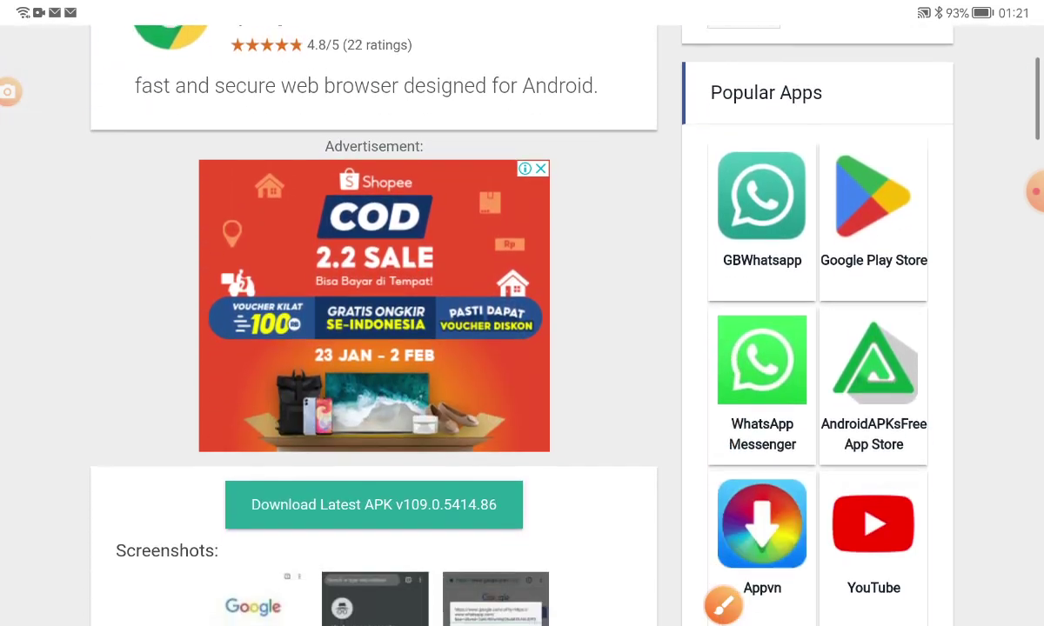
scroll(374, 348, "down", 3)
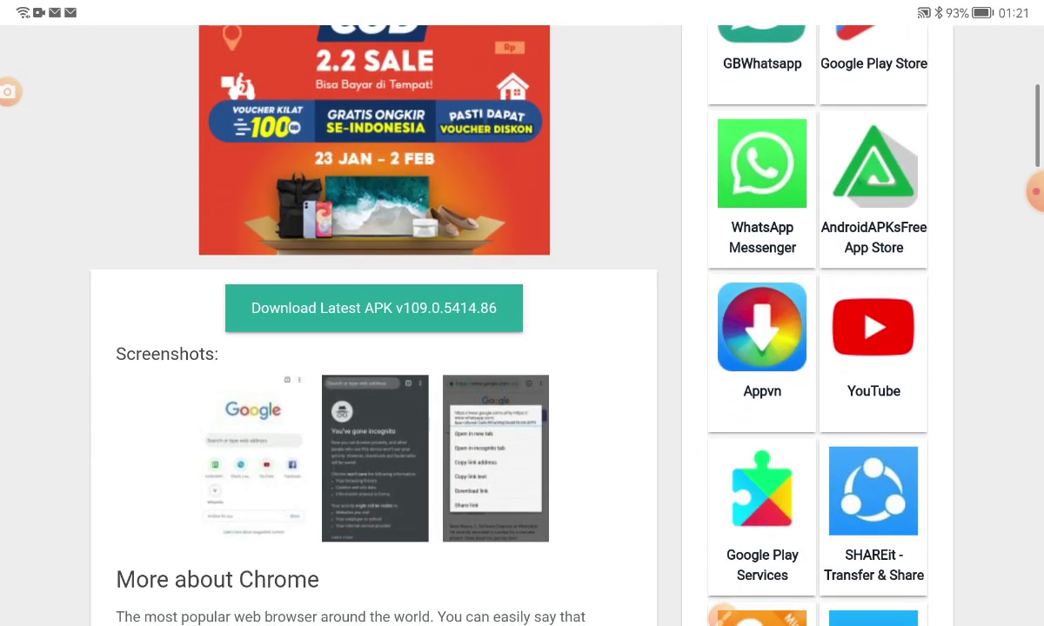
Step: Circle and open the Download Latest APK v109.0.5414.86 link
left_click(678, 567)
mouse_move(218, 339)
left_mouse_down()
mouse_move(517, 335)
mouse_move(526, 274)
mouse_move(391, 256)
mouse_move(208, 265)
mouse_move(204, 335)
left_mouse_up()
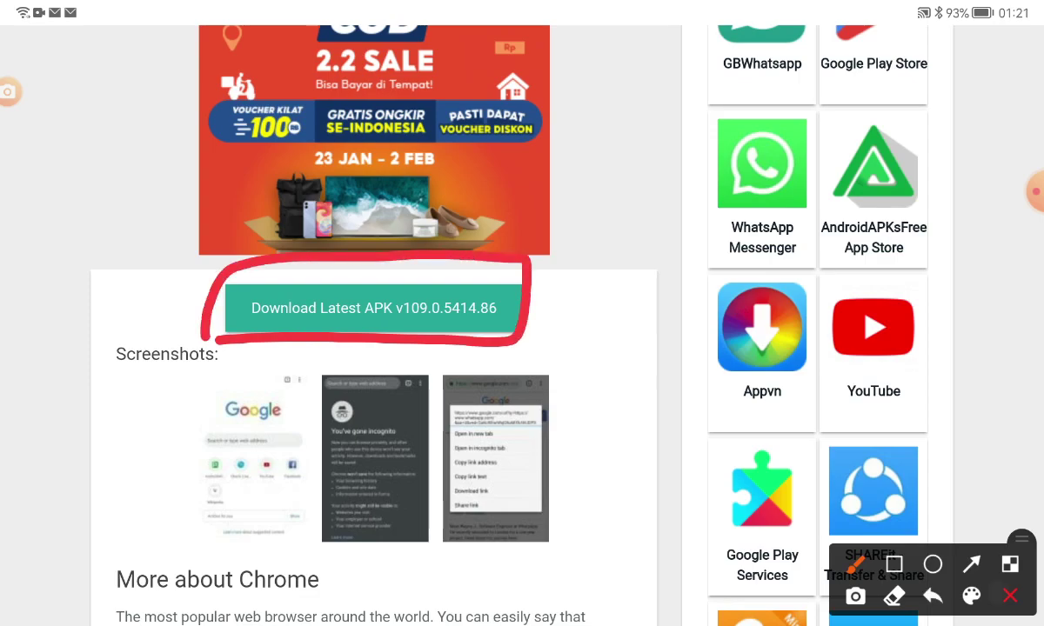
left_click(1009, 595)
left_click(374, 308)
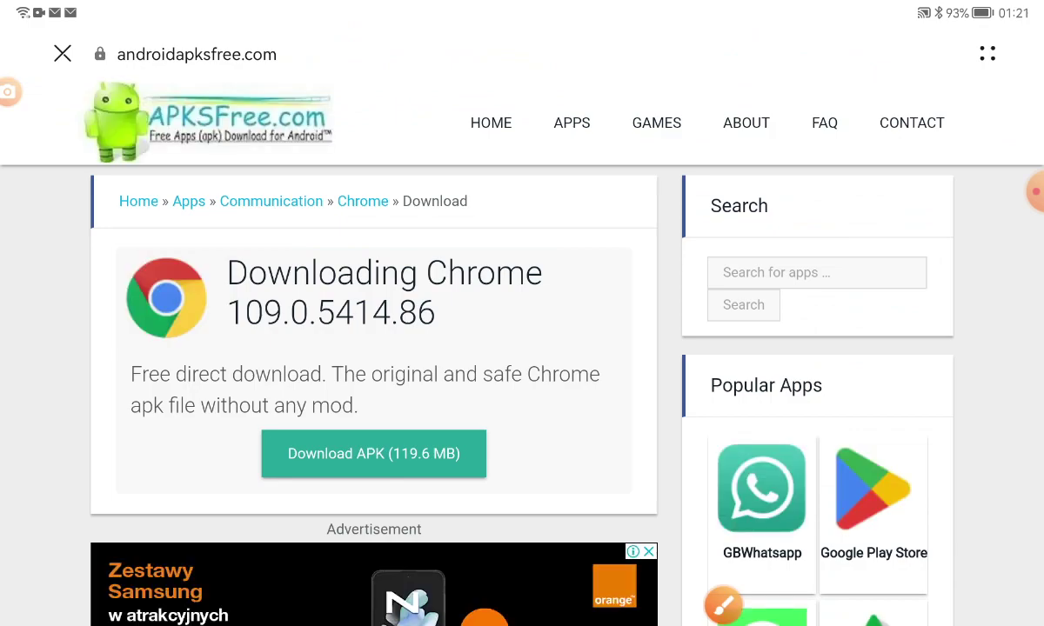
Step: Circle and request the Download APK (119.6 MB) link
scroll(374, 391, "down", 1)
left_click(722, 607)
mouse_move(241, 340)
left_mouse_down()
mouse_move(257, 400)
mouse_move(487, 400)
mouse_move(453, 331)
mouse_move(239, 339)
left_mouse_up()
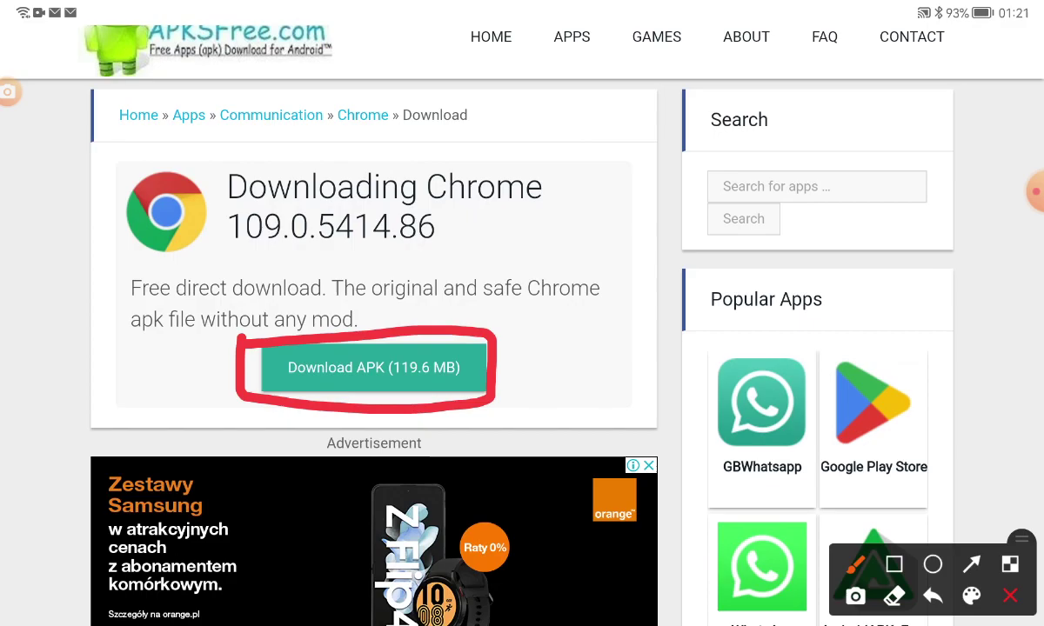
left_click(1009, 595)
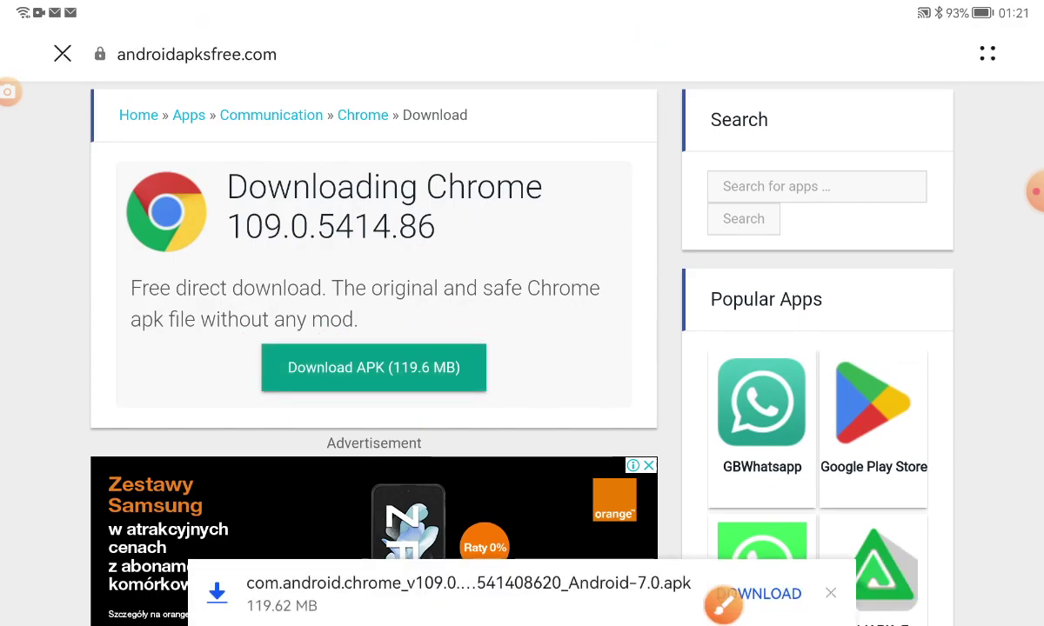
mouse_move(722, 606)
left_mouse_down()
mouse_move(724, 555)
mouse_move(1018, 513)
left_mouse_up()
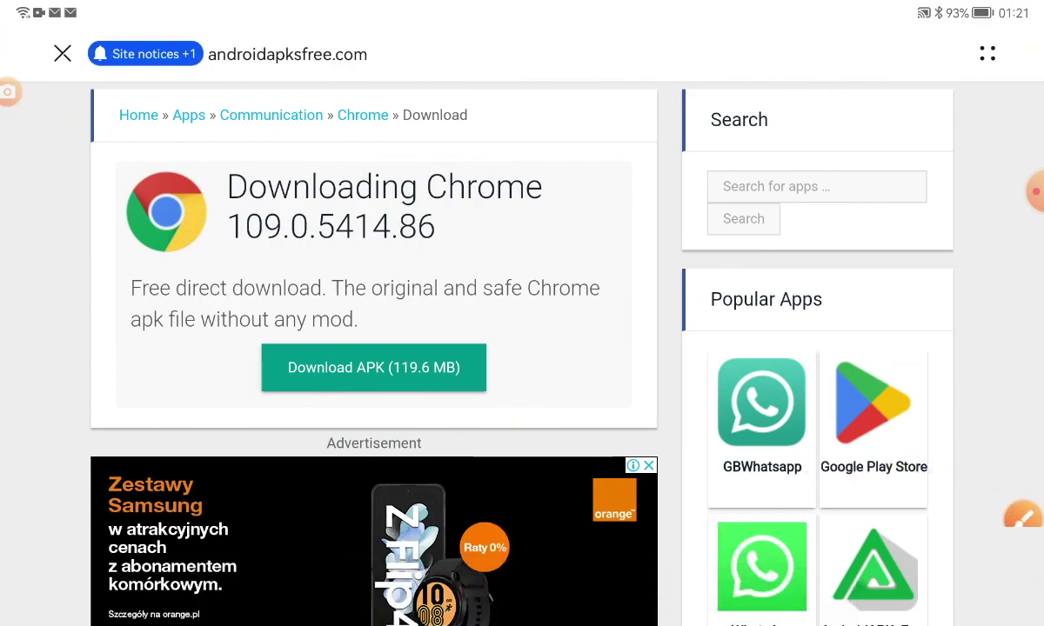
Step: Request the Chrome APK download again and dismiss the repeat-download prompt
left_click(987, 54)
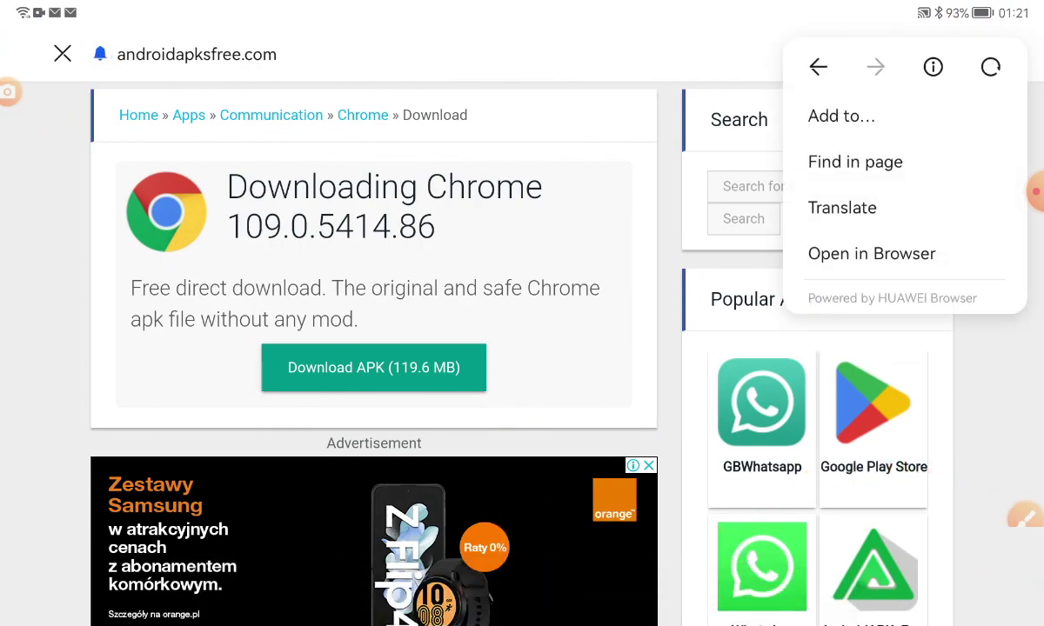
left_click(373, 367)
left_click(759, 594)
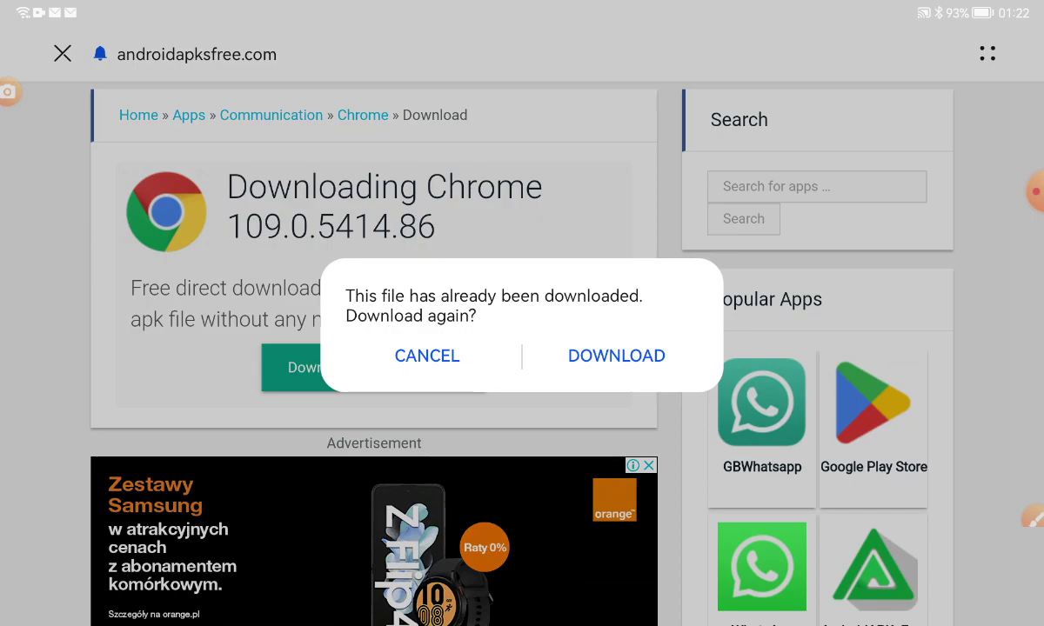
key("Escape")
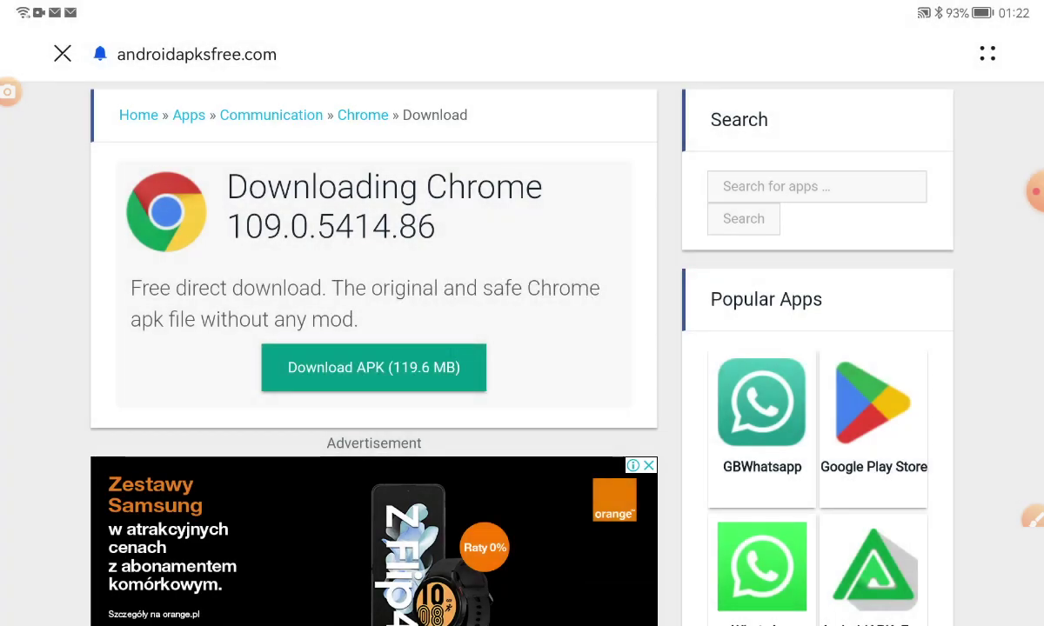
scroll(374, 391, "down", 2)
scroll(374, 391, "up", 3)
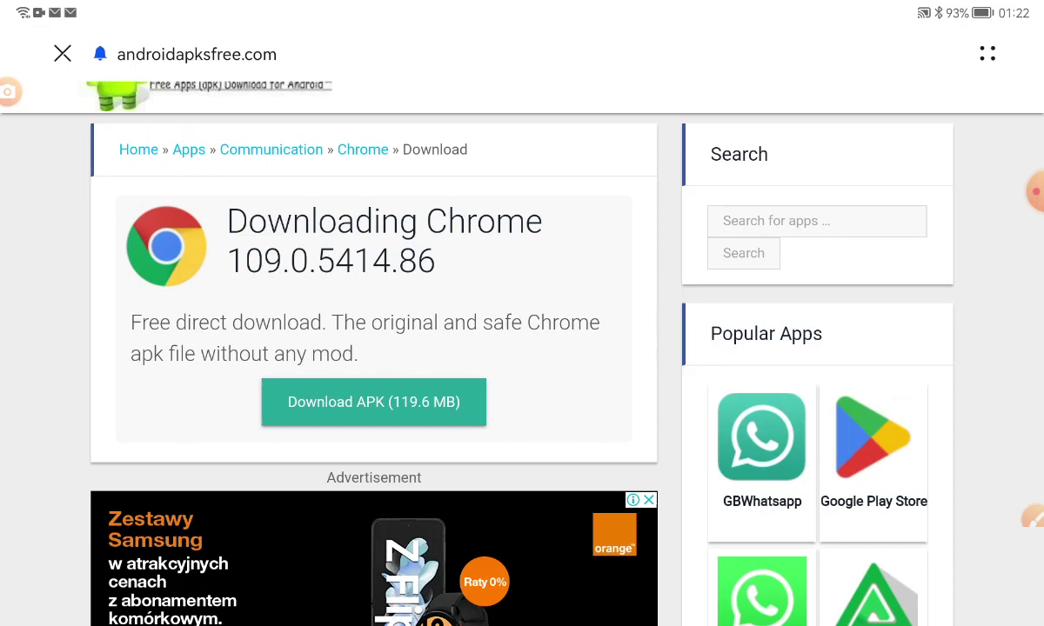
Step: Check notifications, then open the ⋮ menu and underline 'Open in Browser'
left_click_drag(522, 4, 522, 348)
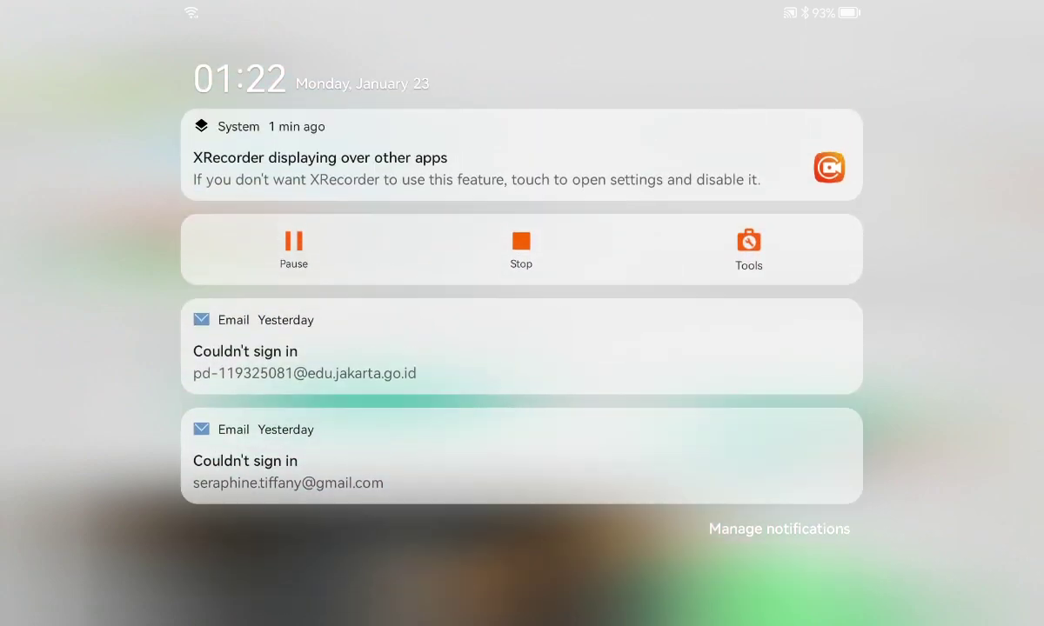
left_click_drag(522, 522, 522, 131)
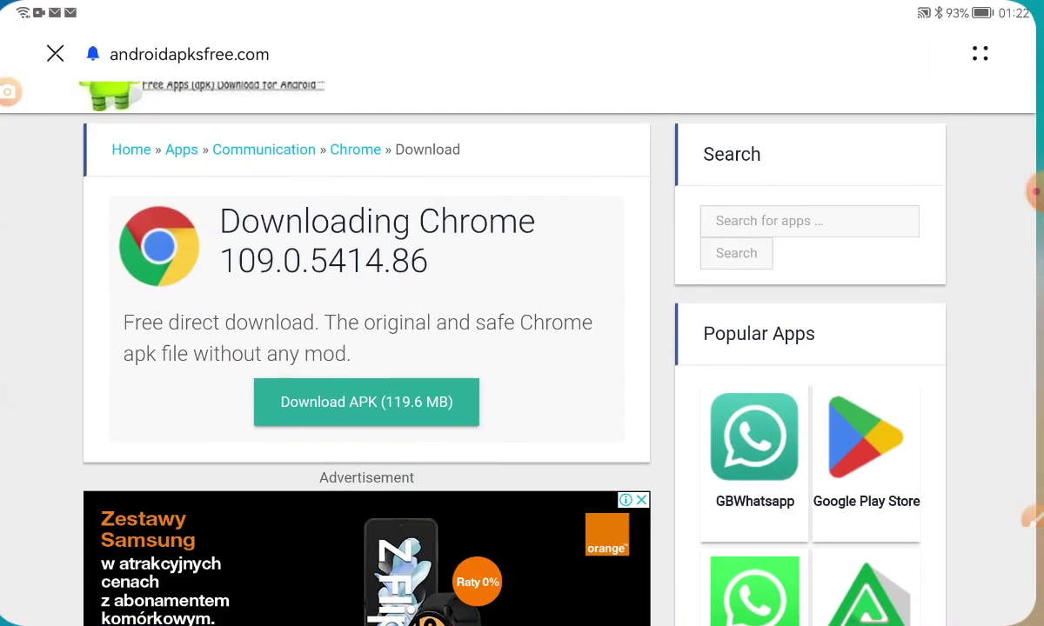
left_click(986, 54)
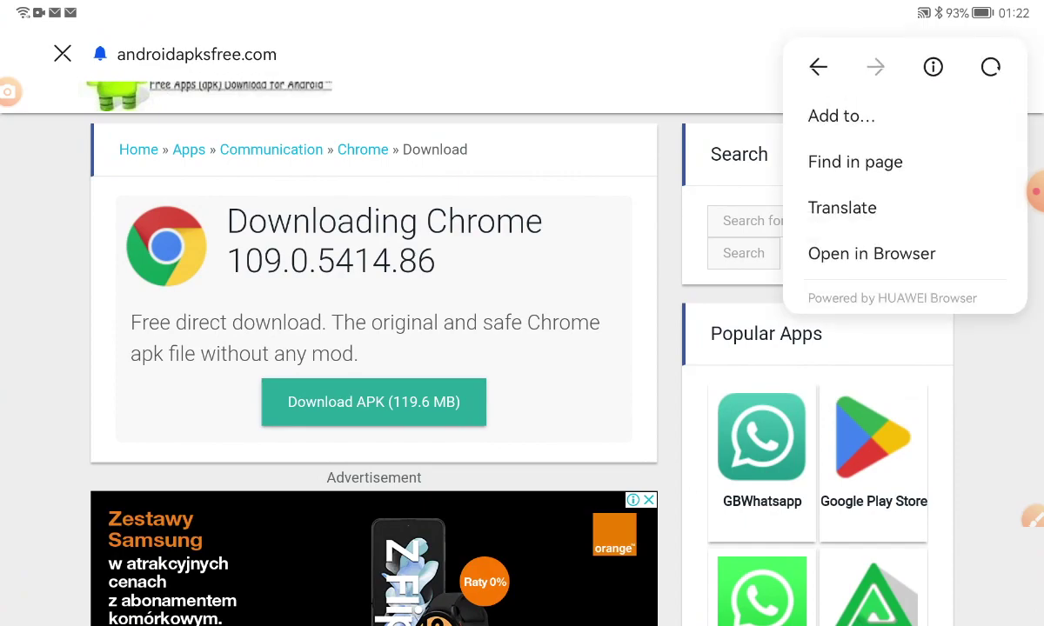
left_click(1031, 517)
mouse_move(804, 272)
left_mouse_down()
mouse_move(993, 277)
mouse_move(990, 251)
mouse_move(794, 232)
mouse_move(793, 271)
mouse_move(809, 273)
left_mouse_up()
left_click(1010, 596)
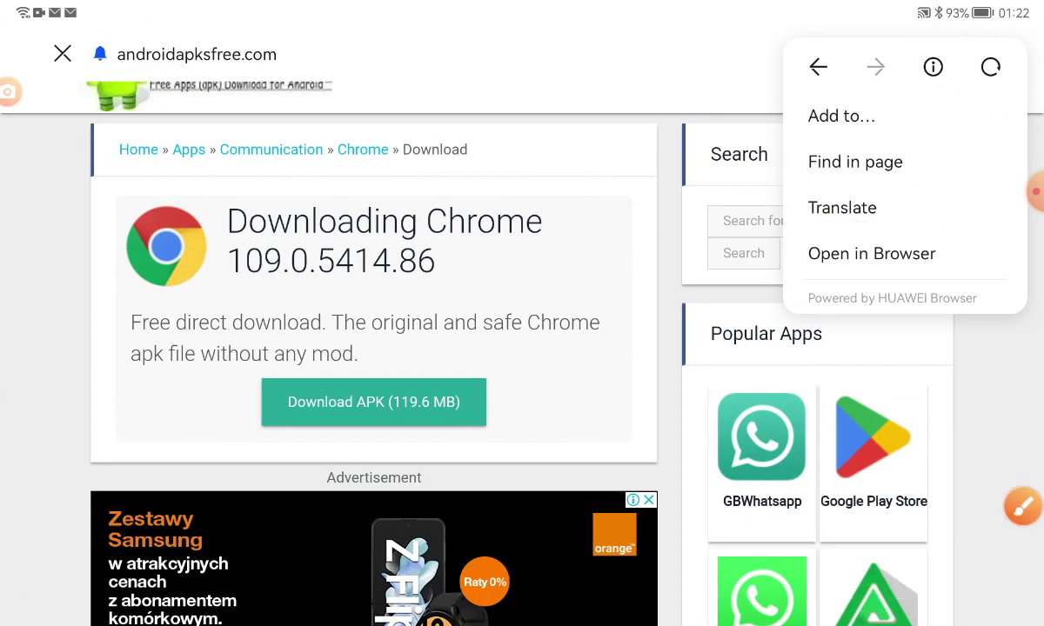
Step: Open the page in Huawei Browser and circle Downloads in its menu
left_click(872, 253)
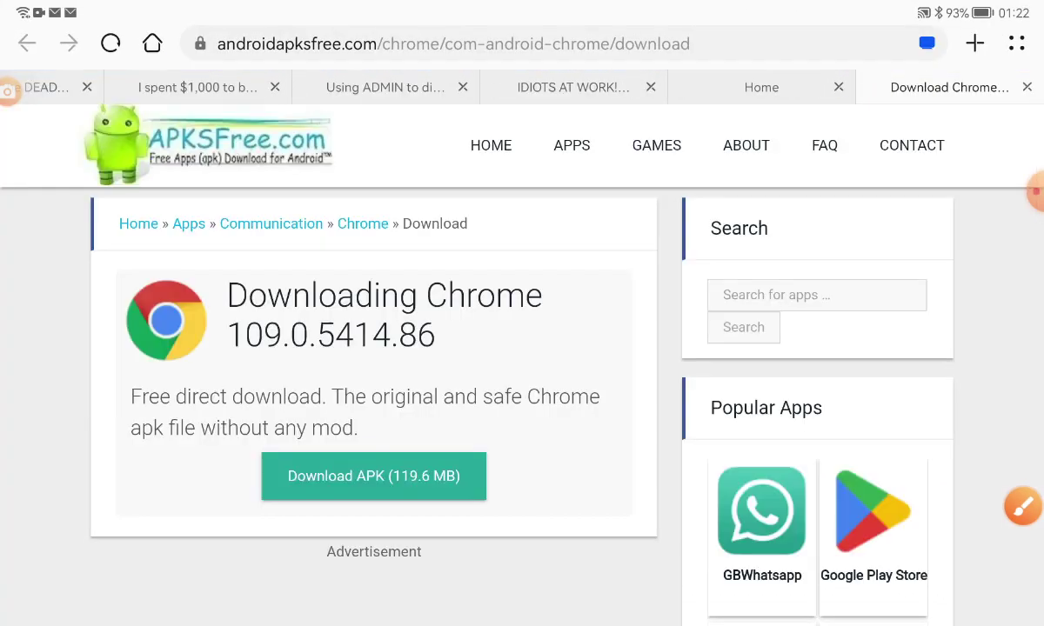
left_click(1015, 44)
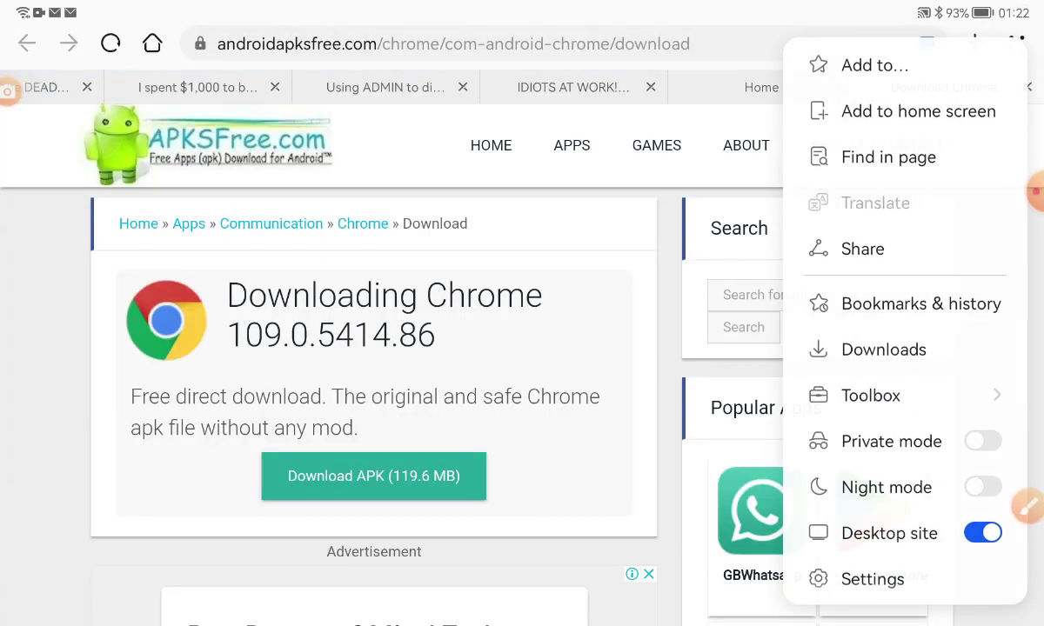
left_click(1034, 505)
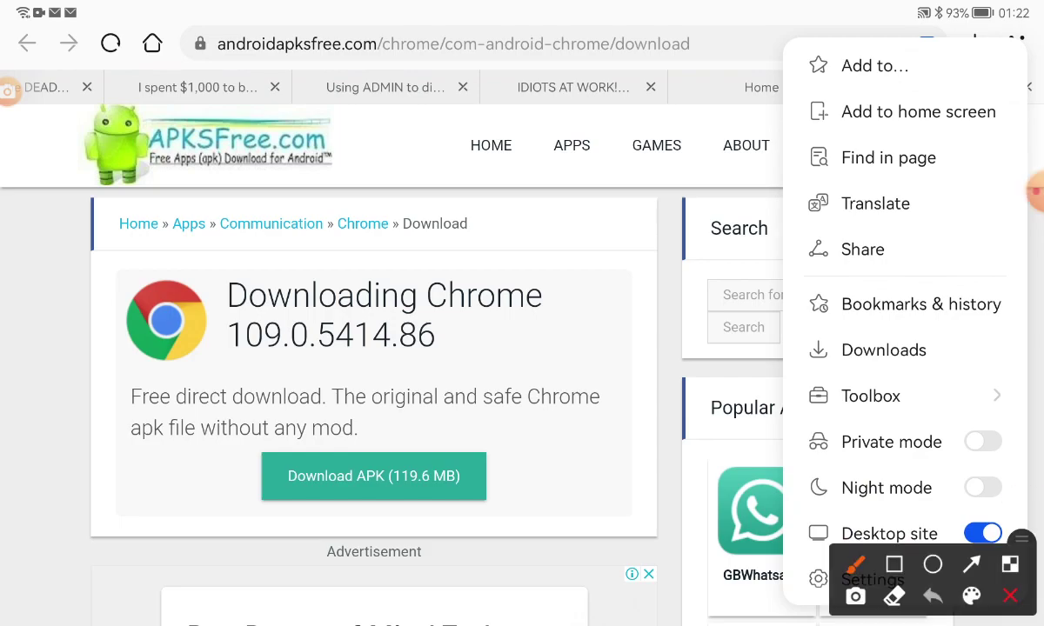
mouse_move(792, 330)
left_mouse_down()
mouse_move(946, 372)
mouse_move(874, 344)
mouse_move(788, 330)
left_mouse_up()
left_click(1009, 596)
Step: In Downloads, start installing the Chrome v109 APK
left_click(884, 350)
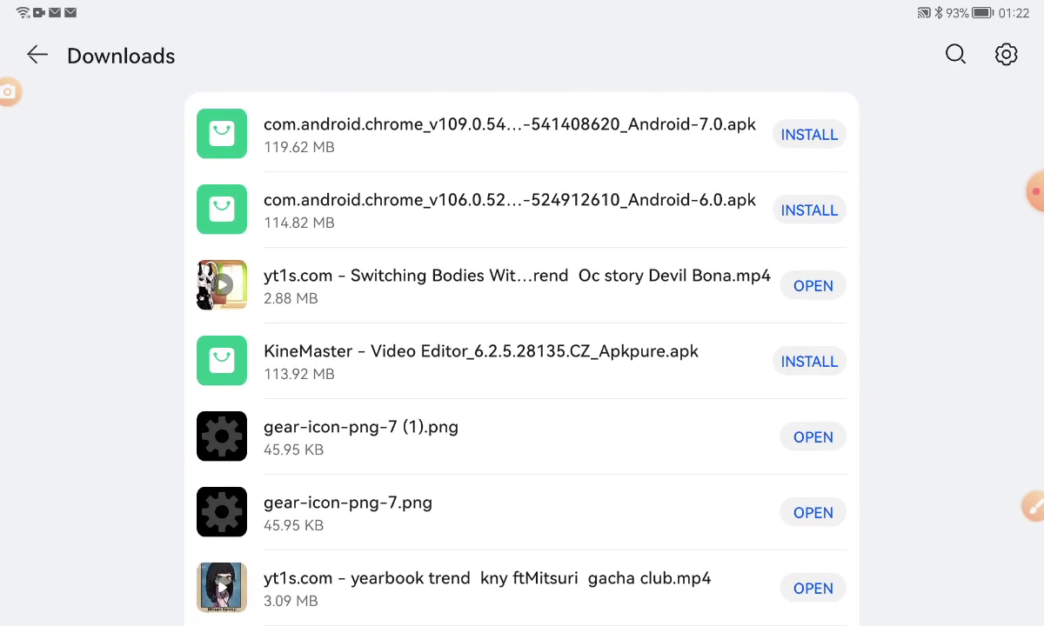
left_click_drag(522, 4, 522, 391)
left_click_drag(522, 522, 521, 87)
left_click(809, 135)
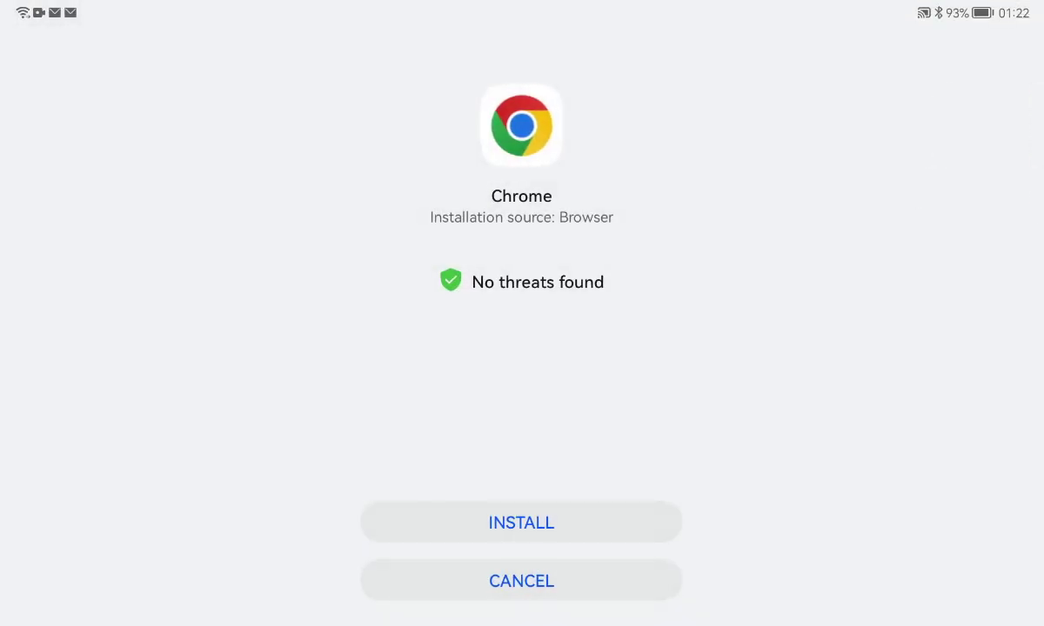
Step: Install Chrome and dismiss the Google Play services warning with OK
left_click(521, 521)
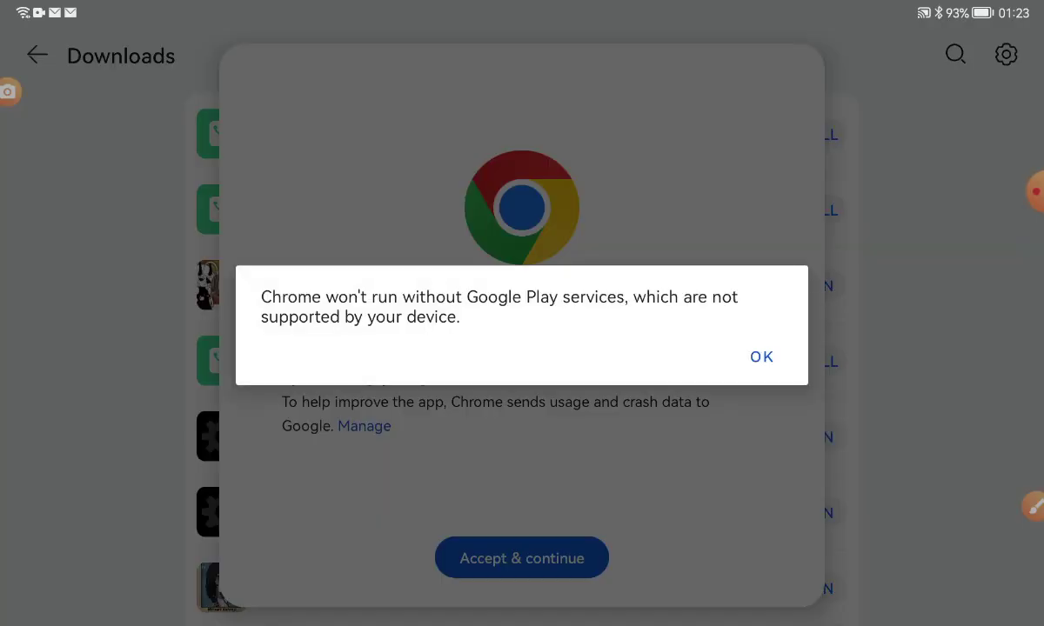
left_click(761, 357)
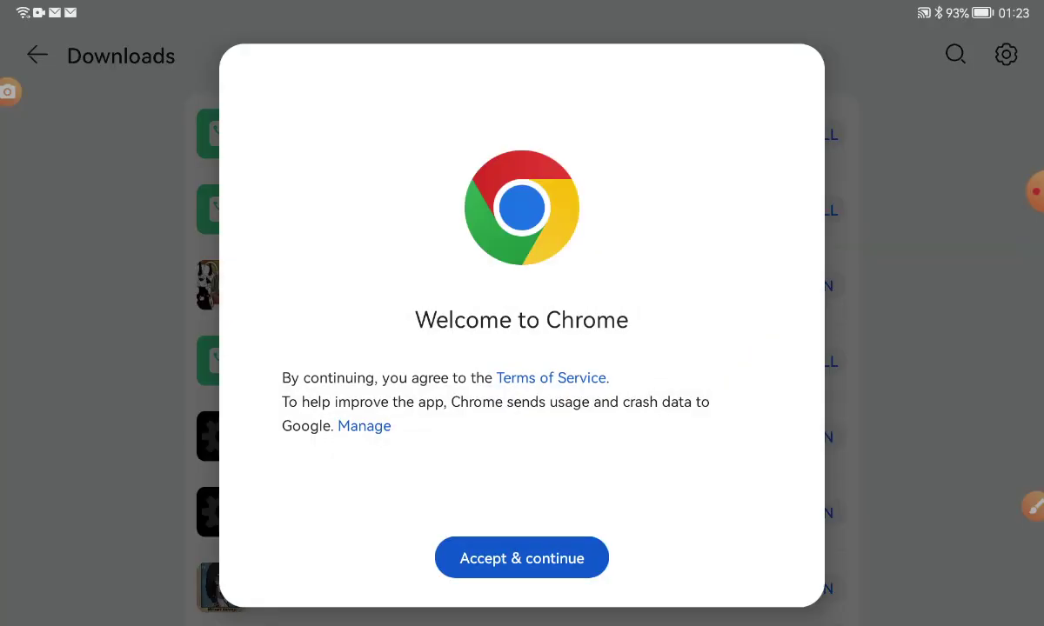
Step: Accept Chrome's terms, then circle and open the YouTube shortcut on the New tab page
left_click(522, 557)
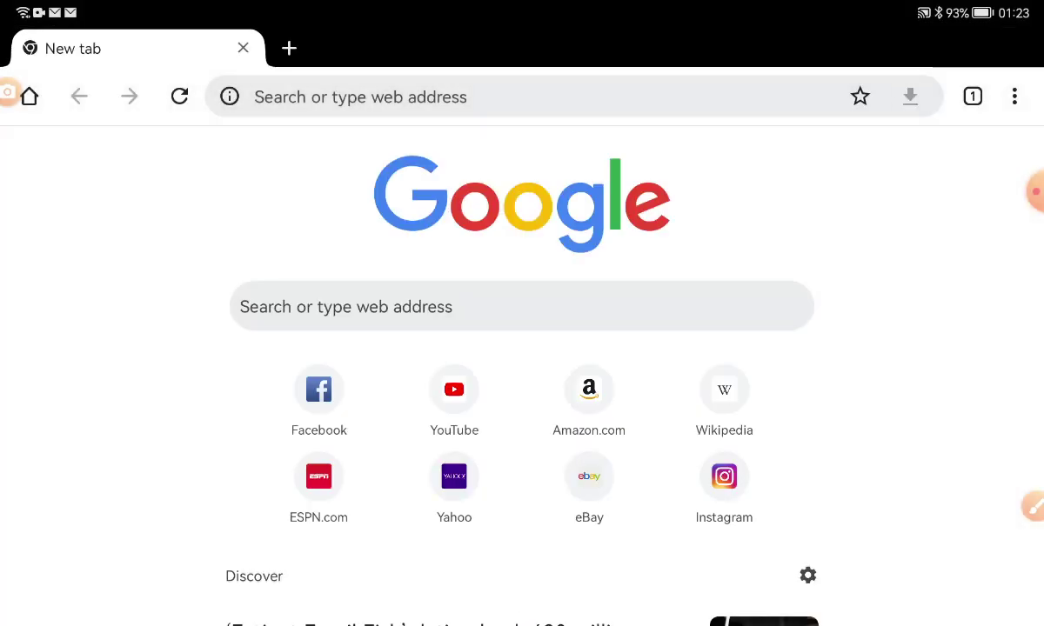
left_click(1033, 506)
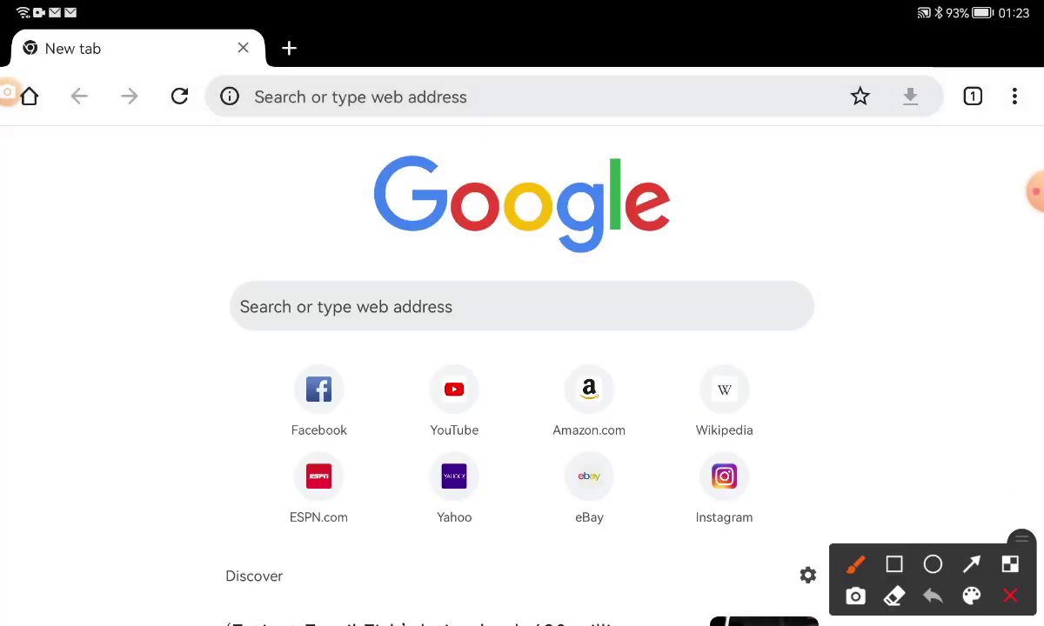
mouse_move(461, 353)
left_mouse_down()
mouse_move(452, 352)
mouse_move(435, 457)
mouse_move(487, 355)
left_mouse_up()
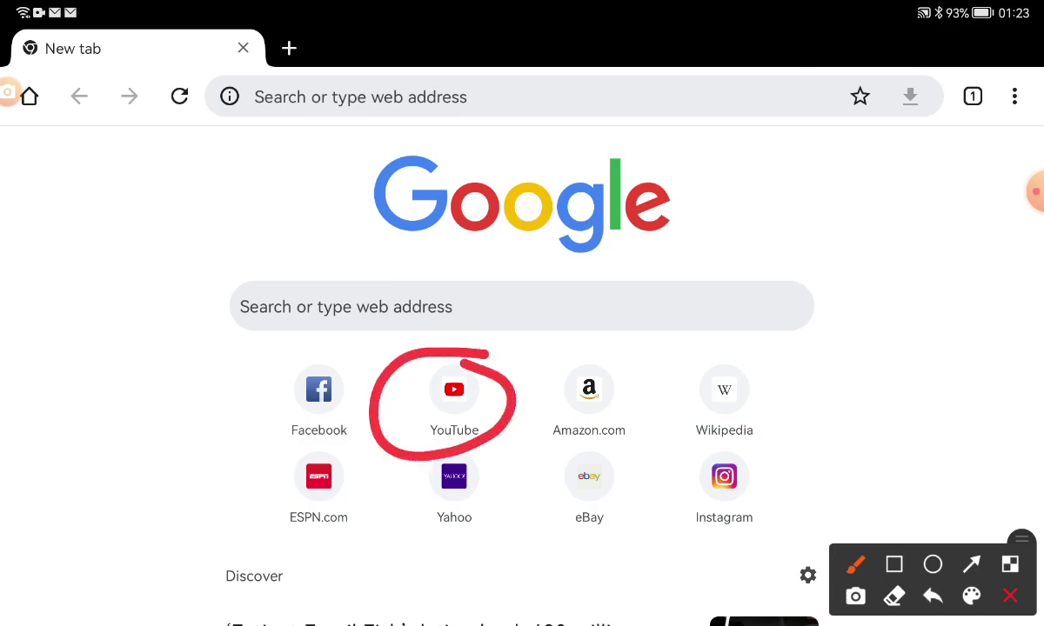
left_click(1010, 595)
left_click(454, 396)
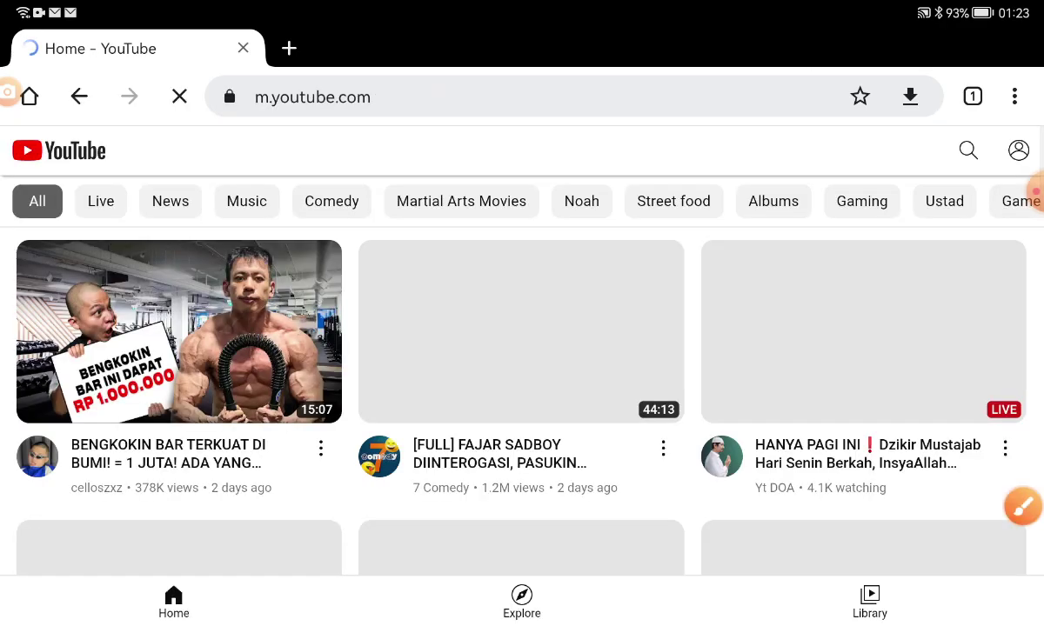
left_click(1022, 506)
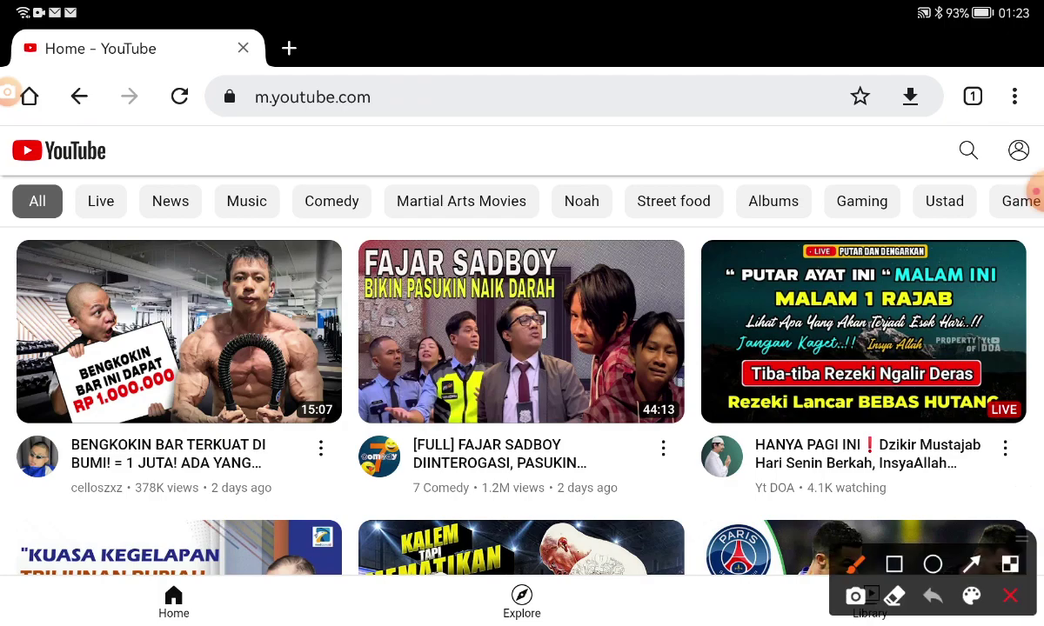
Step: Circle and open YouTube's account icon, then go to the Google sign-in page
mouse_move(1022, 122)
left_mouse_down()
mouse_move(962, 124)
mouse_move(944, 214)
mouse_move(1031, 170)
mouse_move(1037, 187)
left_mouse_up()
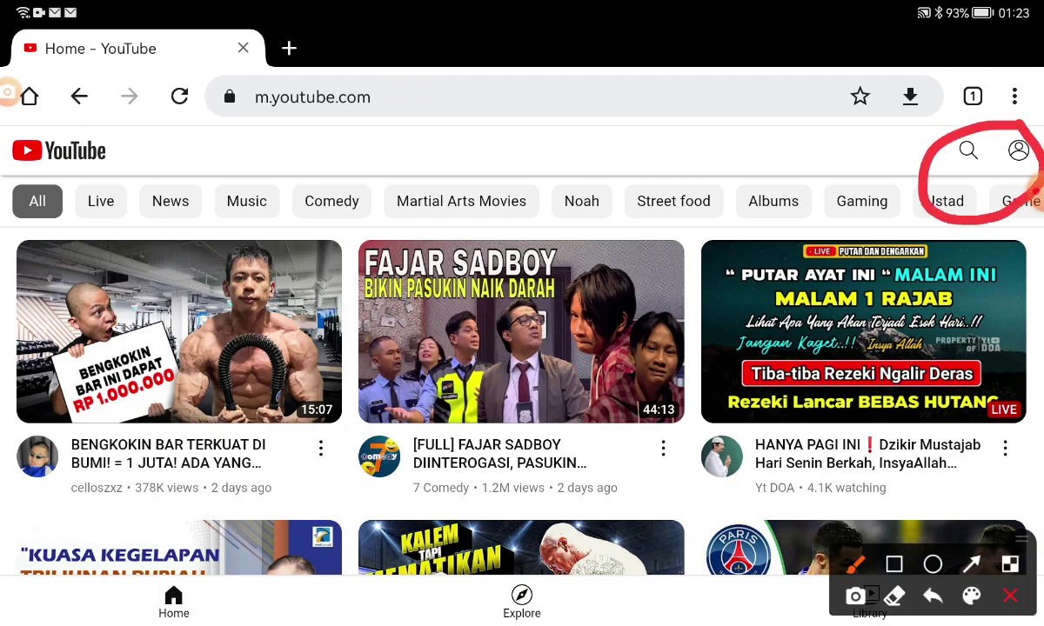
left_click(1009, 596)
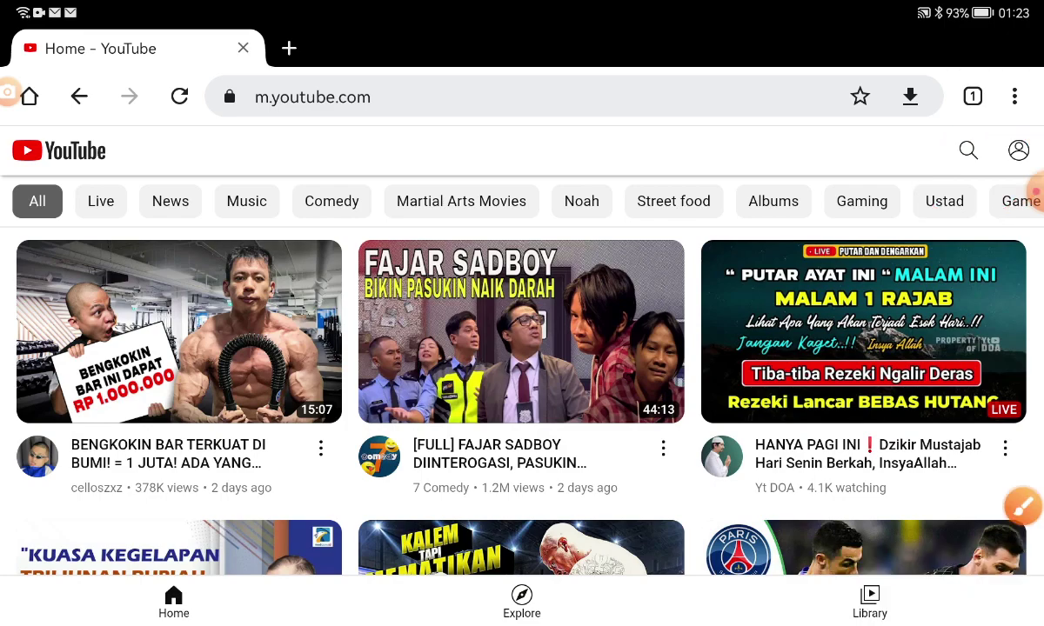
left_click(1018, 150)
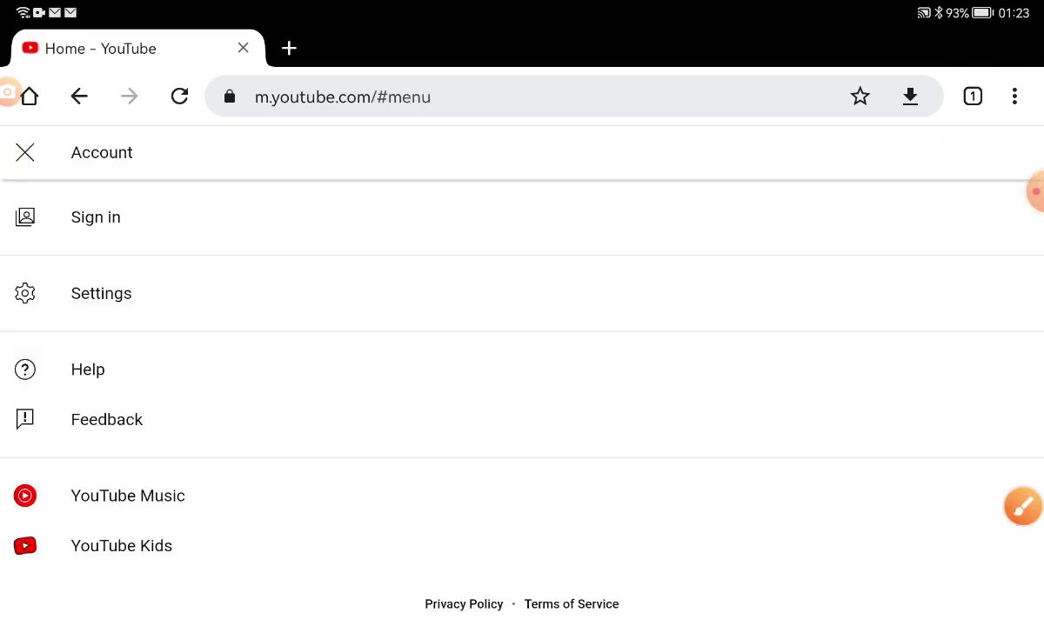
left_click_drag(7, 92, 21, 502)
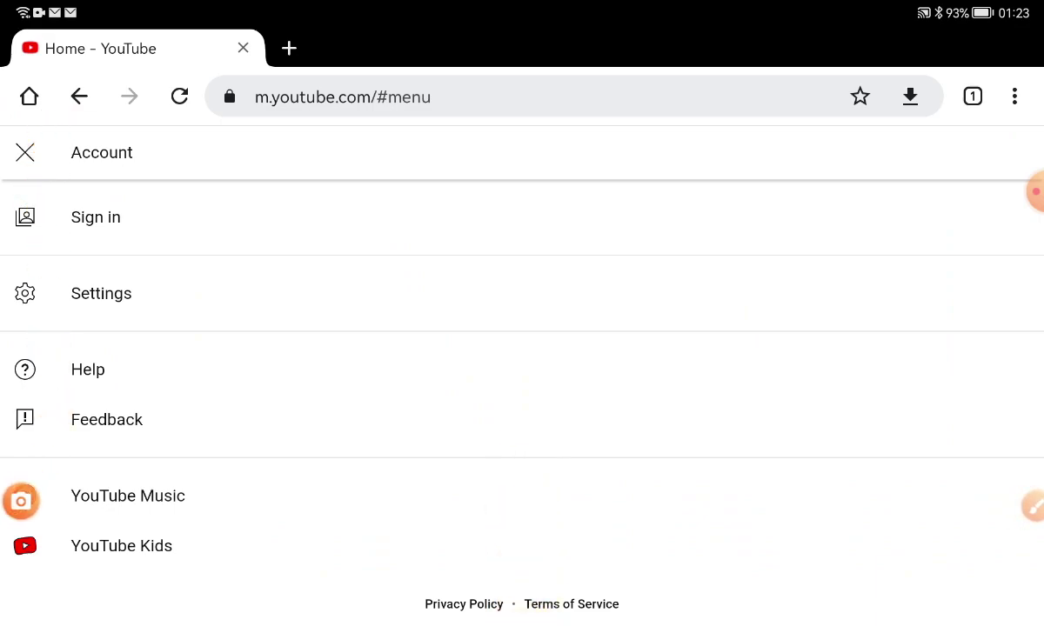
left_click(95, 216)
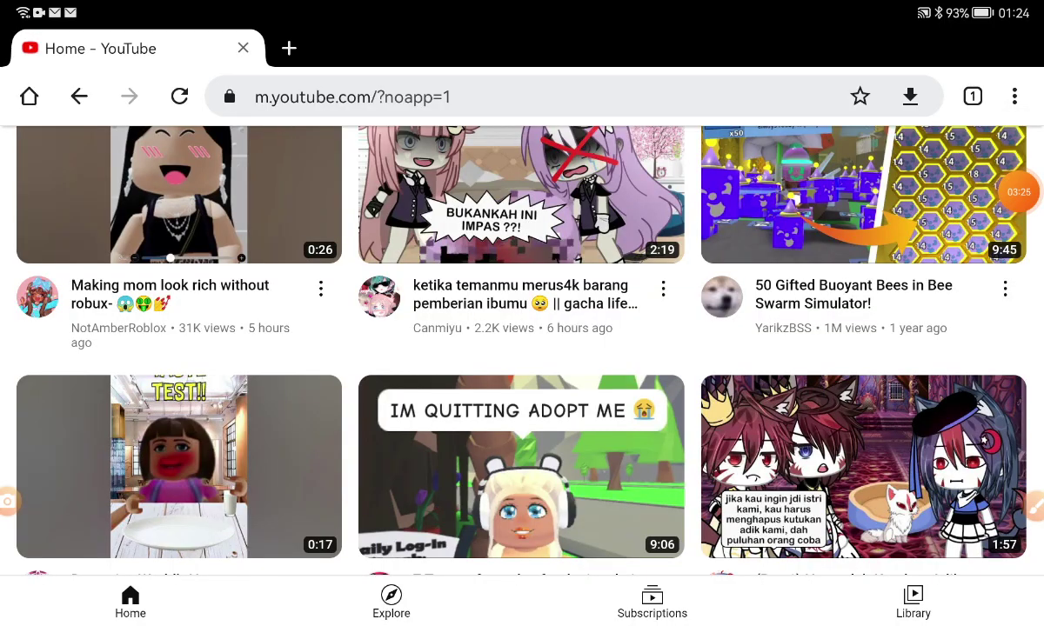
Step: Scroll the YouTube page and circle Chrome's ⋮ menu for viewers
scroll(522, 348, "up", 1)
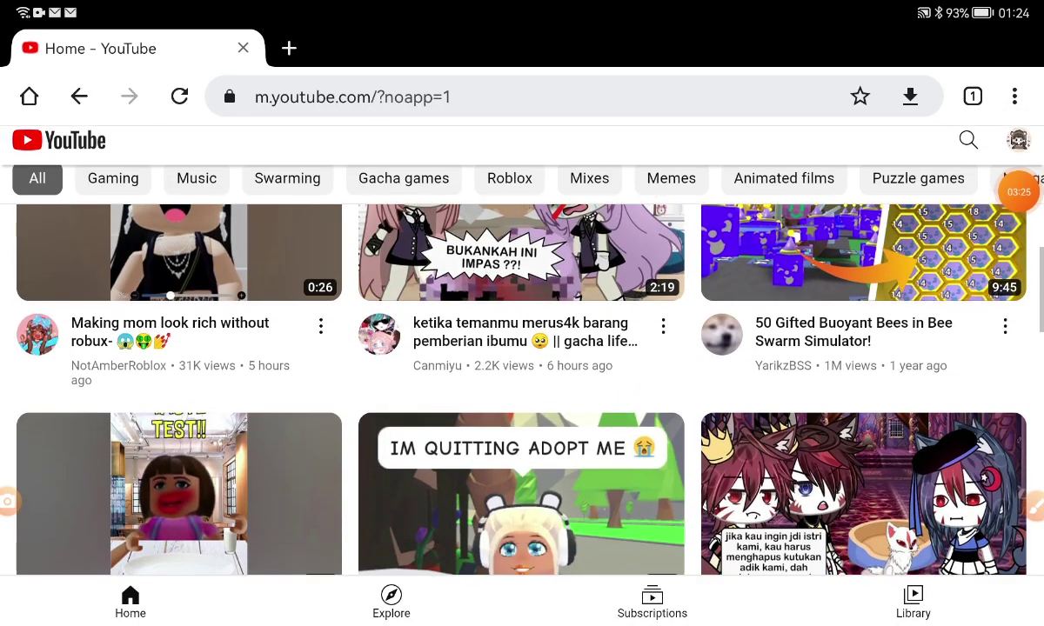
scroll(522, 348, "down", 4)
scroll(522, 348, "up", 3)
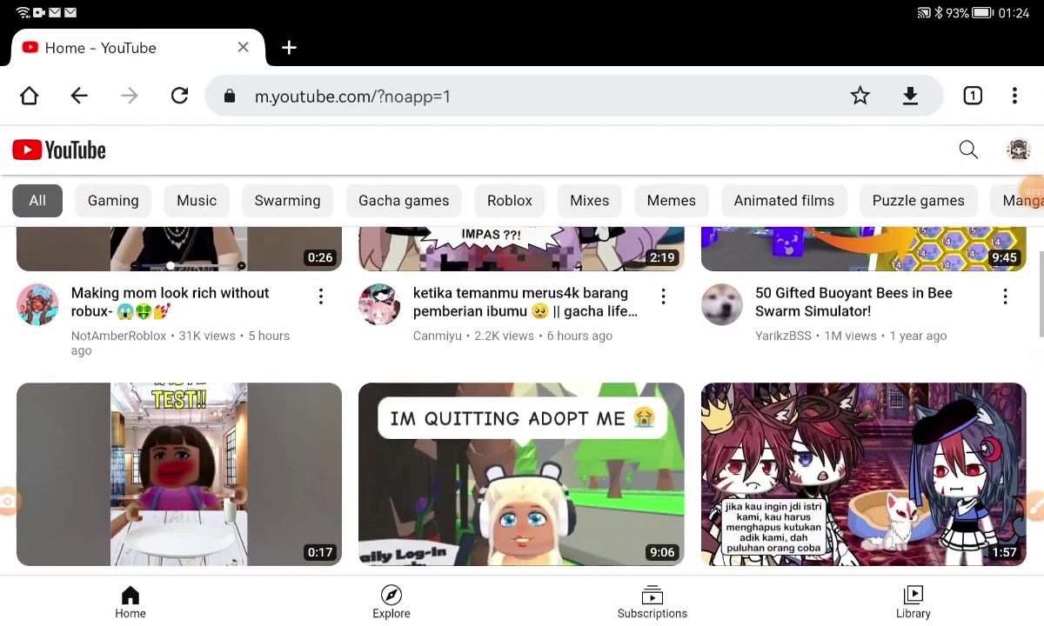
scroll(522, 348, "up", 1)
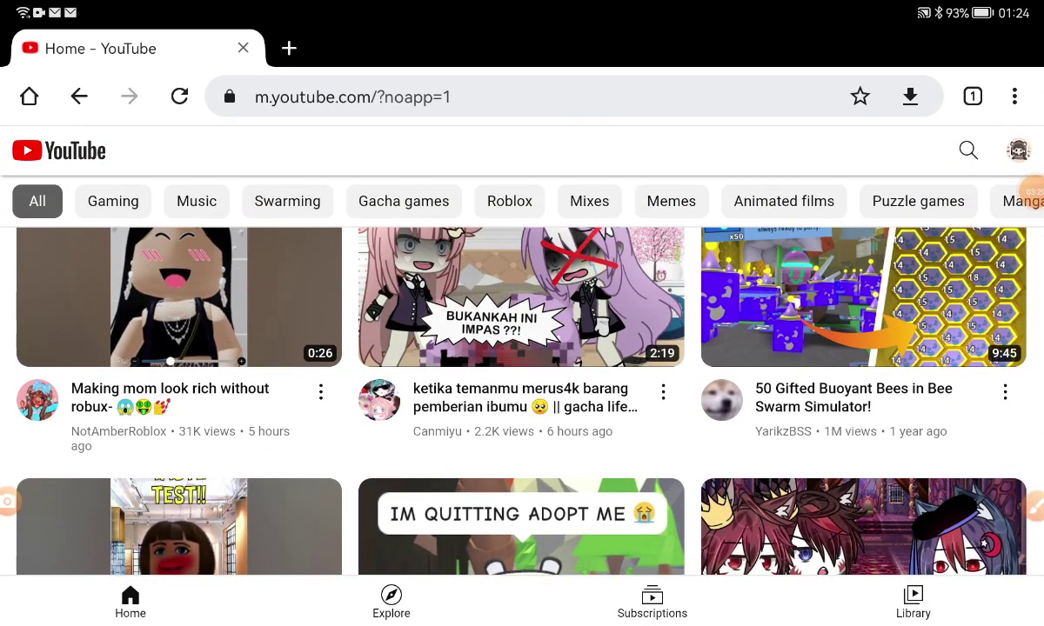
left_click_drag(1033, 191, 1025, 506)
left_click(1025, 506)
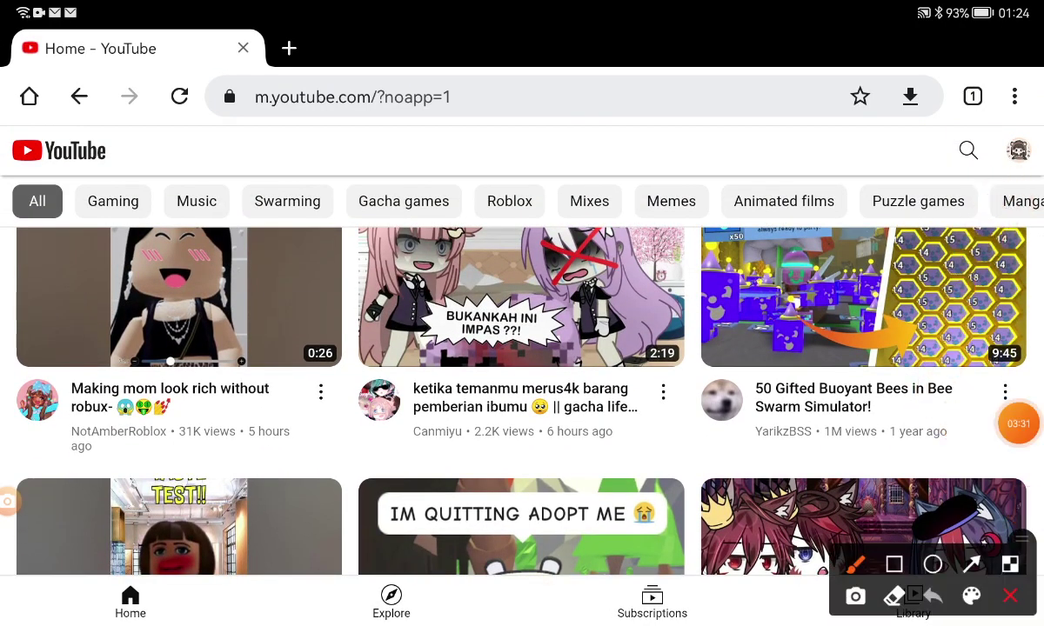
mouse_move(1000, 75)
left_mouse_down()
mouse_move(982, 135)
mouse_move(1035, 82)
left_mouse_up()
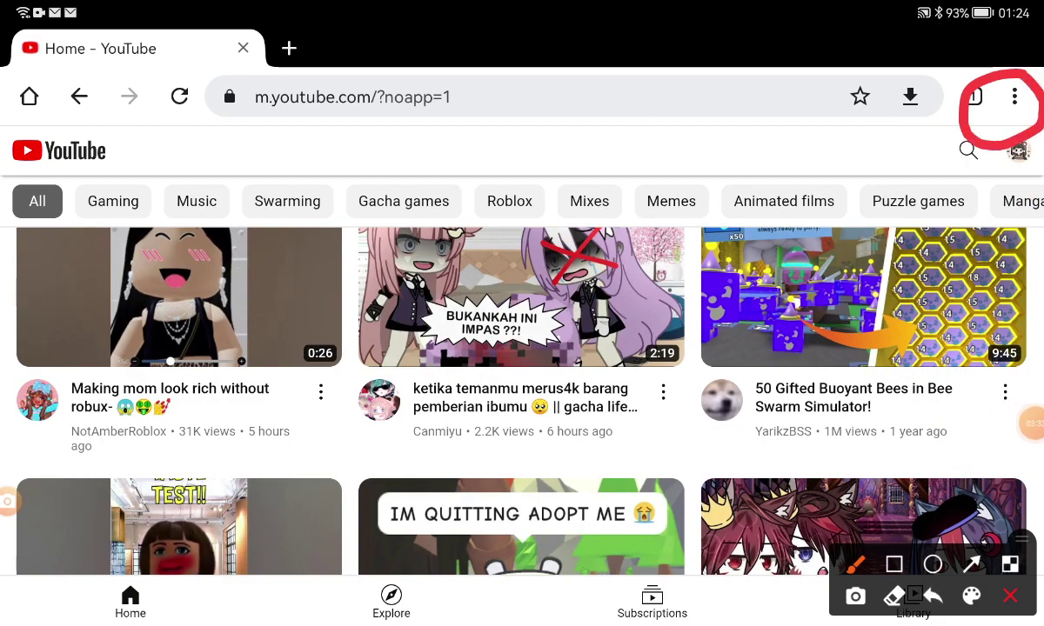
left_click(1009, 596)
Step: Underline and tick Desktop site in Chrome's menu to load YouTube's desktop version
left_click(1014, 96)
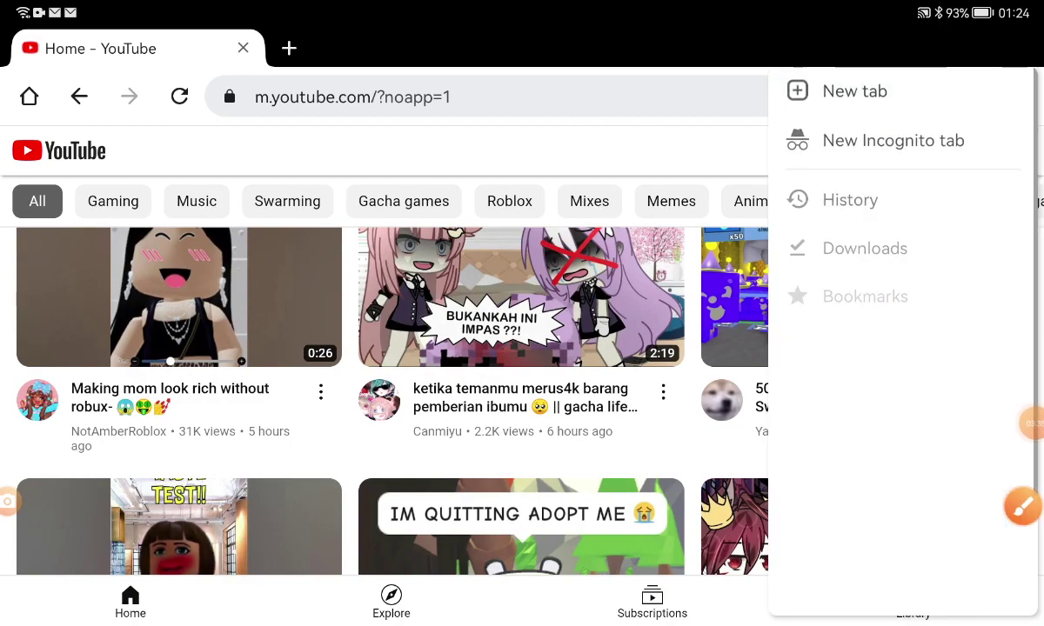
scroll(904, 348, "down", 2)
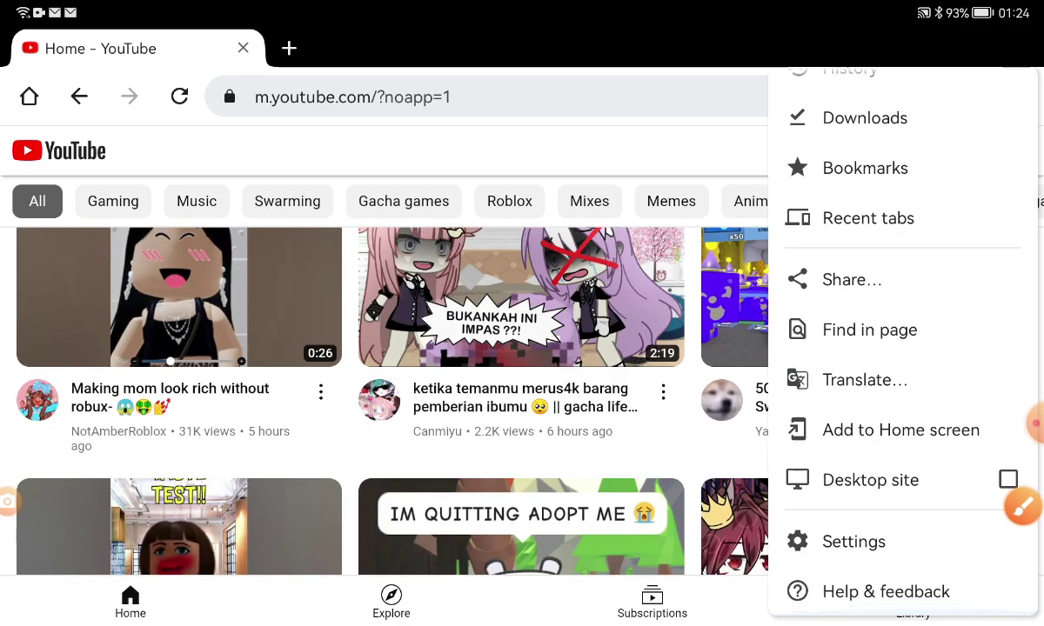
left_click(1020, 508)
mouse_move(726, 428)
left_mouse_down()
mouse_move(870, 483)
mouse_move(966, 404)
left_mouse_up()
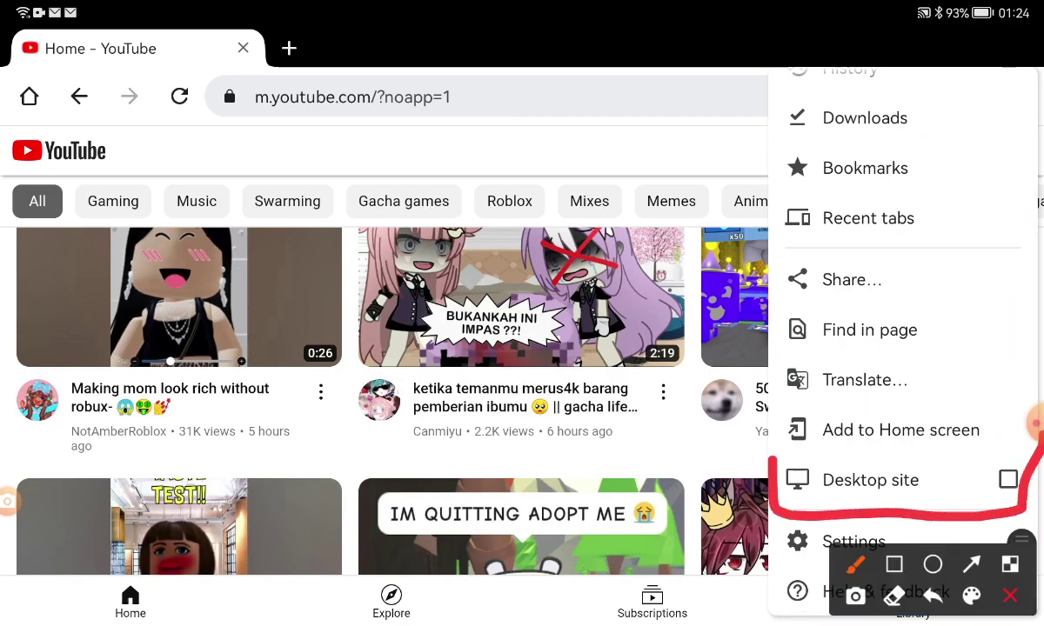
left_click_drag(1043, 418, 1009, 418)
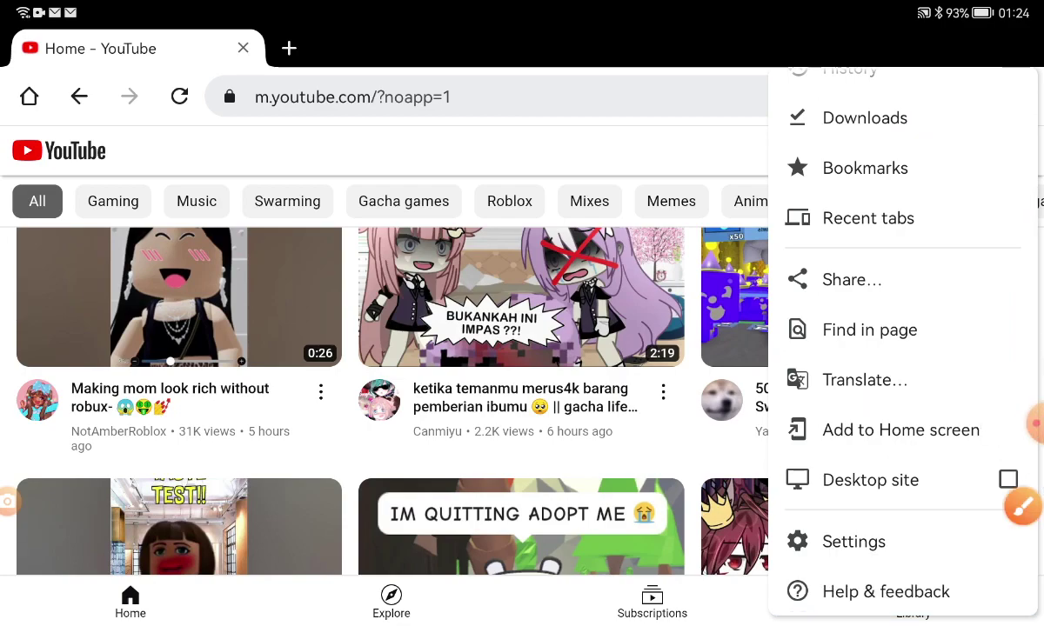
left_click_drag(1022, 508, 1017, 272)
left_click(1000, 97)
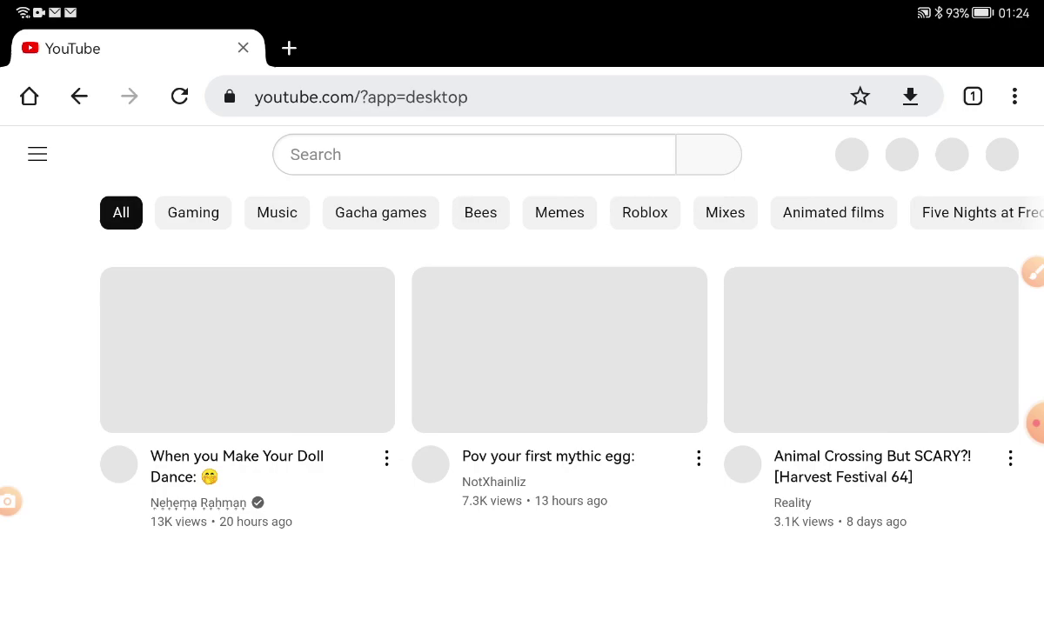
Step: Allow the site's notification request and dismiss the follow-up permission message
left_click(1033, 272)
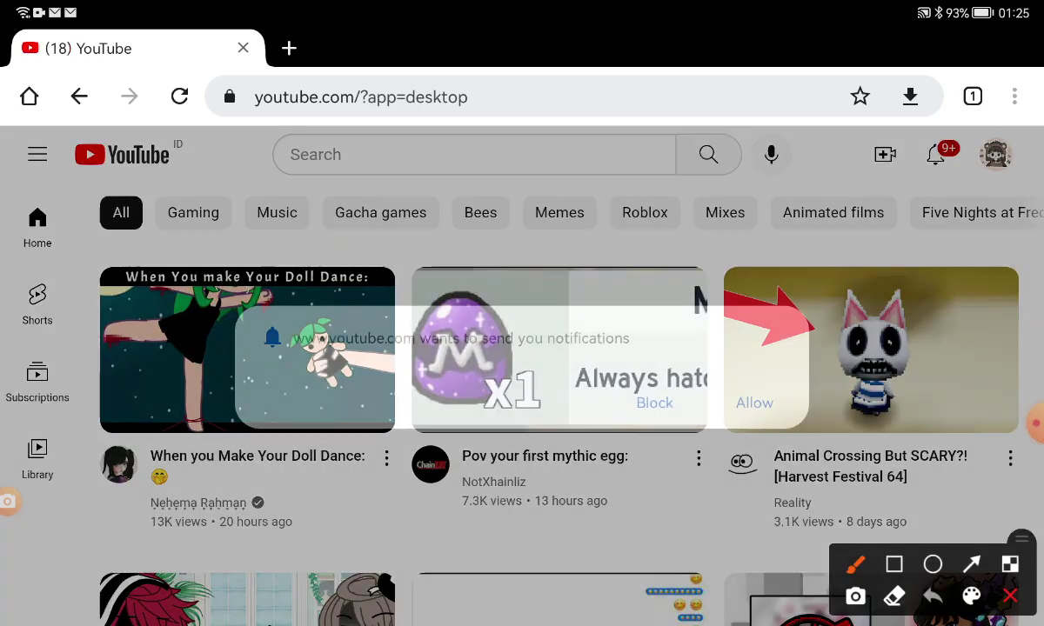
mouse_move(236, 113)
left_mouse_down()
mouse_move(339, 122)
mouse_move(467, 108)
left_mouse_up()
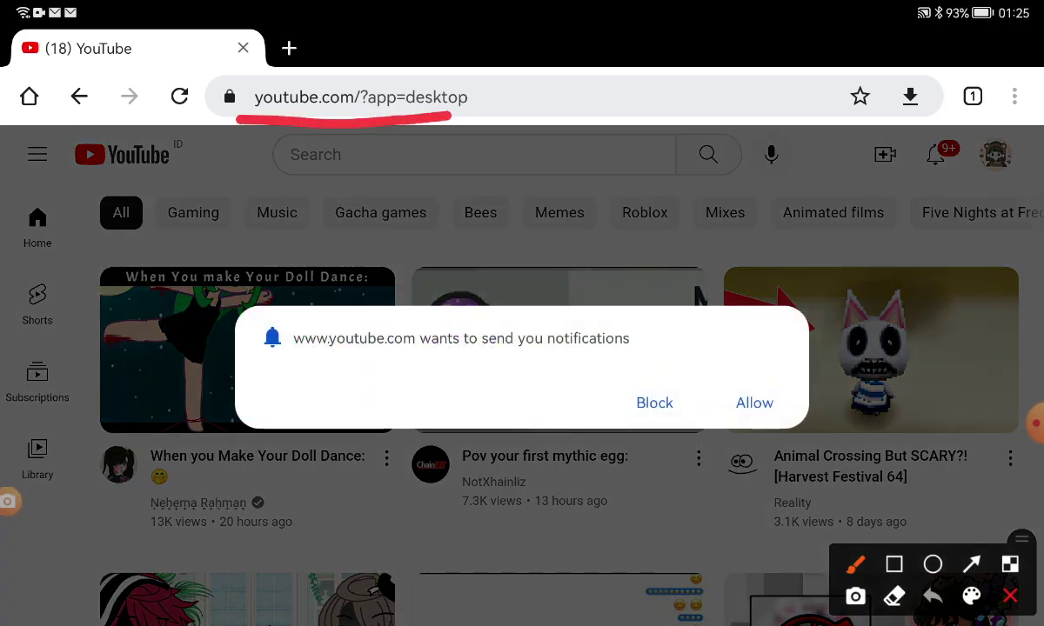
mouse_move(405, 122)
left_mouse_down()
mouse_move(444, 83)
mouse_move(466, 122)
left_mouse_up()
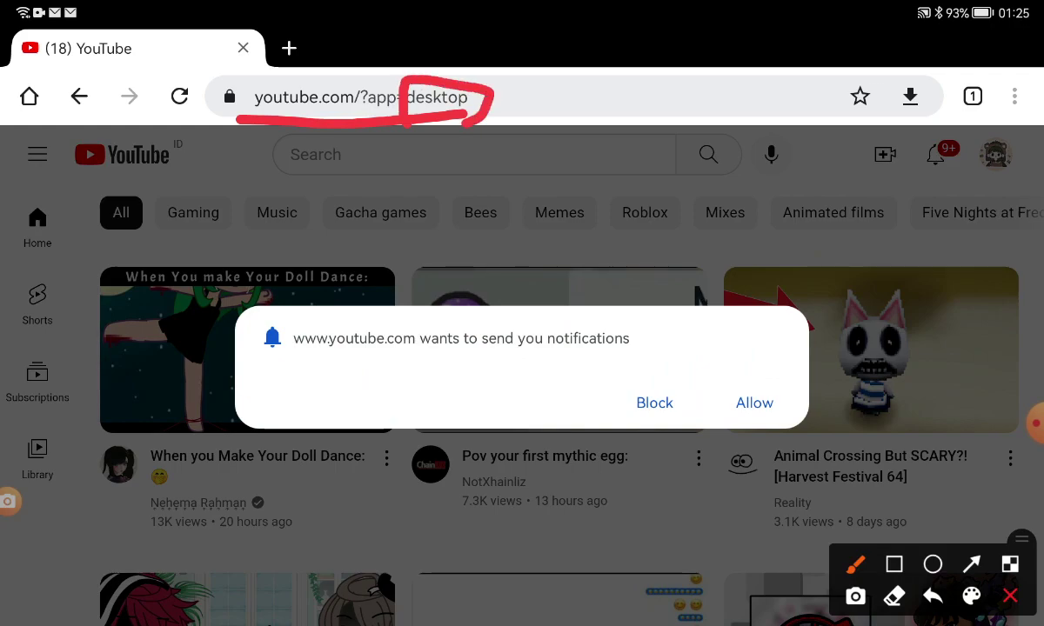
left_click(763, 406)
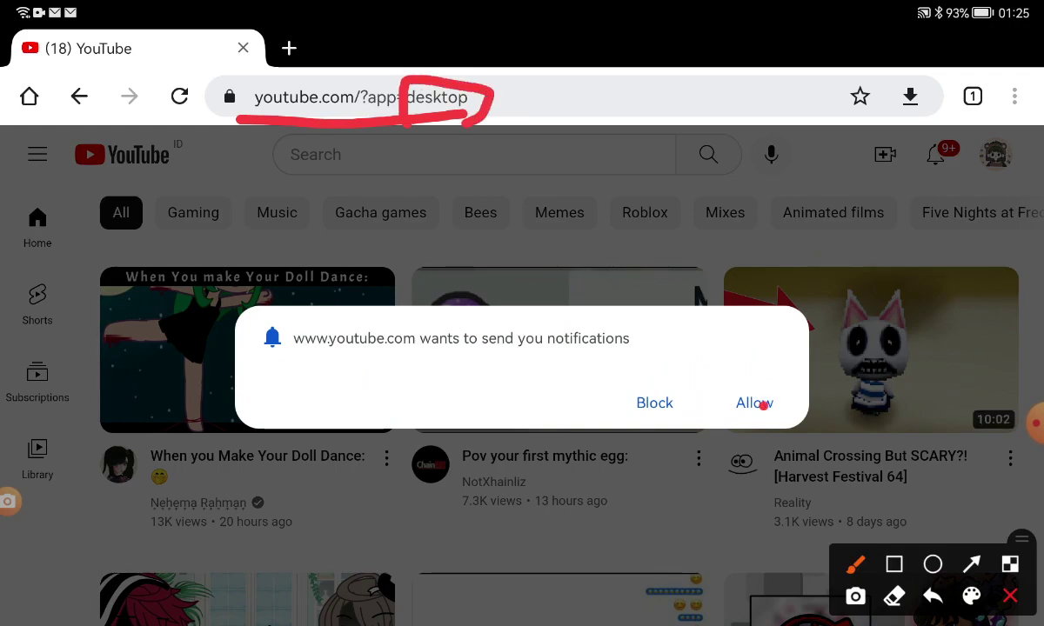
left_click(1009, 596)
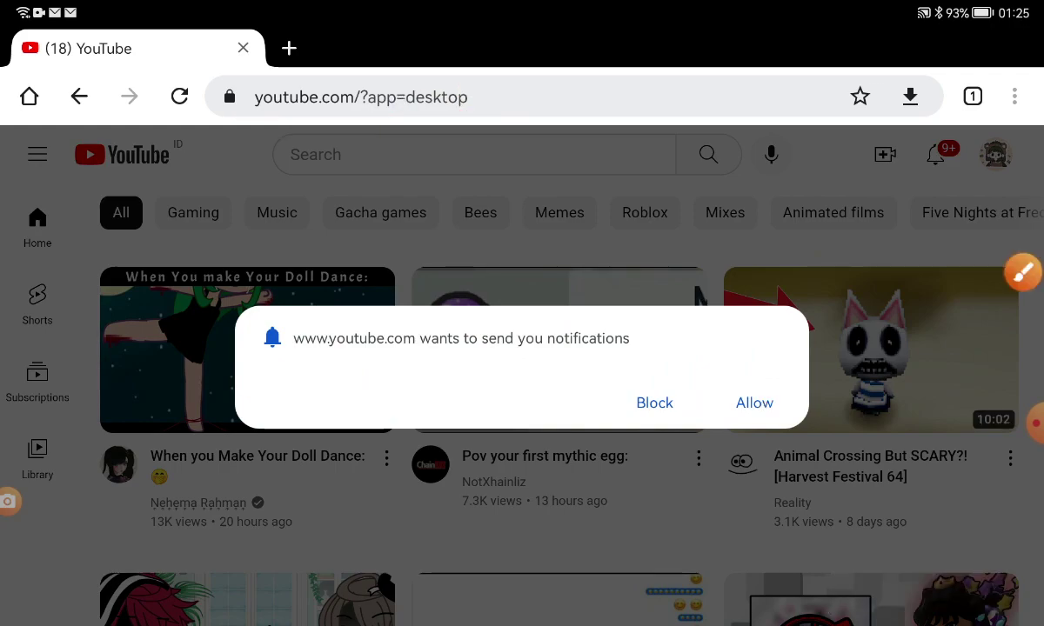
left_click(754, 403)
left_click(755, 371)
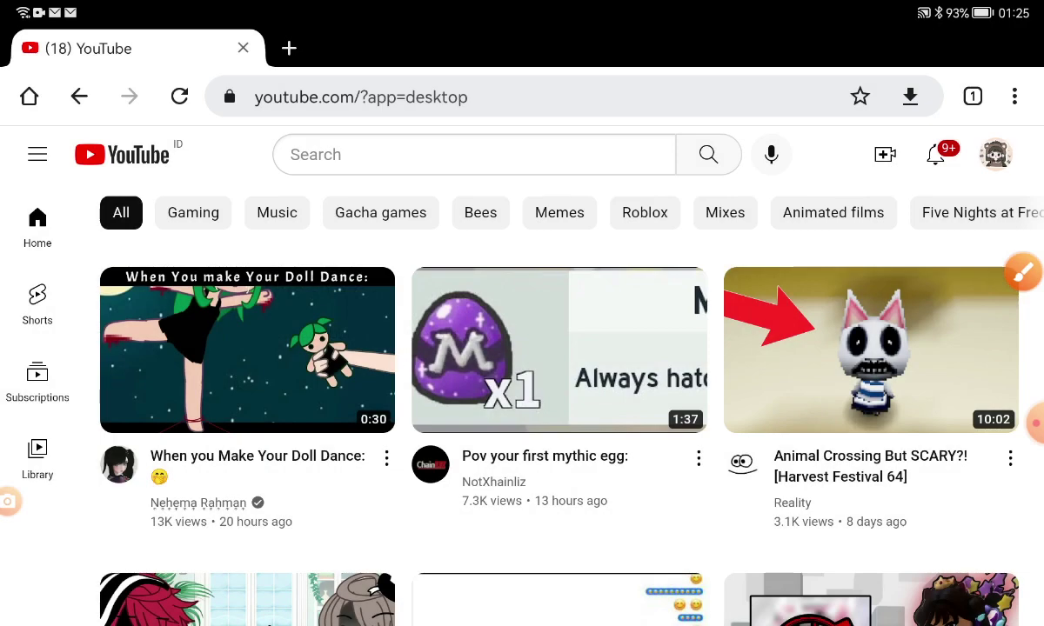
Step: Circle and open the profile avatar's account menu, highlighting YouTube Studio
left_click(1024, 272)
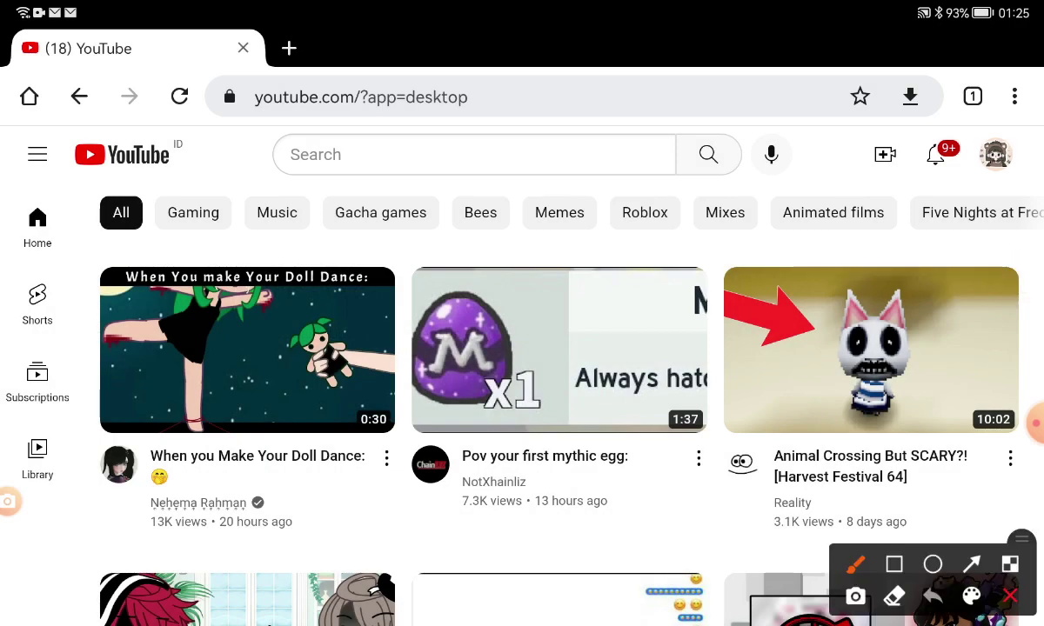
left_click_drag(952, 135, 1026, 174)
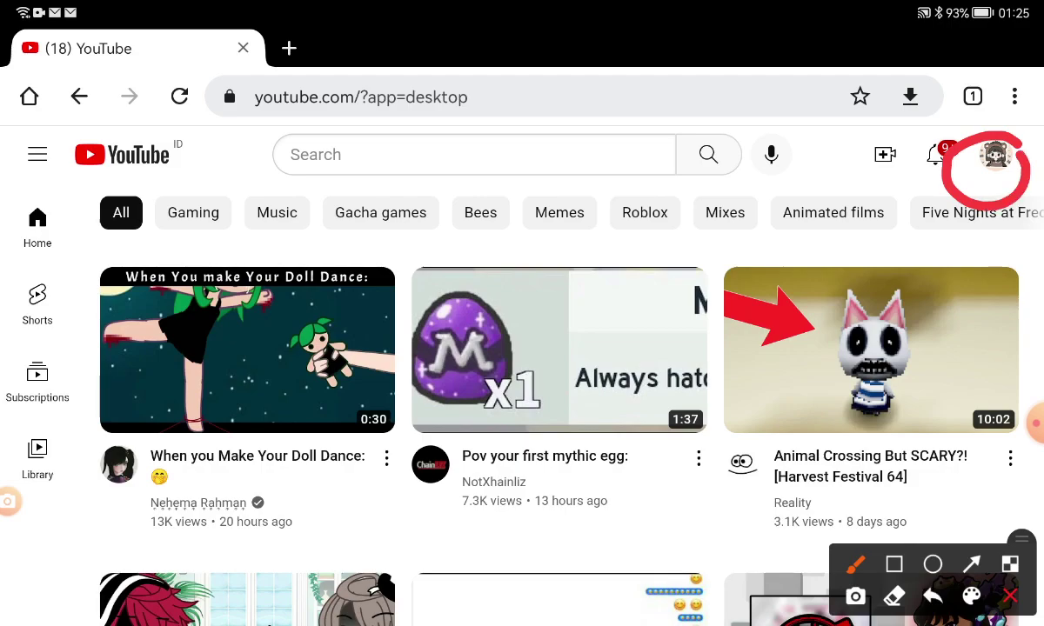
left_click(1009, 596)
left_click(995, 153)
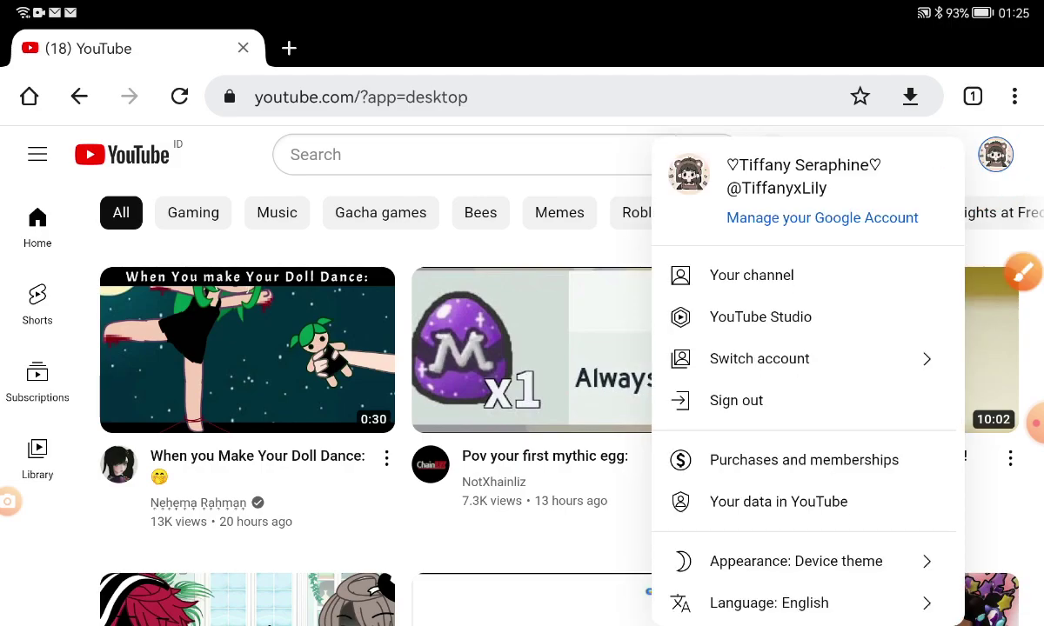
left_click(1024, 273)
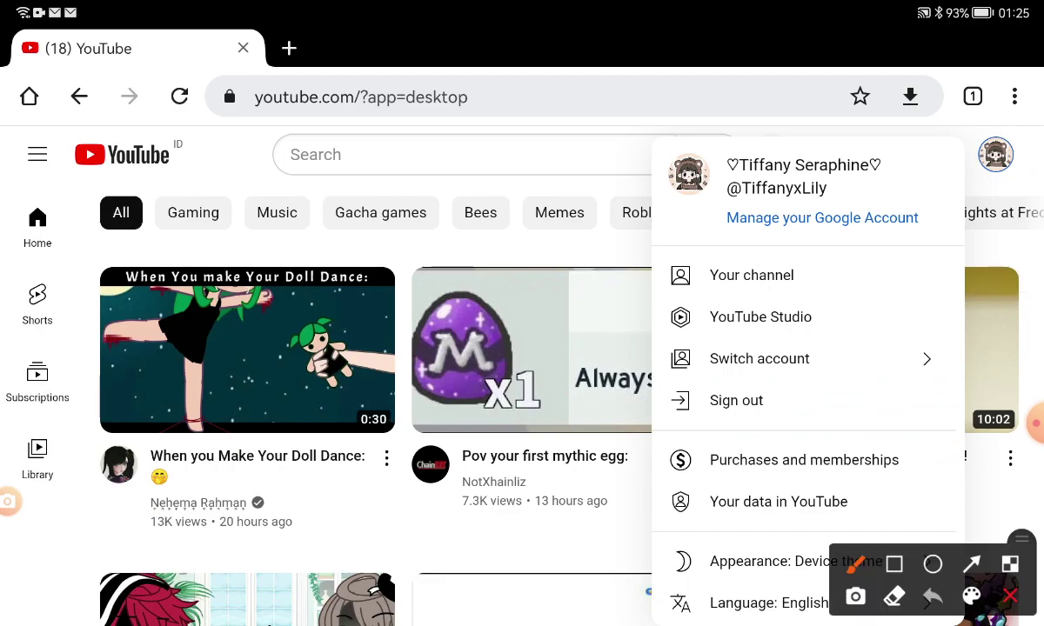
left_click_drag(391, 111, 491, 114)
left_click_drag(657, 342, 936, 339)
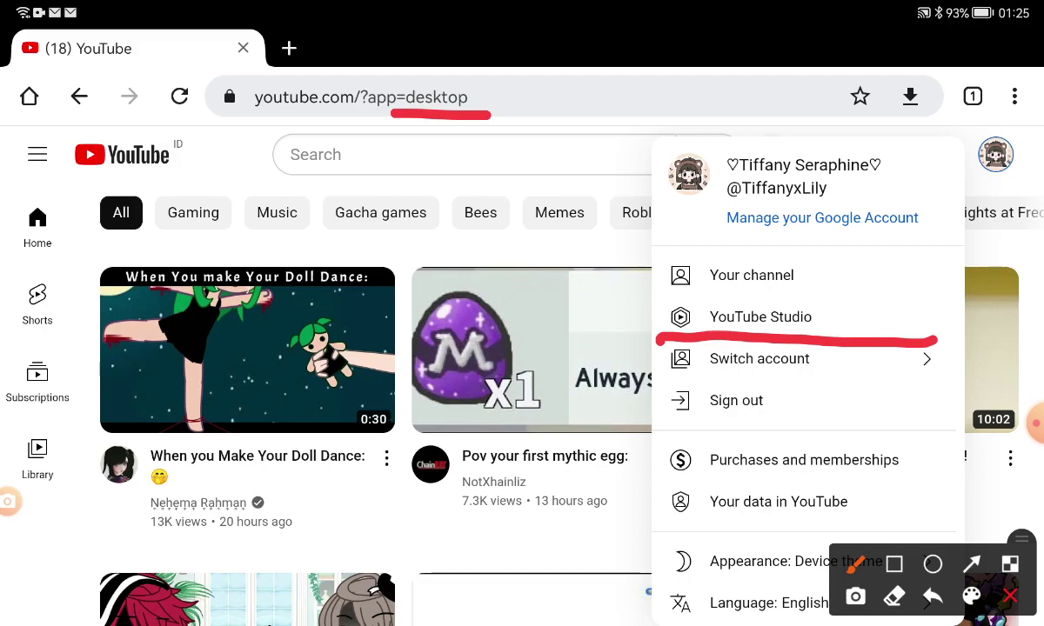
left_click(1010, 597)
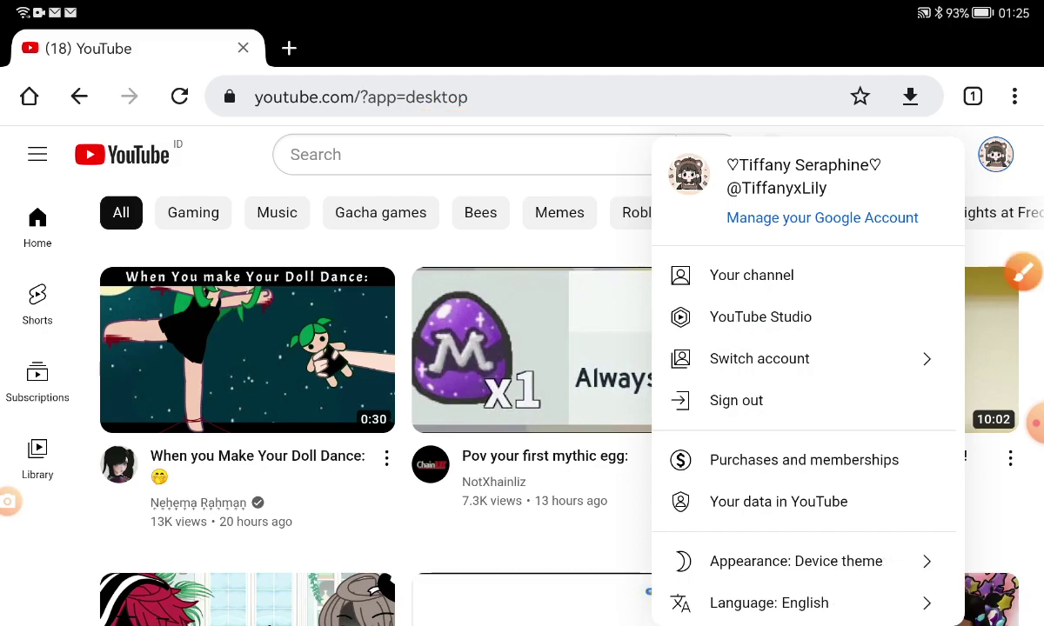
Step: Open YouTube Studio, scroll the channel dashboard, then go to the Content video list
left_click(760, 317)
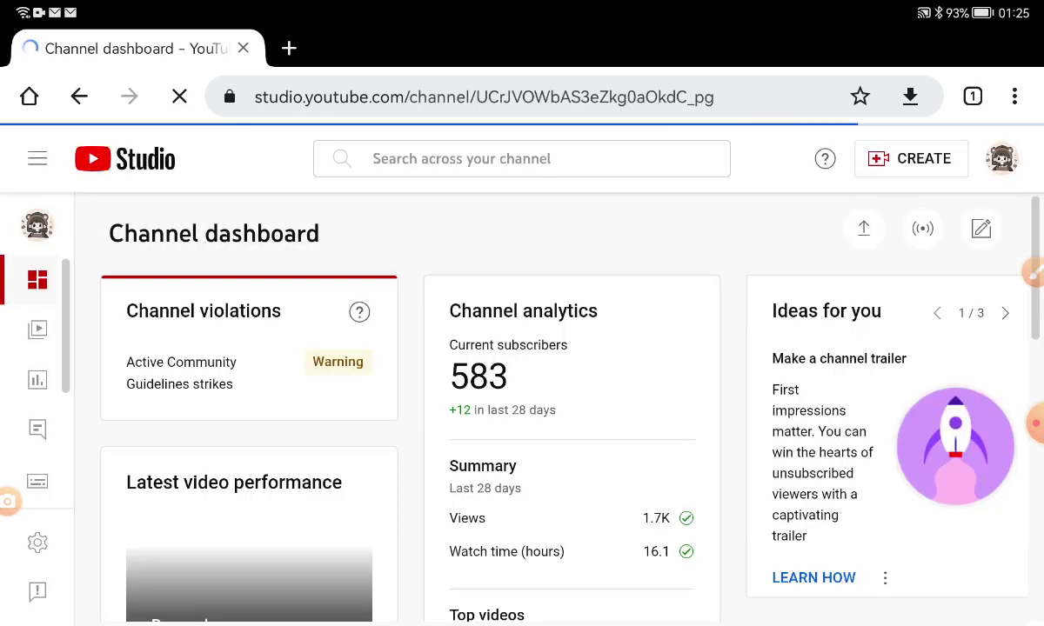
scroll(522, 391, "down", 3)
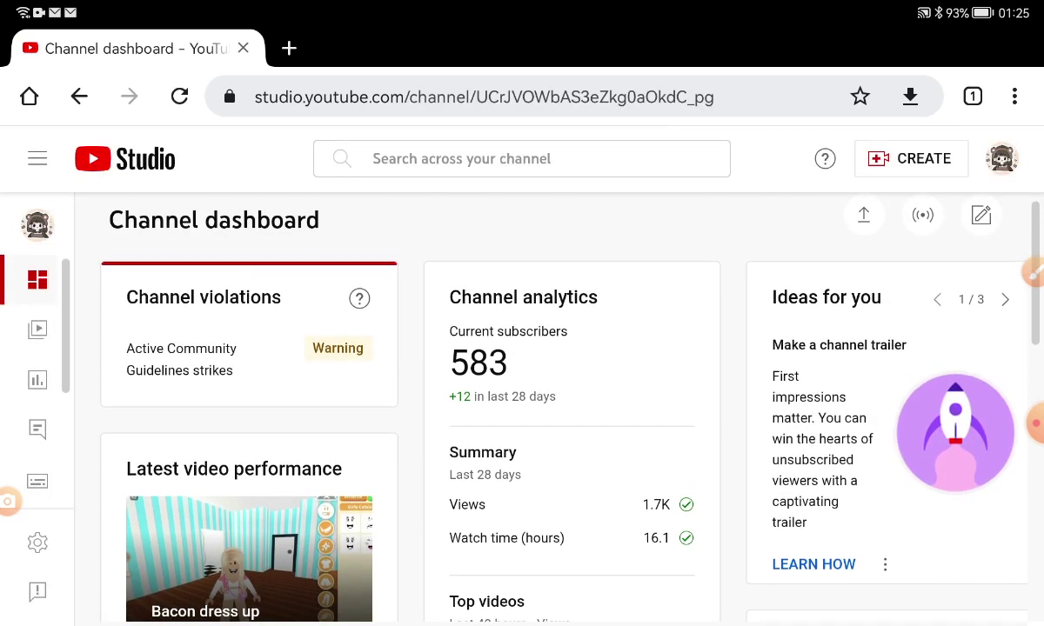
scroll(522, 392, "down", 3)
scroll(522, 391, "down", 1)
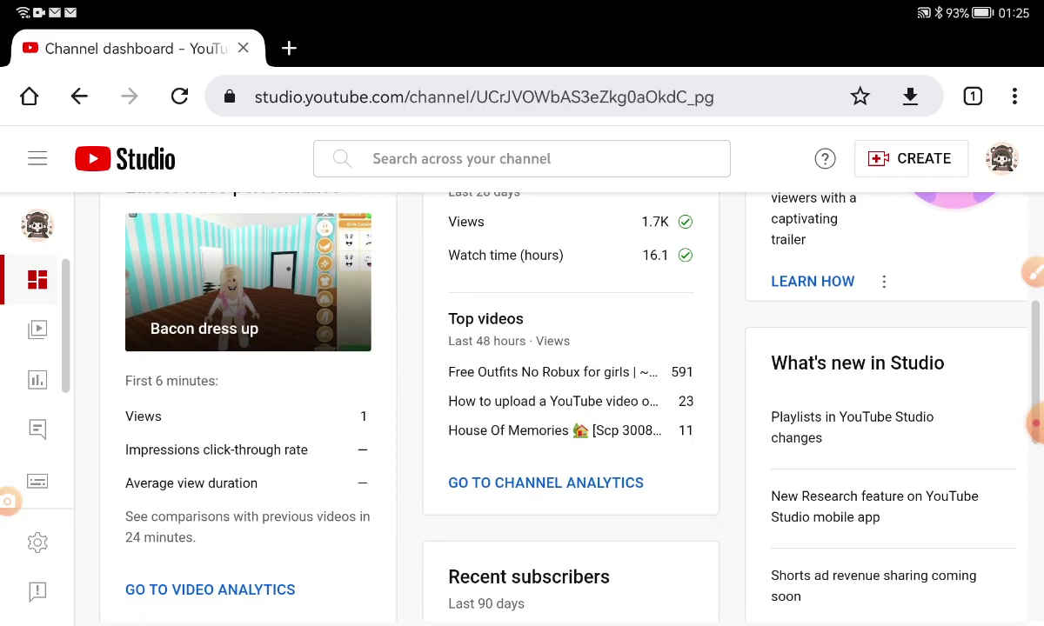
left_click(37, 329)
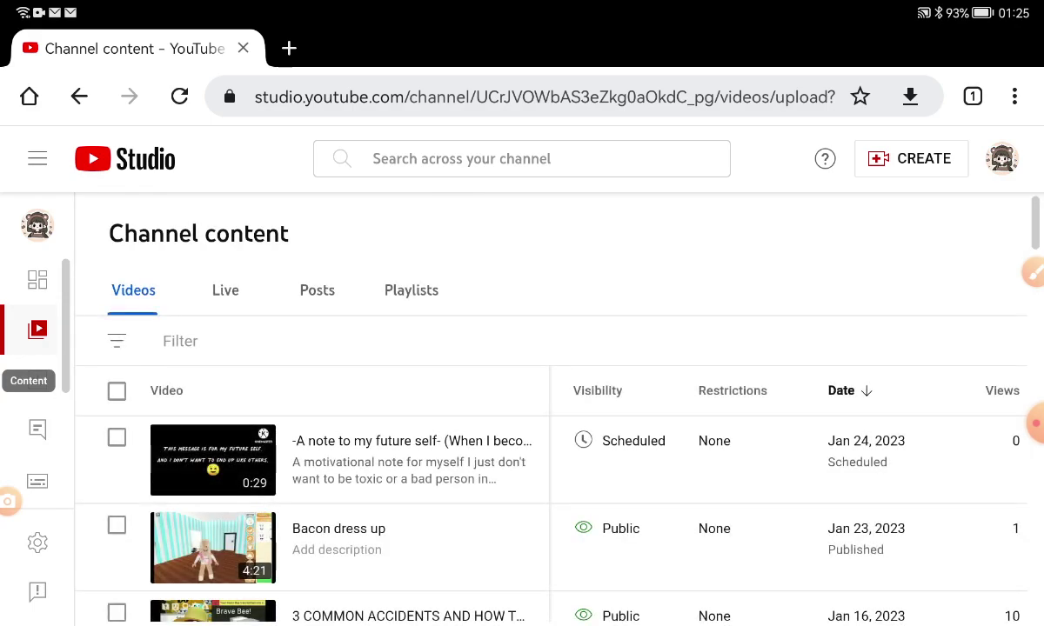
Step: Open the CREATE menu for a new upload while drawing on-screen annotations
left_click(1033, 273)
mouse_move(842, 135)
left_mouse_down()
mouse_move(985, 200)
mouse_move(813, 133)
left_mouse_up()
left_click(1009, 596)
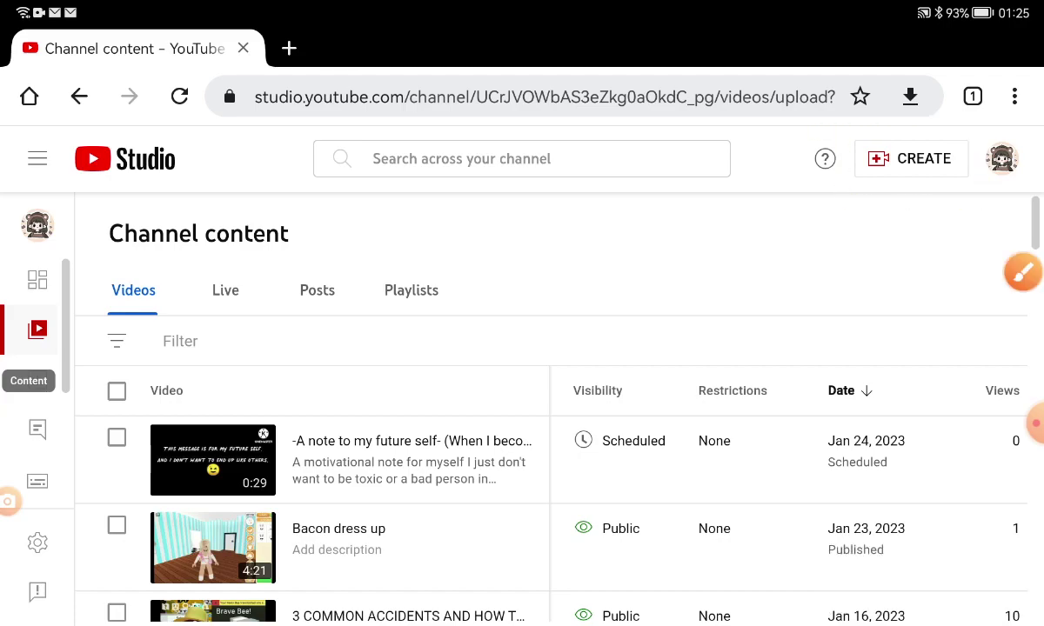
left_click(911, 158)
left_click(1022, 273)
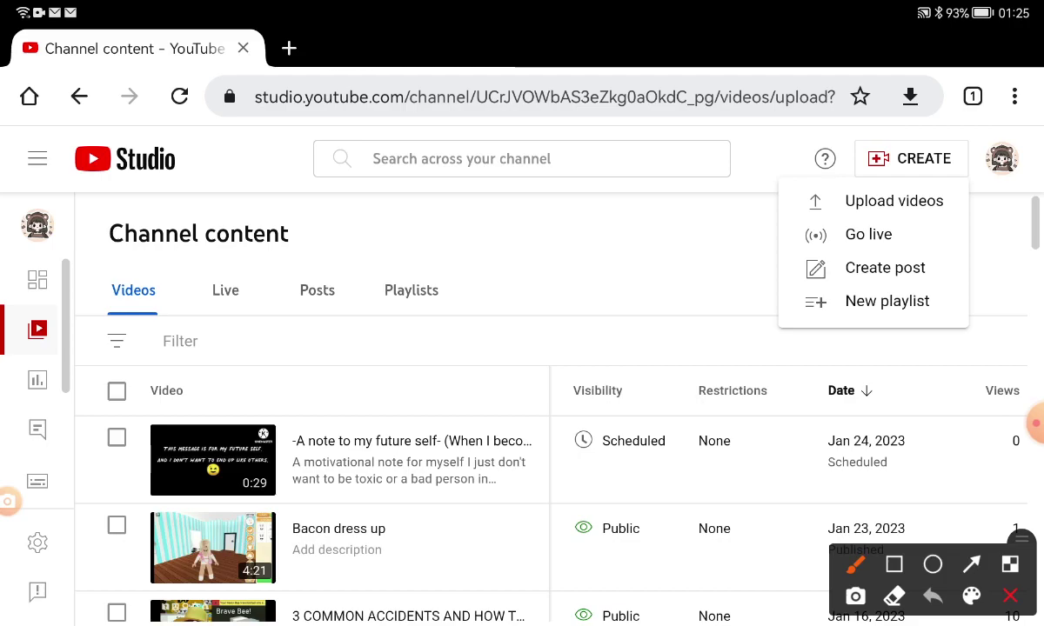
mouse_move(774, 184)
left_mouse_down()
mouse_move(804, 329)
mouse_move(963, 254)
mouse_move(878, 180)
mouse_move(765, 183)
mouse_move(944, 207)
left_mouse_up()
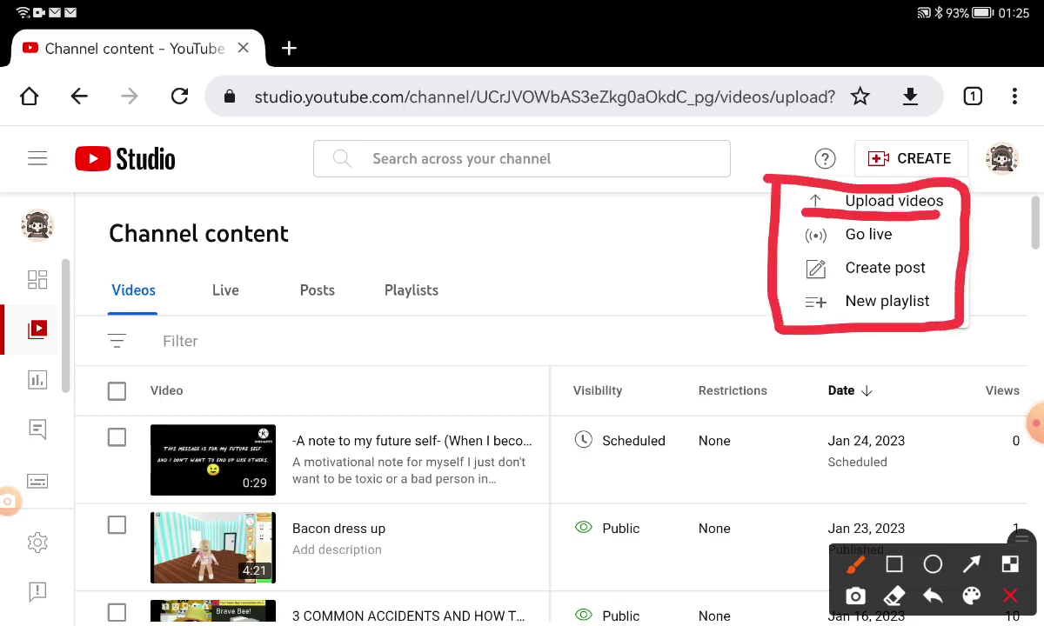
left_click_drag(789, 233, 915, 235)
left_click_drag(796, 286, 937, 282)
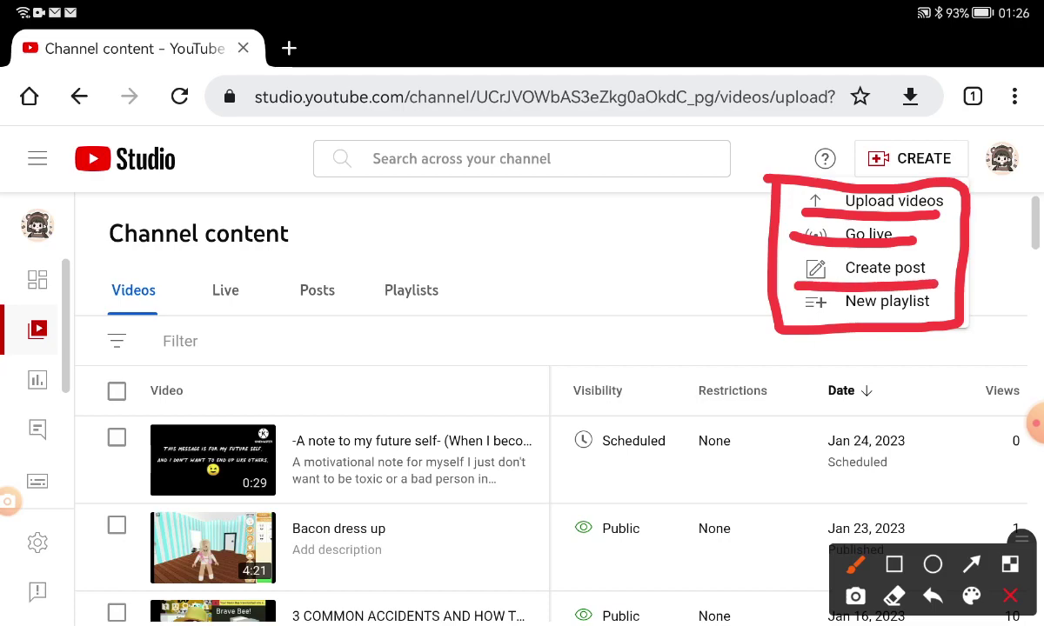
left_click_drag(783, 309, 929, 306)
left_click(1009, 596)
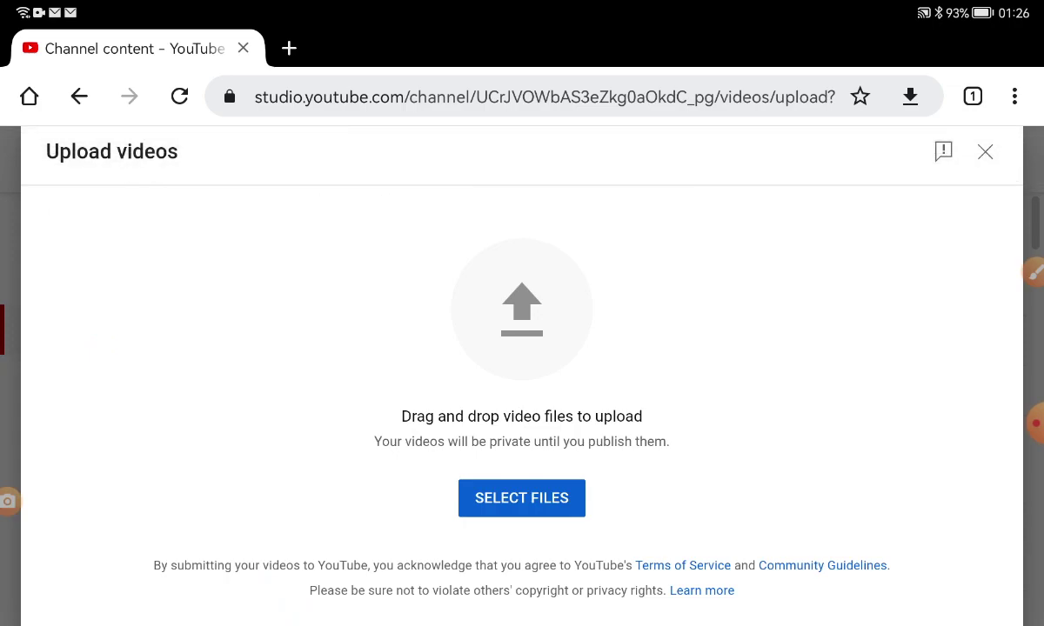
Step: Choose SELECT FILES and grant Chrome camera and audio permissions
left_click(1035, 272)
mouse_move(640, 477)
left_mouse_down()
mouse_move(648, 509)
mouse_move(409, 496)
mouse_move(646, 500)
left_mouse_up()
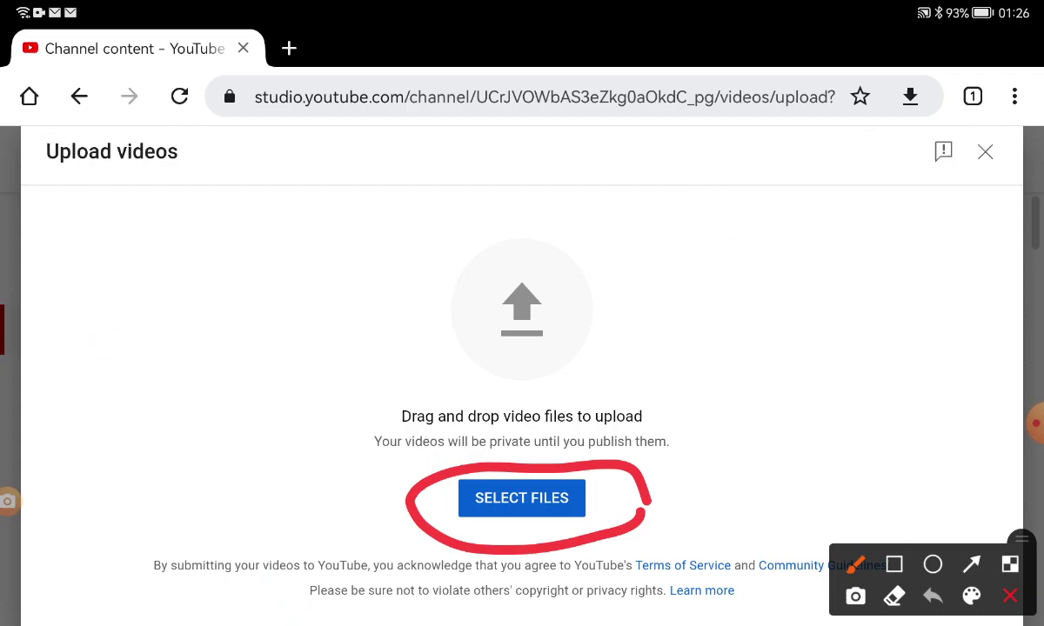
left_click(1009, 595)
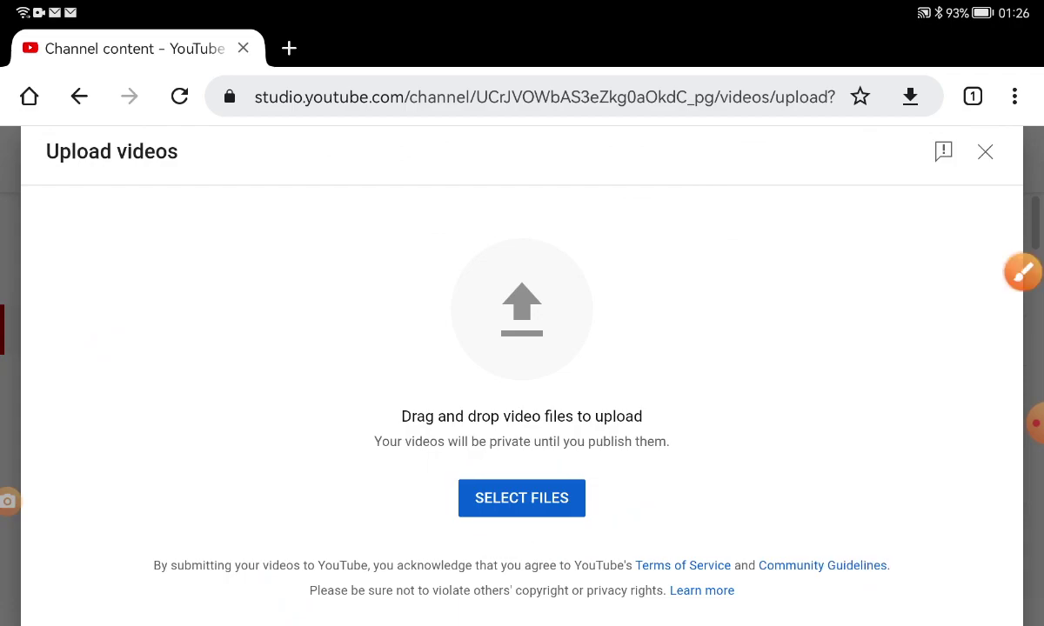
left_click(521, 498)
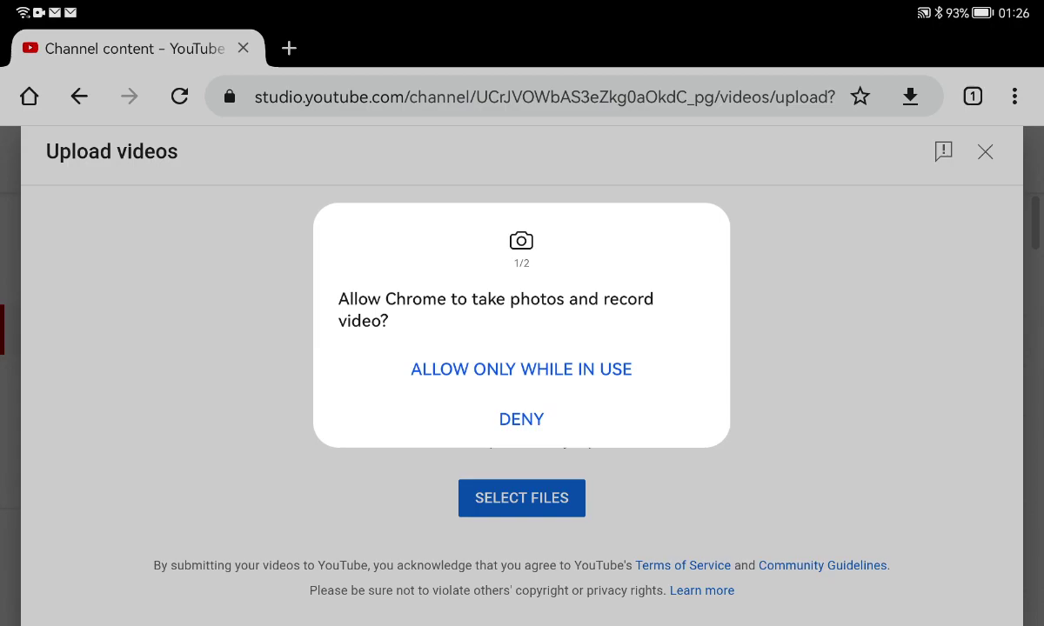
left_click(521, 369)
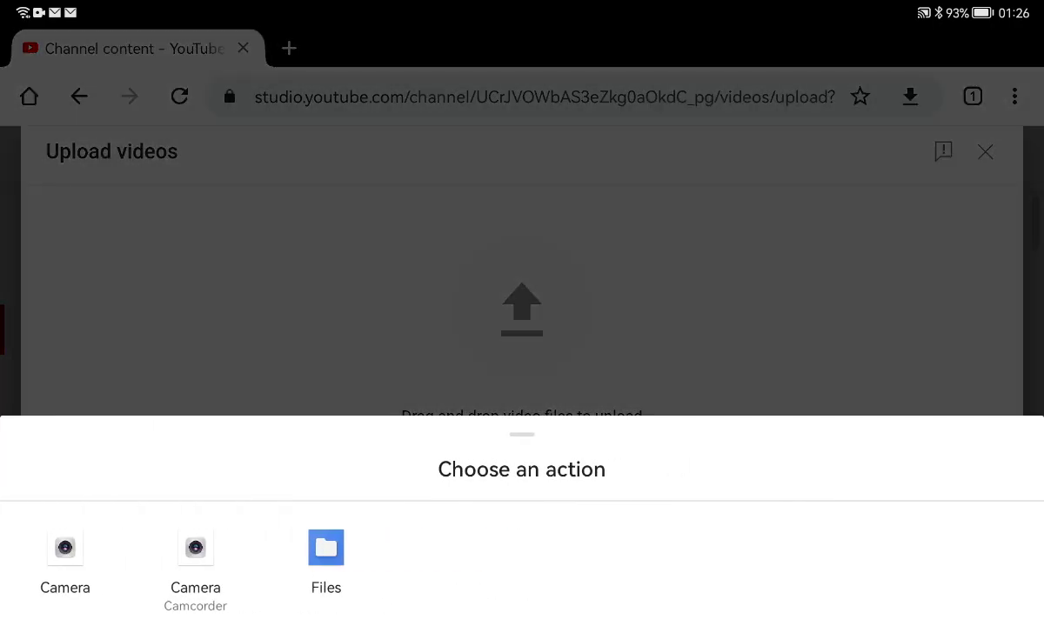
Step: Choose Files to show the picker's Recents list of phone MP4 videos
left_click(326, 557)
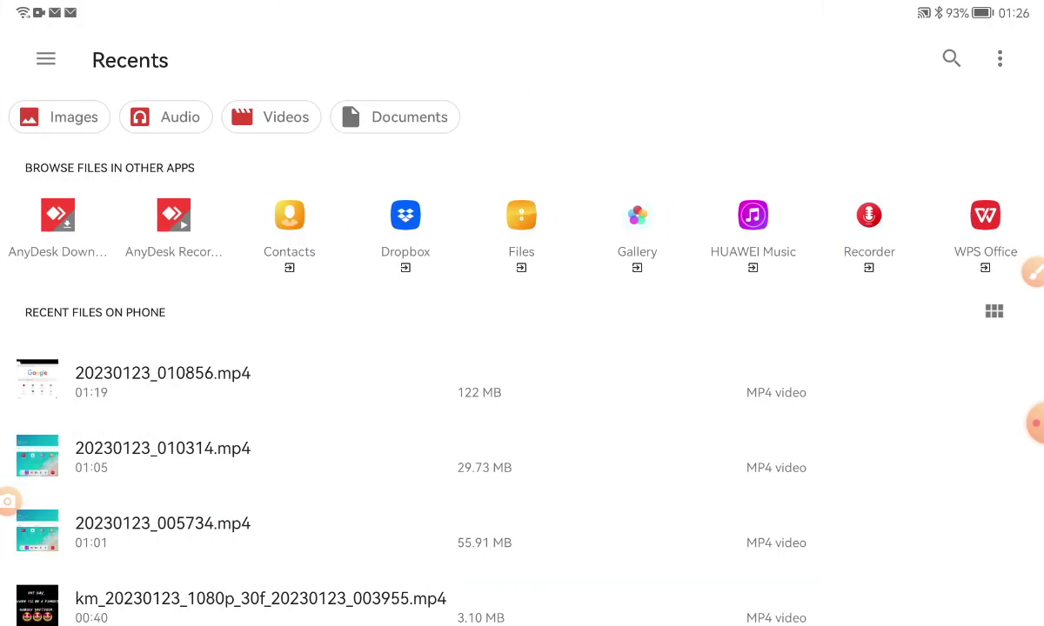
left_click(1034, 272)
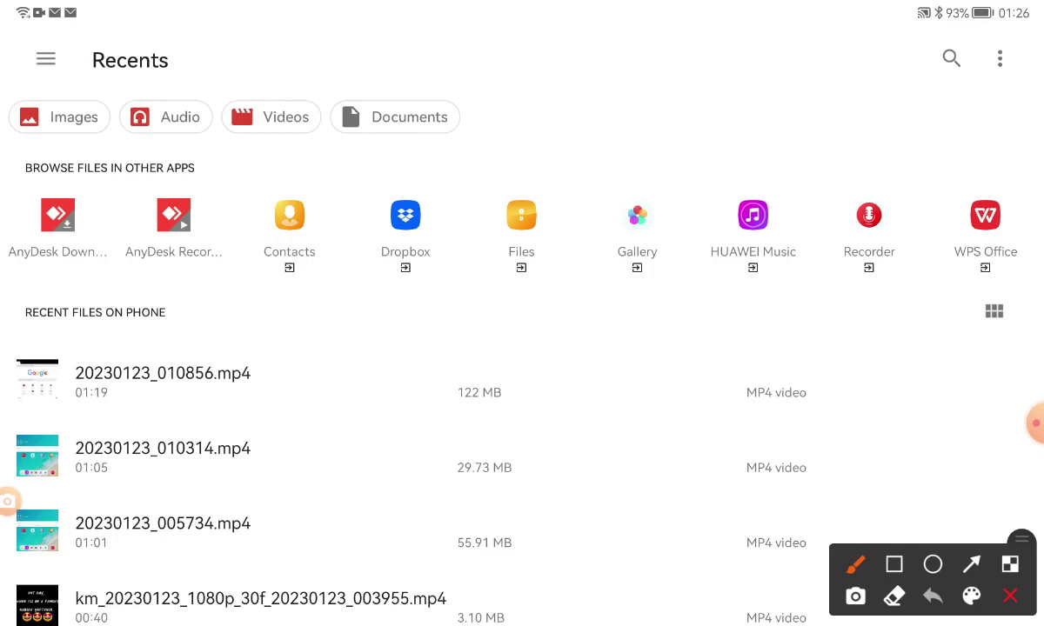
mouse_move(665, 181)
left_mouse_down()
mouse_move(574, 278)
mouse_move(691, 213)
mouse_move(665, 182)
left_mouse_up()
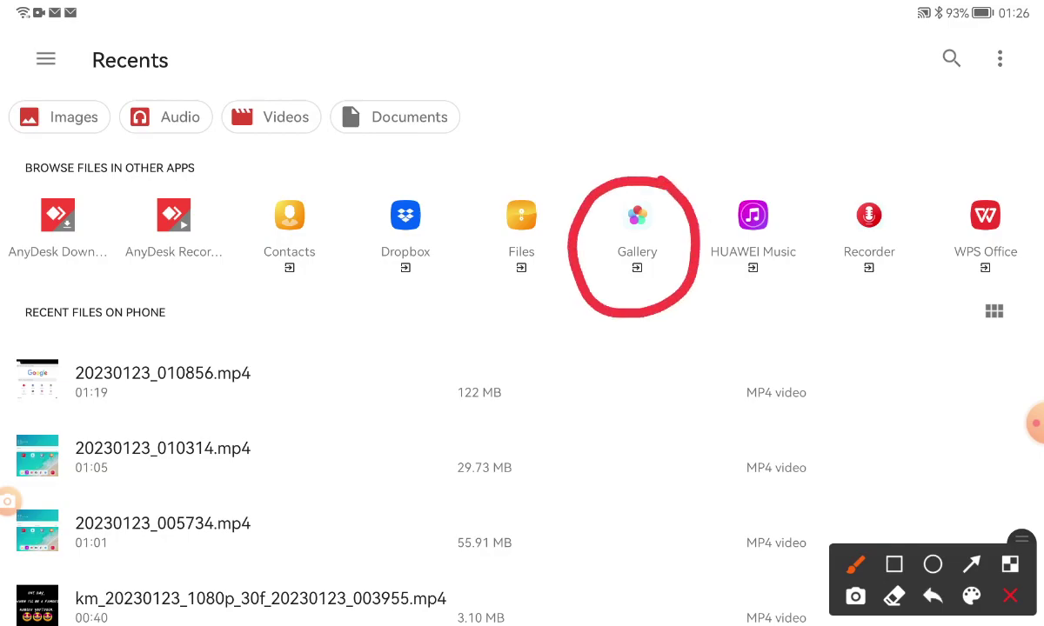
mouse_move(422, 152)
left_mouse_down()
mouse_move(329, 201)
mouse_move(409, 146)
mouse_move(391, 140)
left_mouse_up()
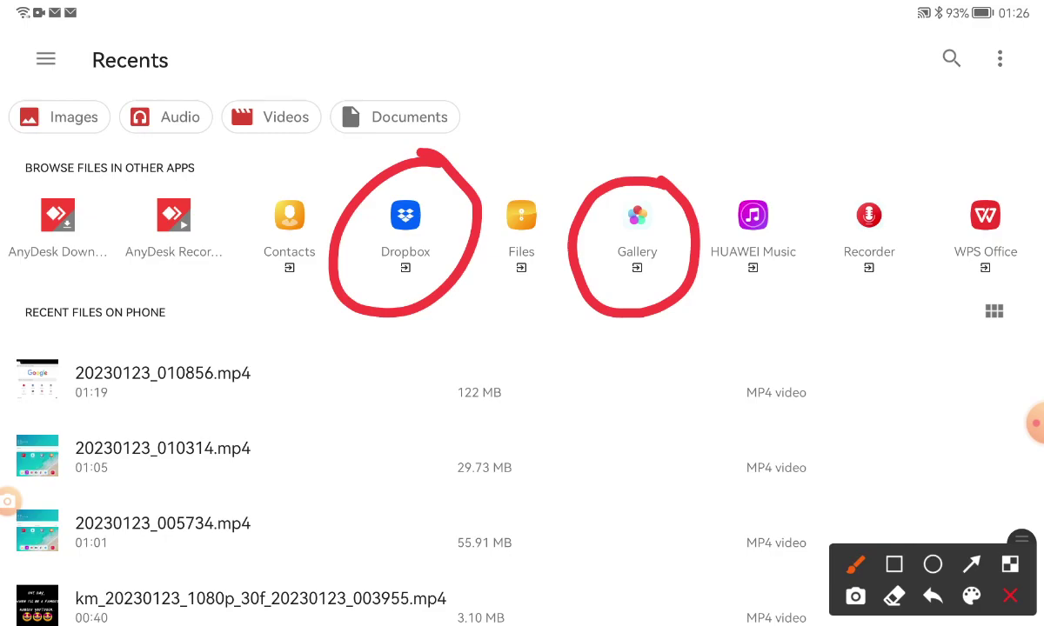
left_click(1010, 596)
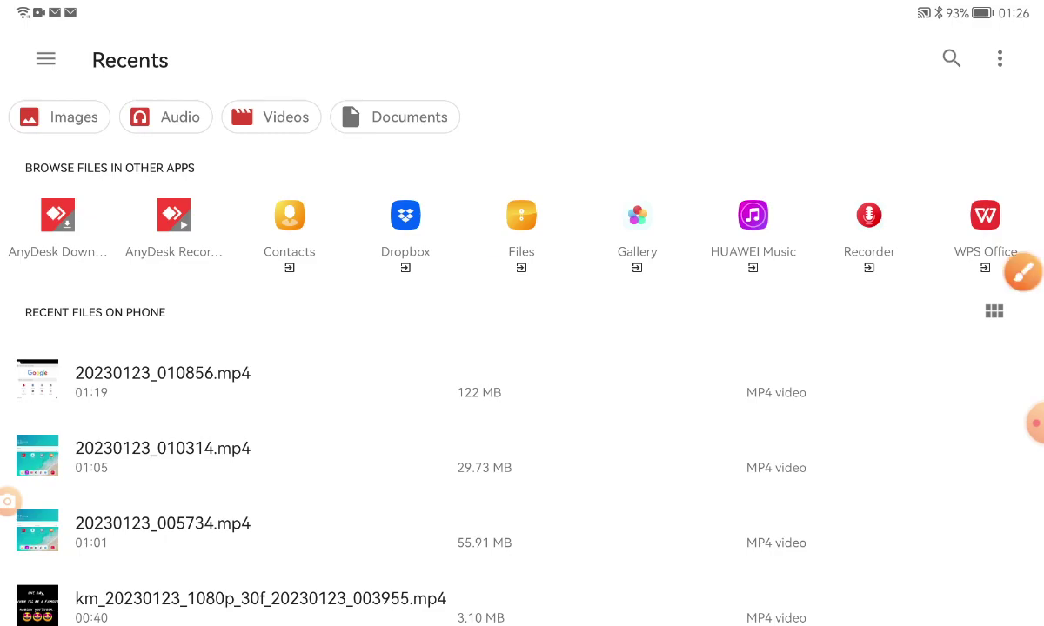
Step: In Huawei Gallery, select the 00:06 trade-fair clip instead of the 00:15 one and confirm
left_click(636, 224)
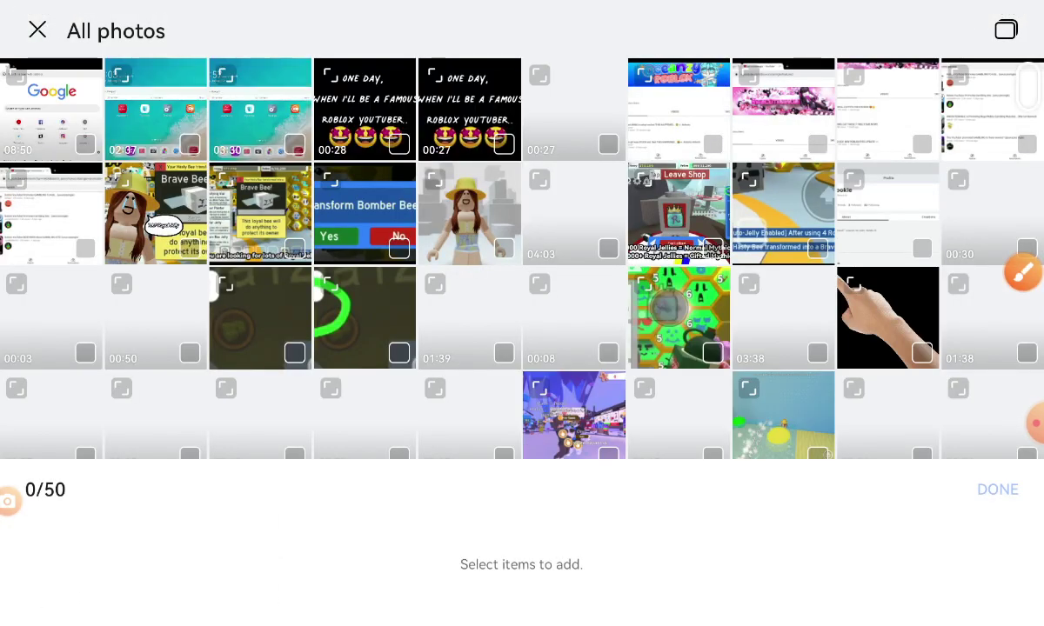
scroll(522, 261, "down", 3)
scroll(522, 261, "down", 1)
scroll(521, 261, "down", 1)
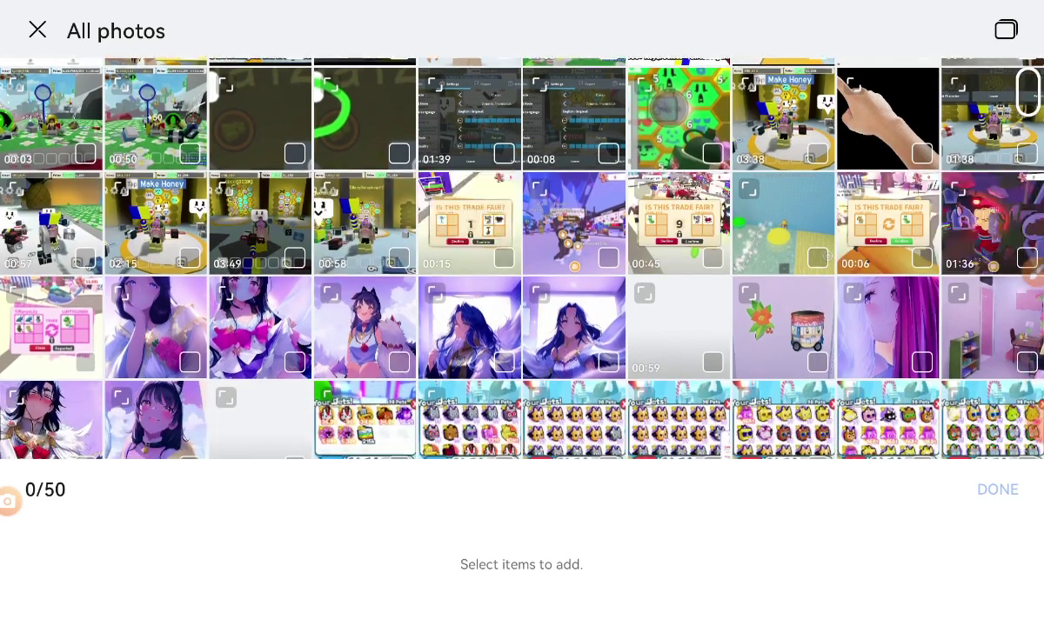
scroll(522, 261, "down", 2)
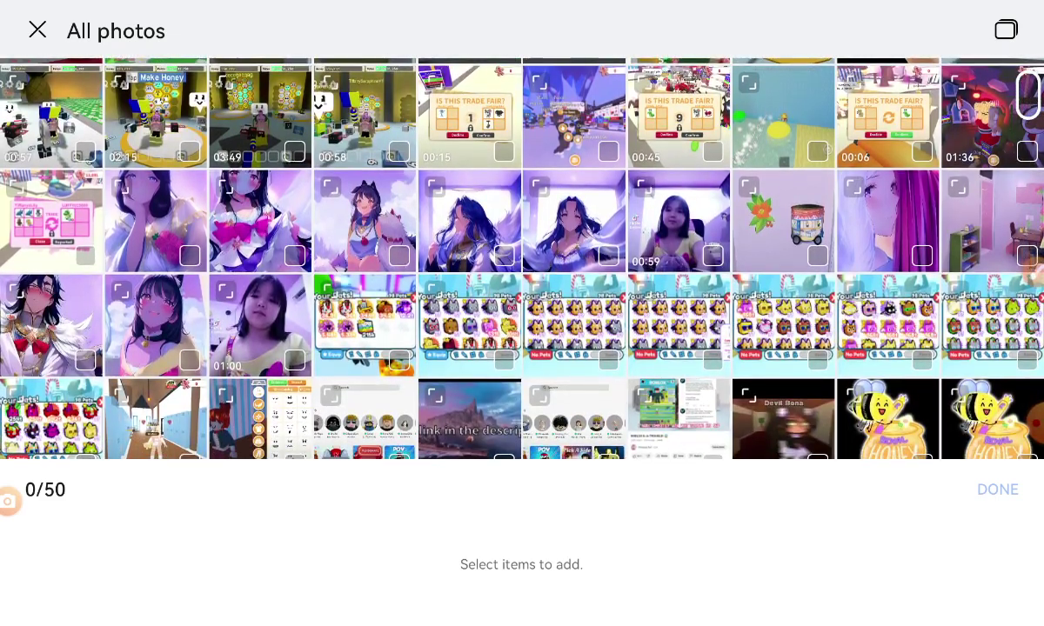
left_click(470, 115)
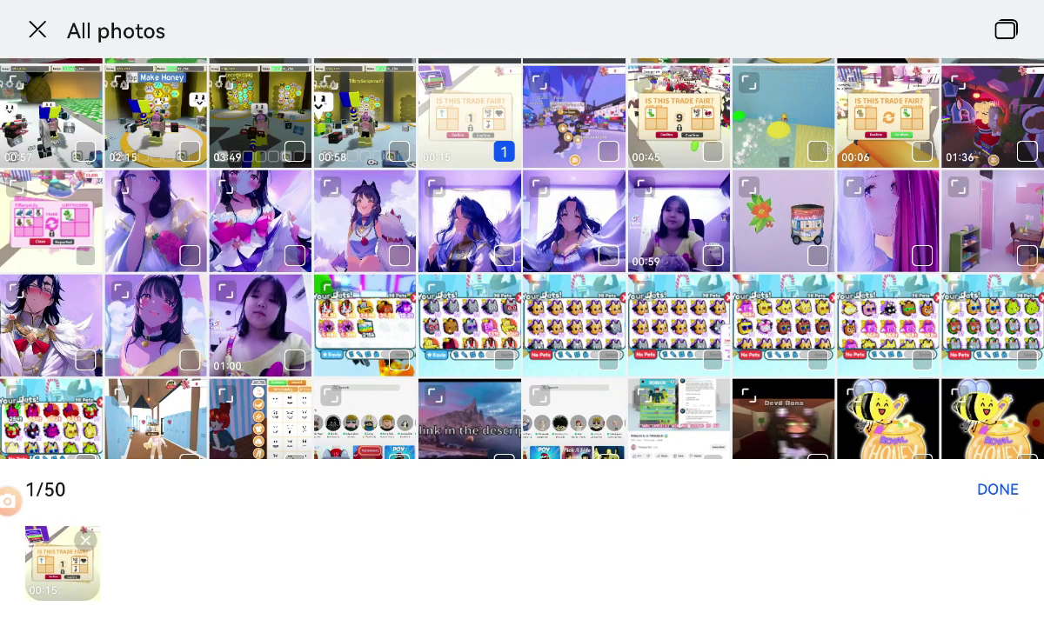
left_click(504, 151)
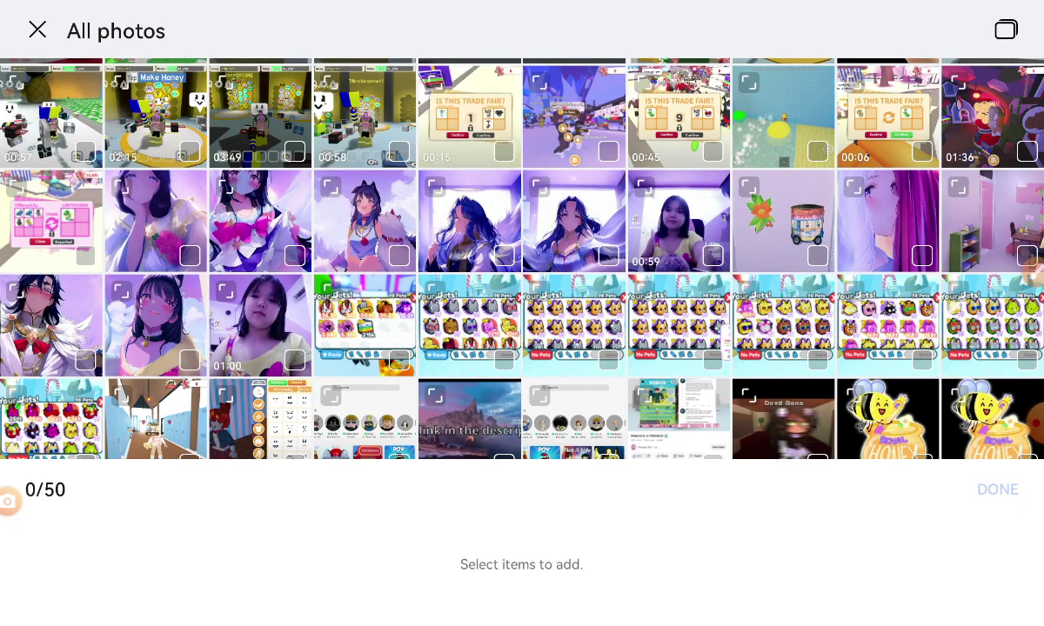
left_click(887, 116)
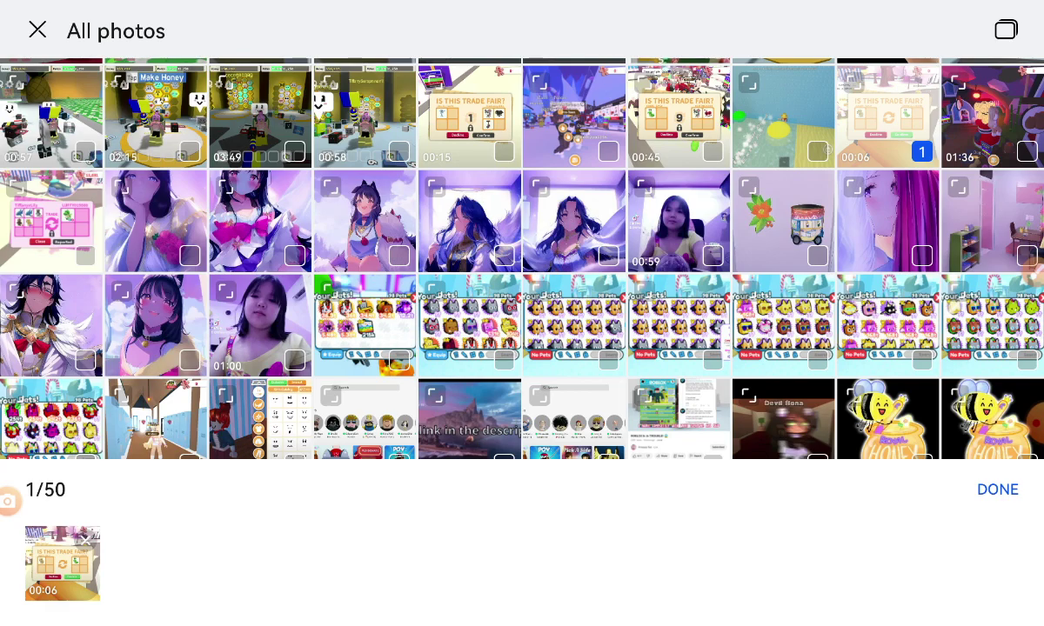
left_click(997, 489)
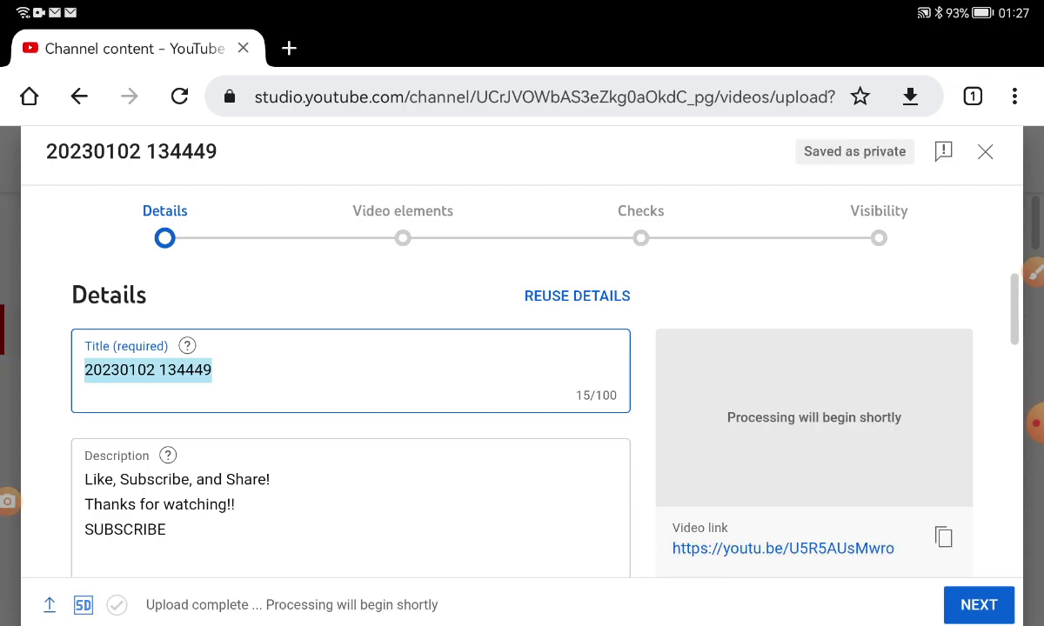
Step: Replace the timestamp title with 'Wow I got a big win trade!!! Adopt me'
left_click(148, 370)
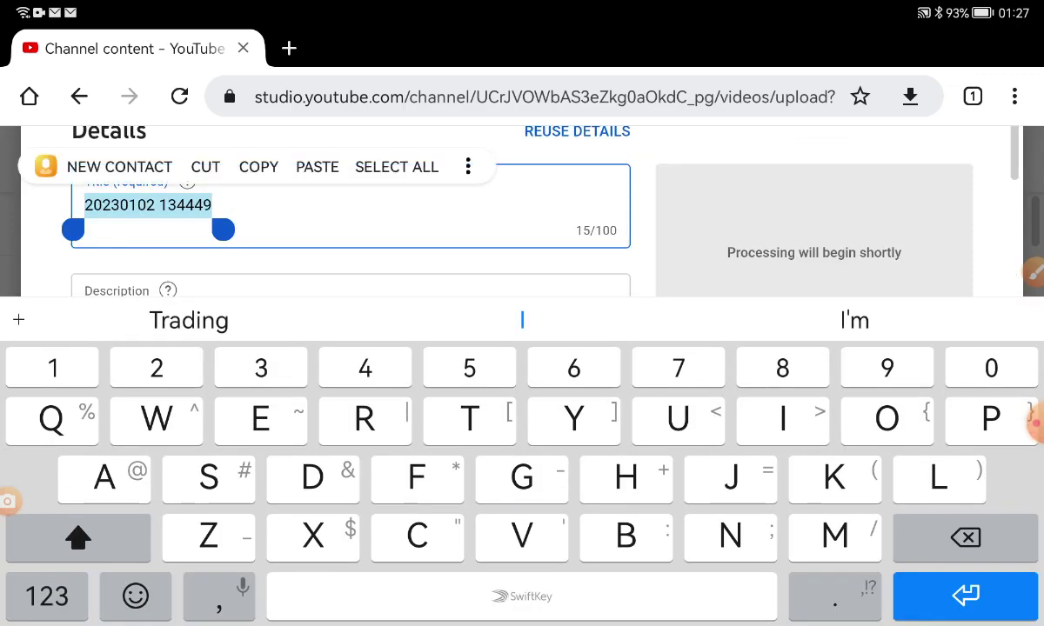
key("BackSpace")
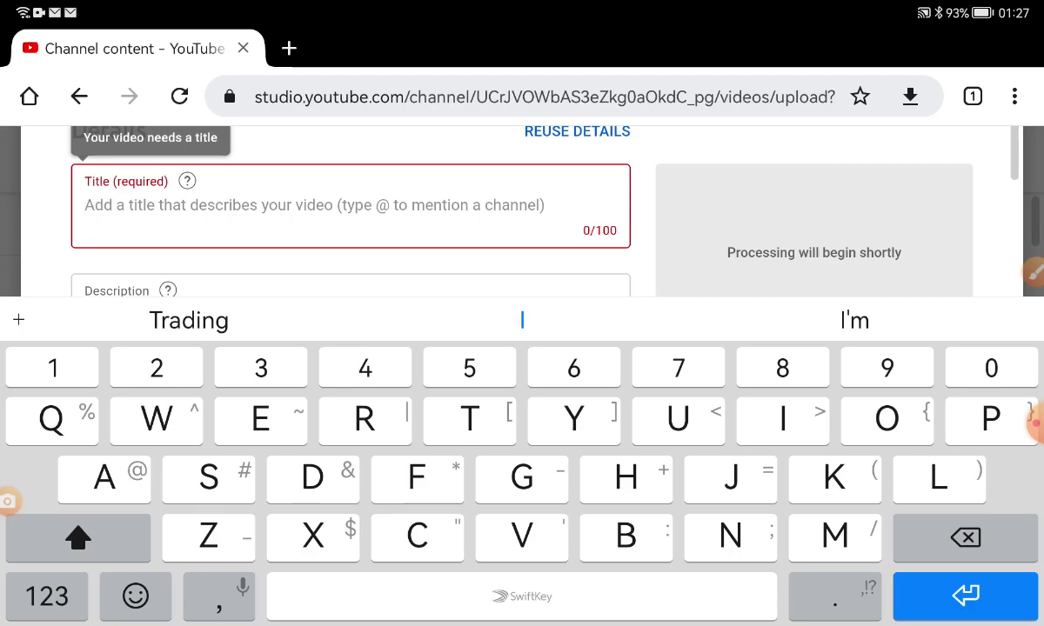
type("Tra")
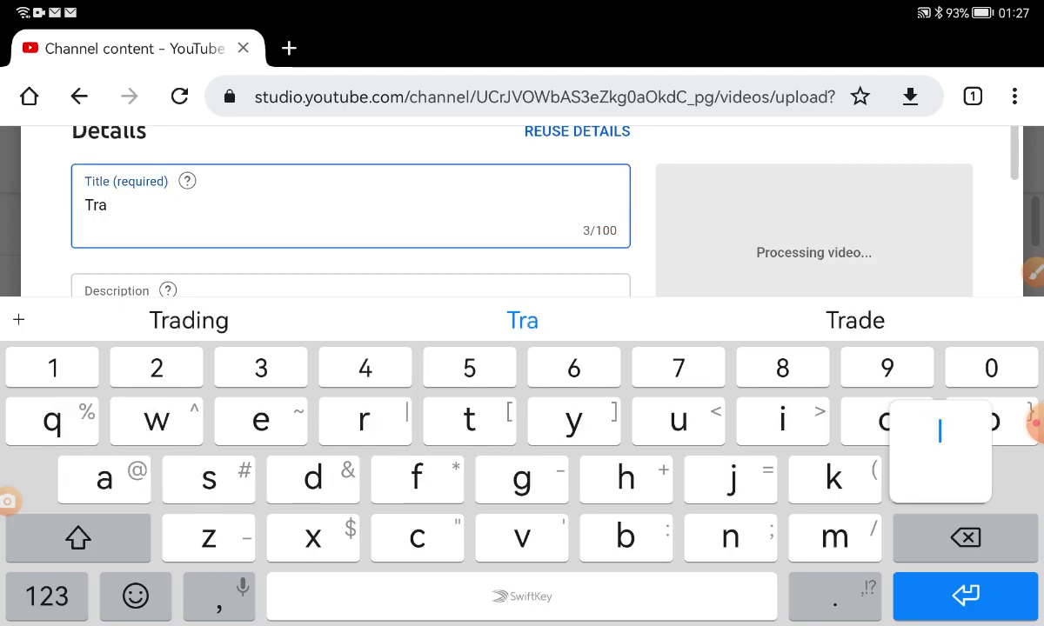
key("BackSpace")
key("BackSpace")
key("BackSpace")
type("Wo")
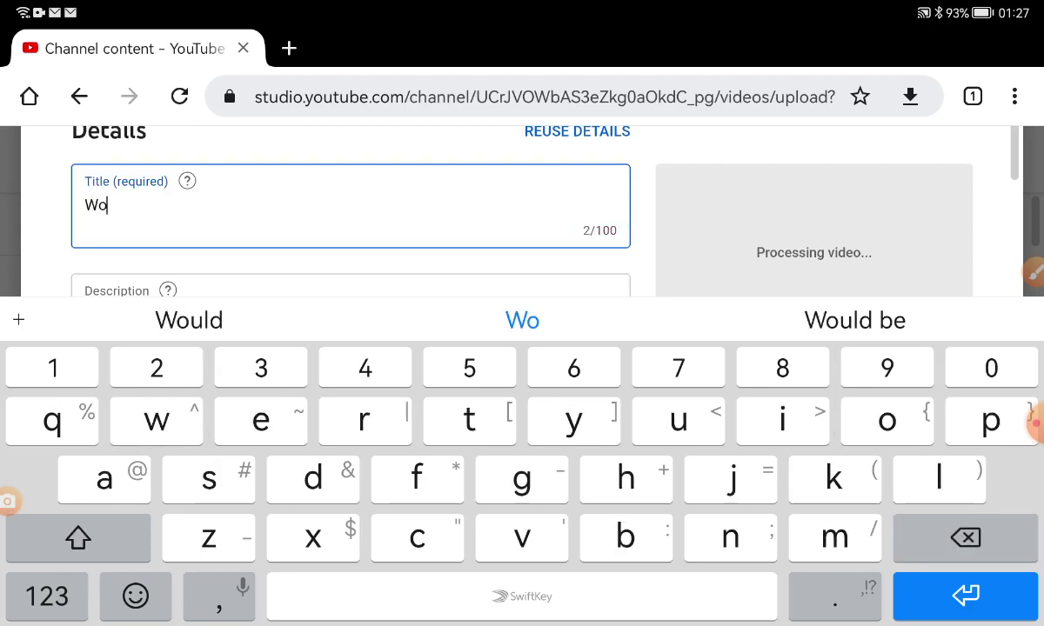
type("w I ")
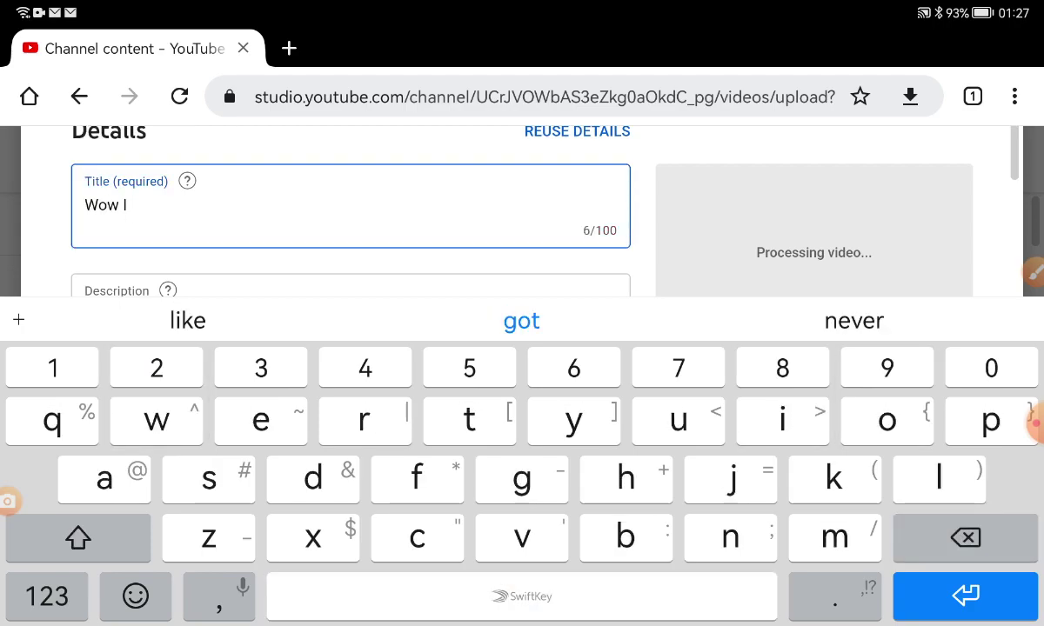
type("got s")
key("BackSpace")
type("a")
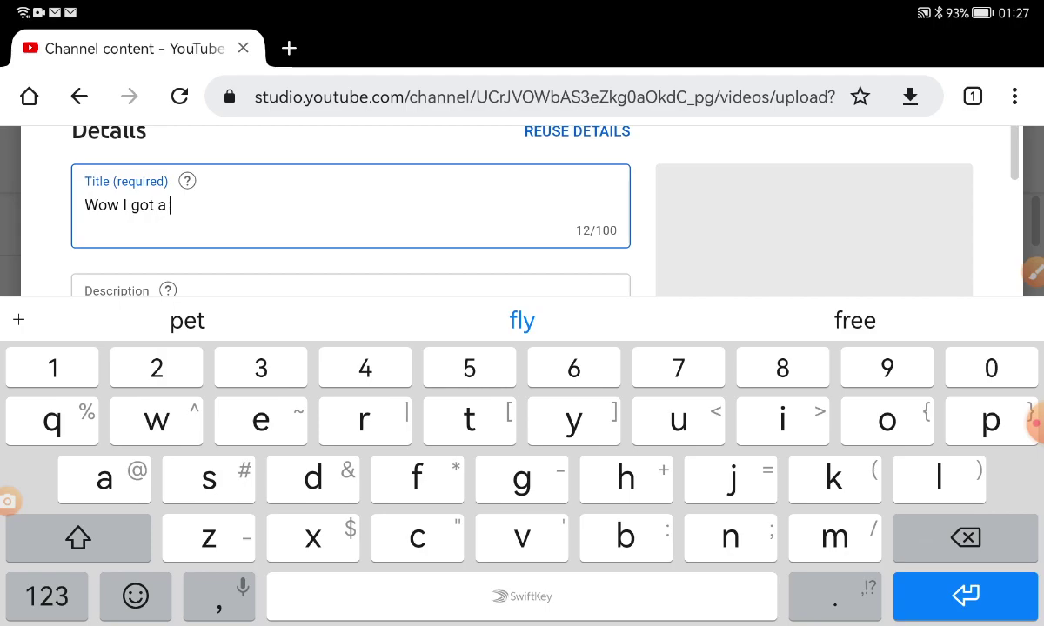
type(" big win ")
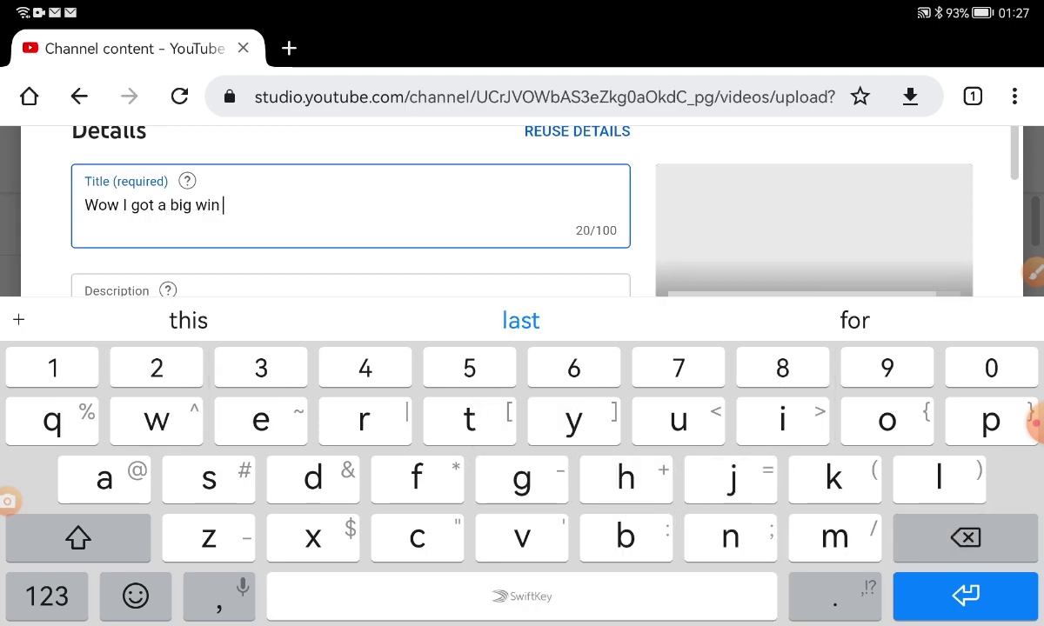
type("trade!!!")
left_click(46, 595)
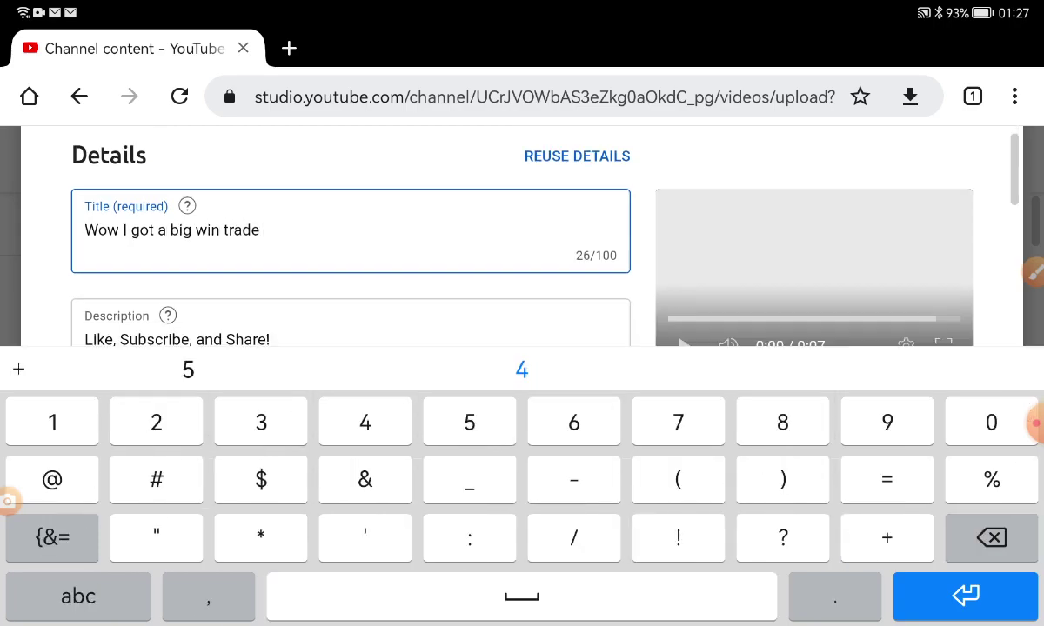
type("!!!")
left_click(78, 596)
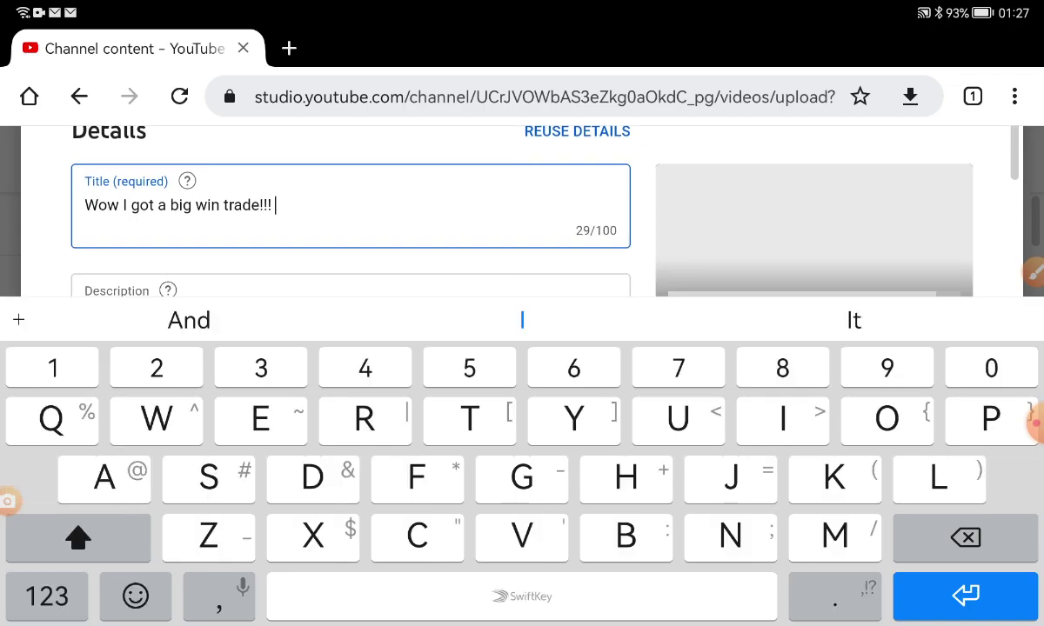
type("Adopt me")
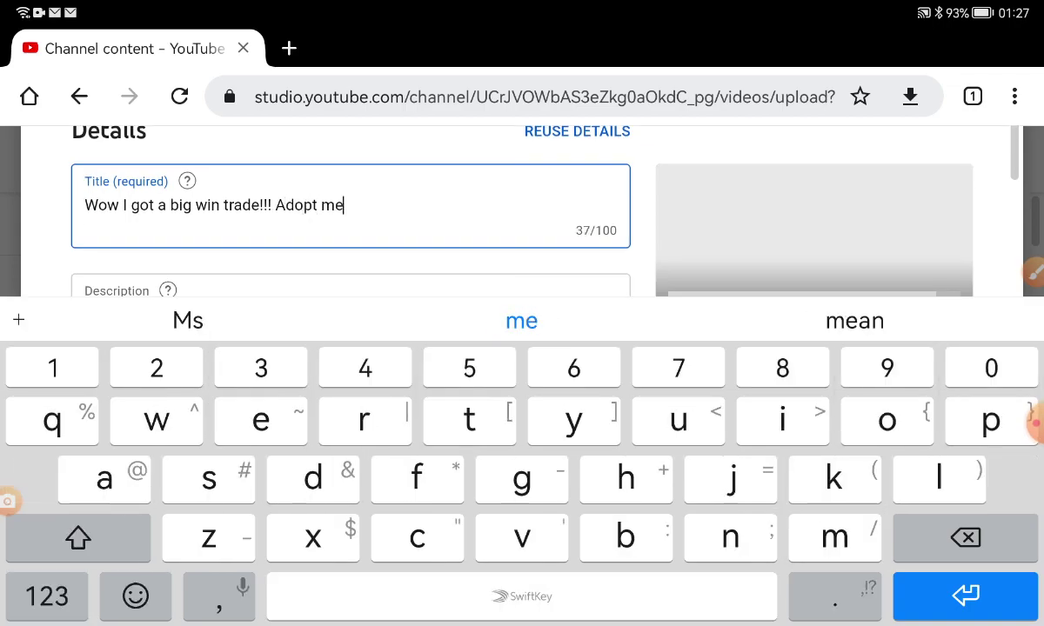
key("Escape")
Step: Clear the old description text and enter 'Thank you for watching!'
scroll(348, 391, "down", 3)
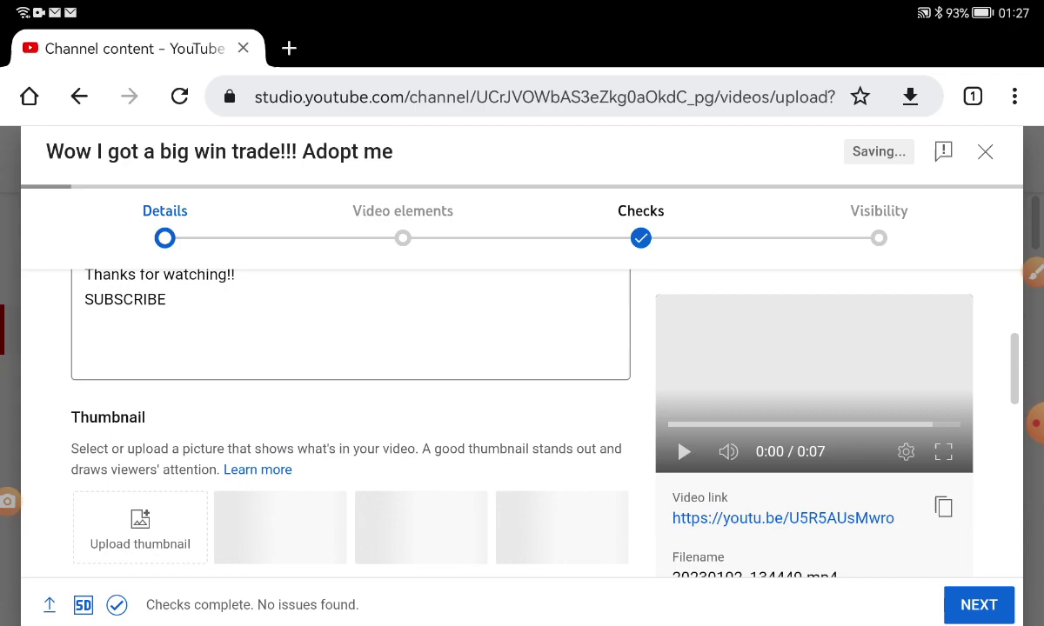
left_click(174, 299)
key("BackSpace")
key("BackSpace")
key("BackSpace")
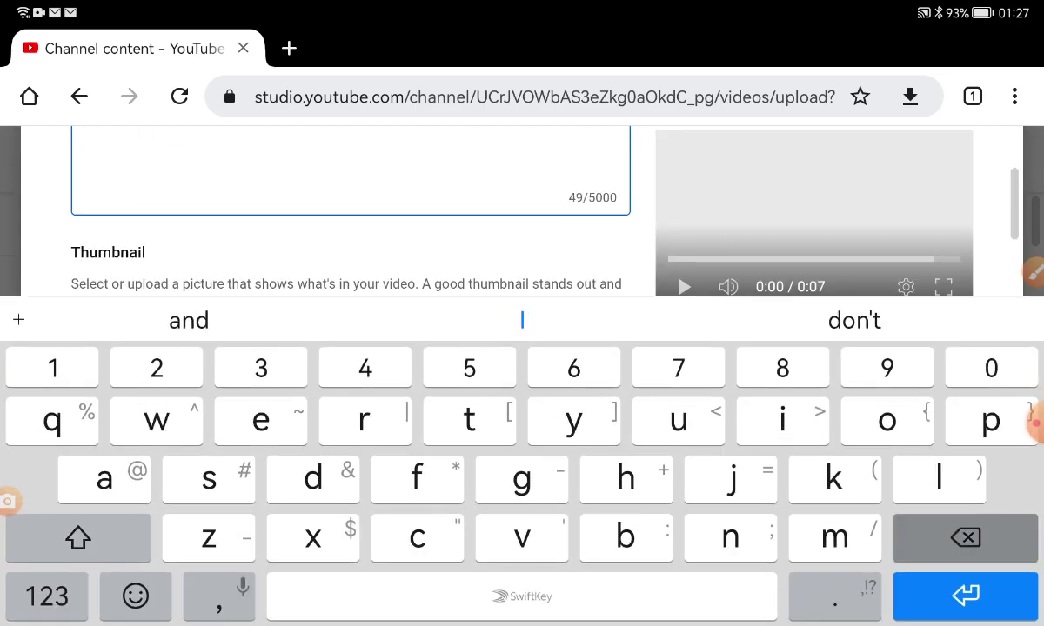
key("BackSpace")
key("BackSpace")
key("BackSpace")
key("BackSpace")
key("BackSpace")
key("BackSpace")
key("BackSpace")
key("BackSpace")
key("BackSpace")
key("BackSpace")
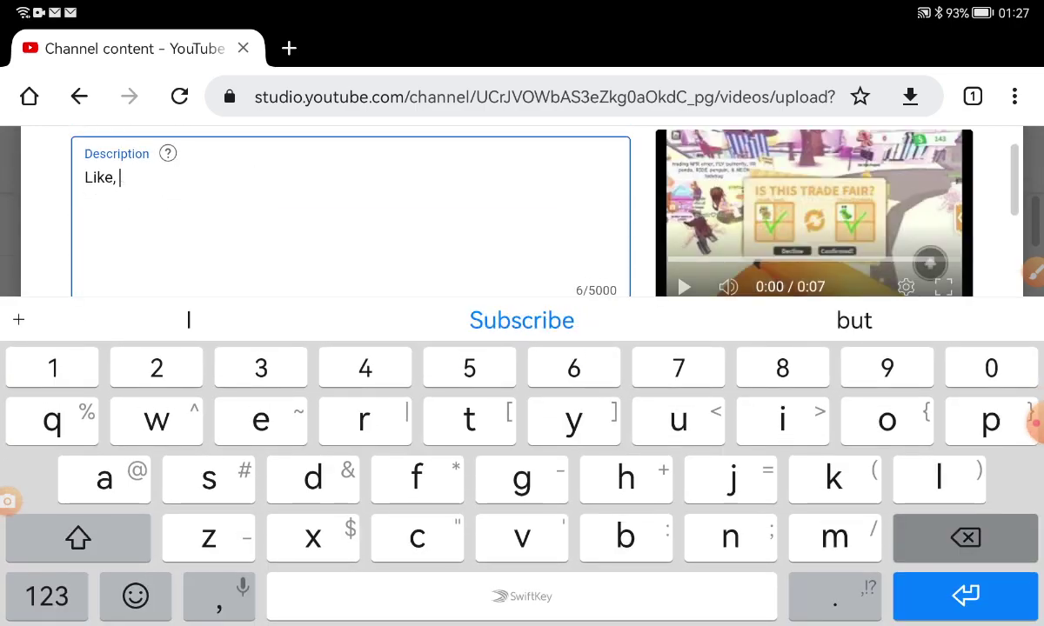
key("BackSpace")
key("BackSpace")
key("BackSpace")
type("Thank")
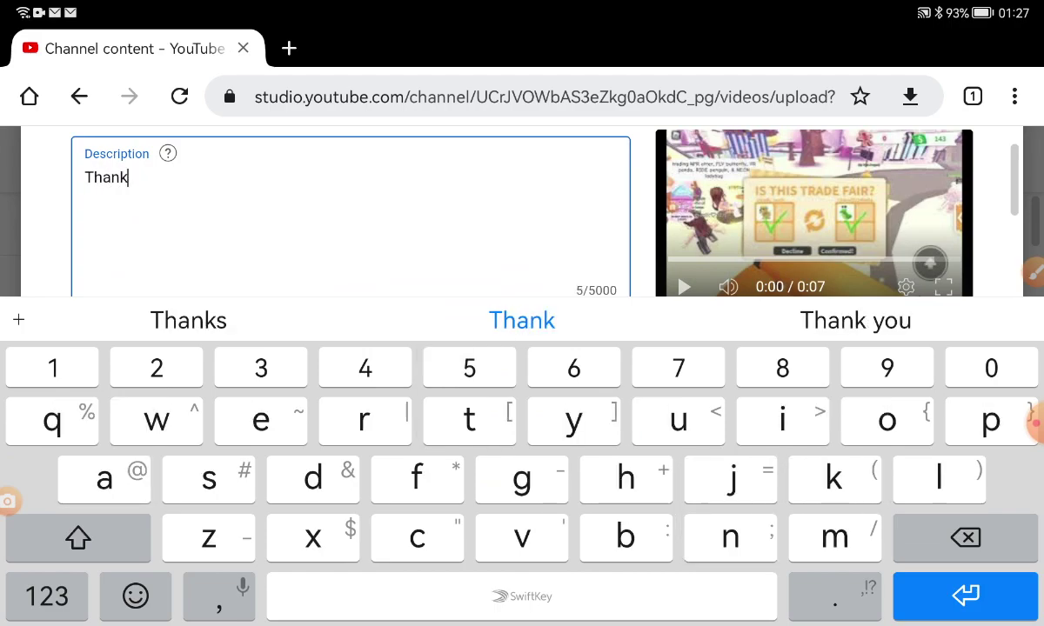
type(" you for wa")
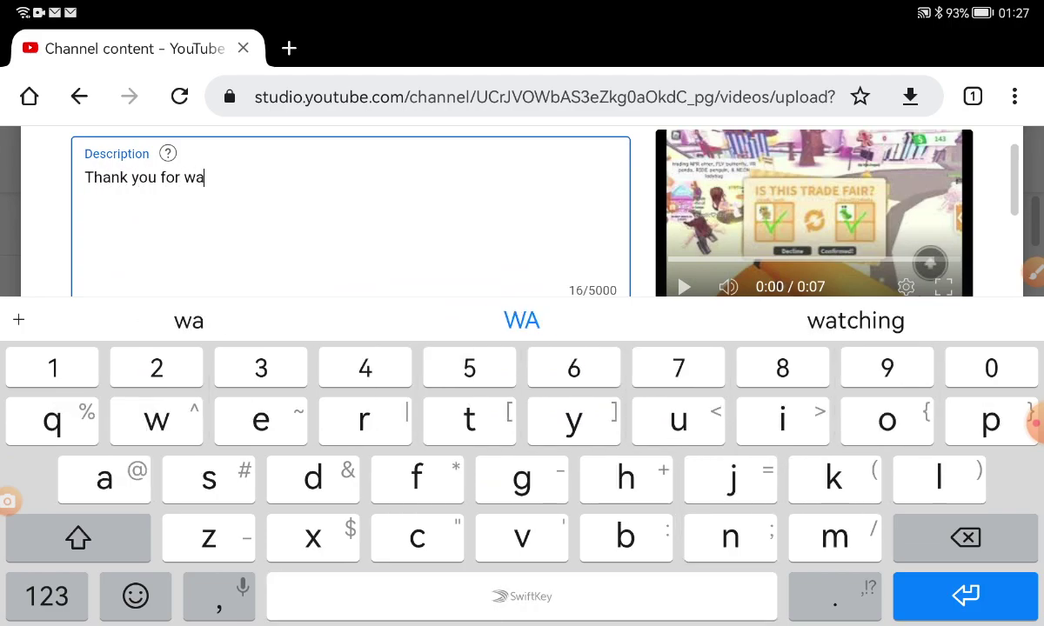
type("tching")
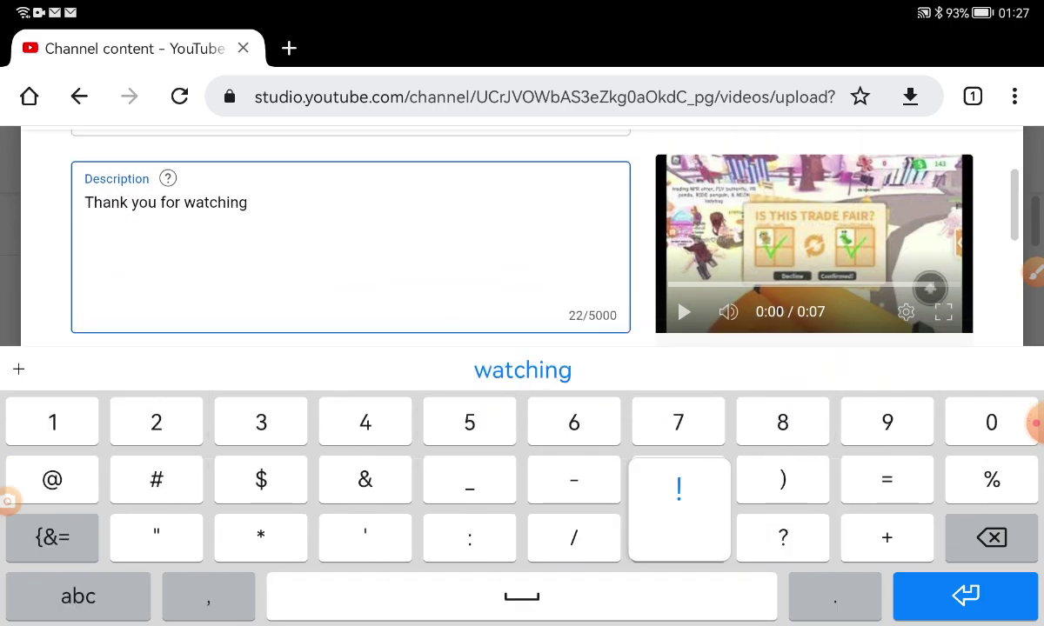
type("!")
key("Return")
key("BackSpace")
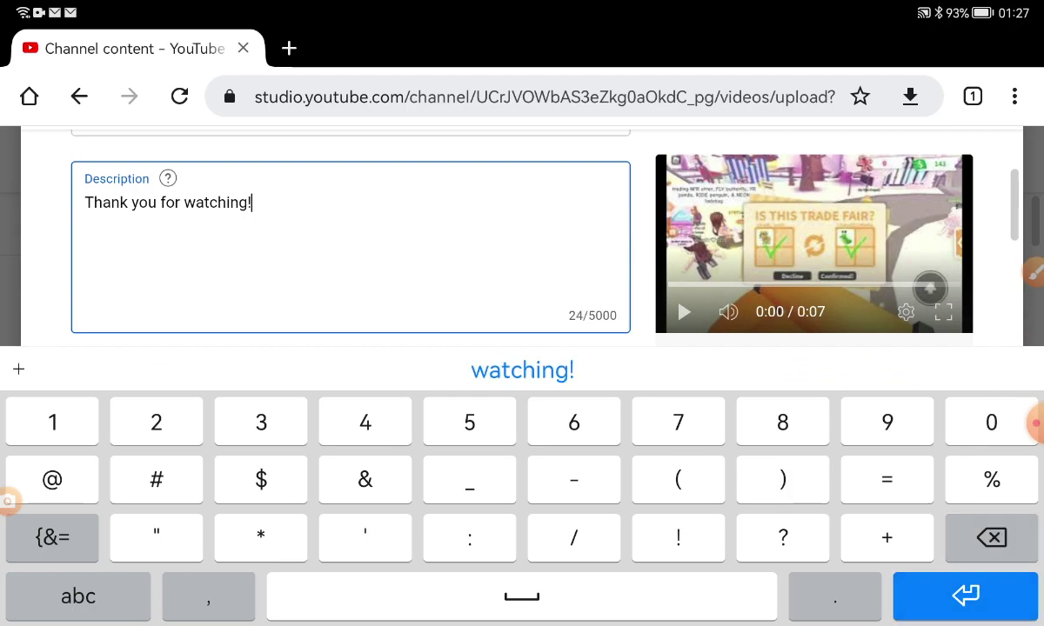
scroll(348, 391, "down", 3)
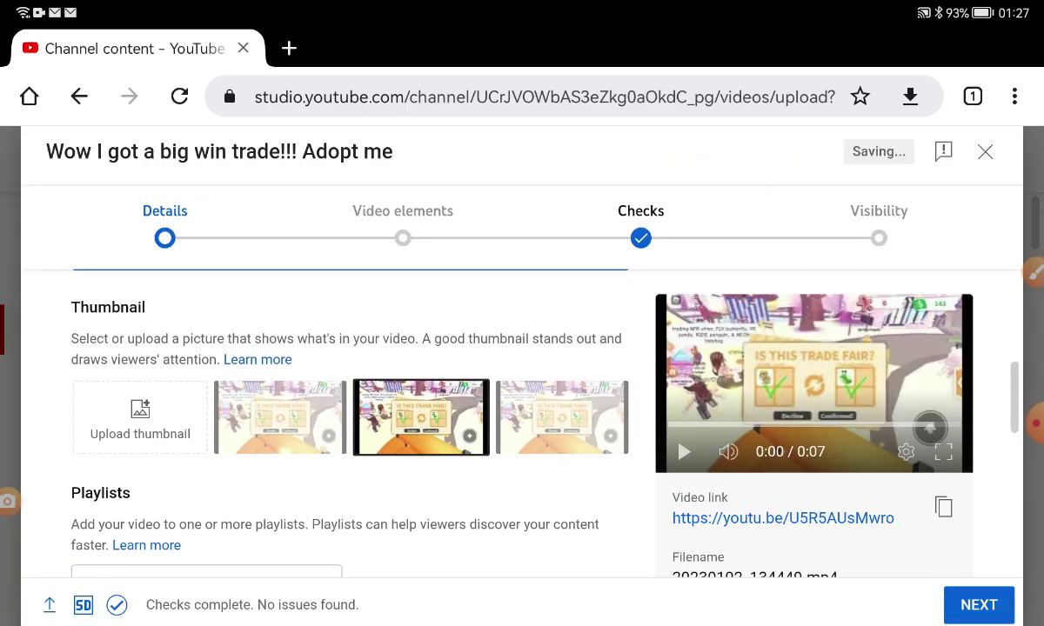
left_click(280, 417)
left_click(561, 417)
left_click(280, 417)
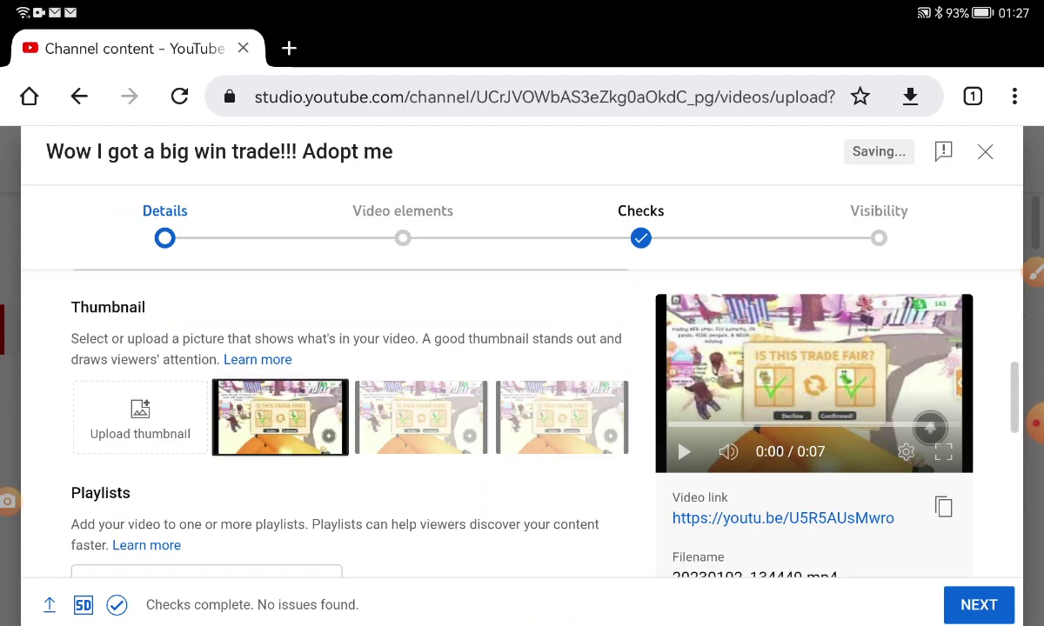
left_click(421, 417)
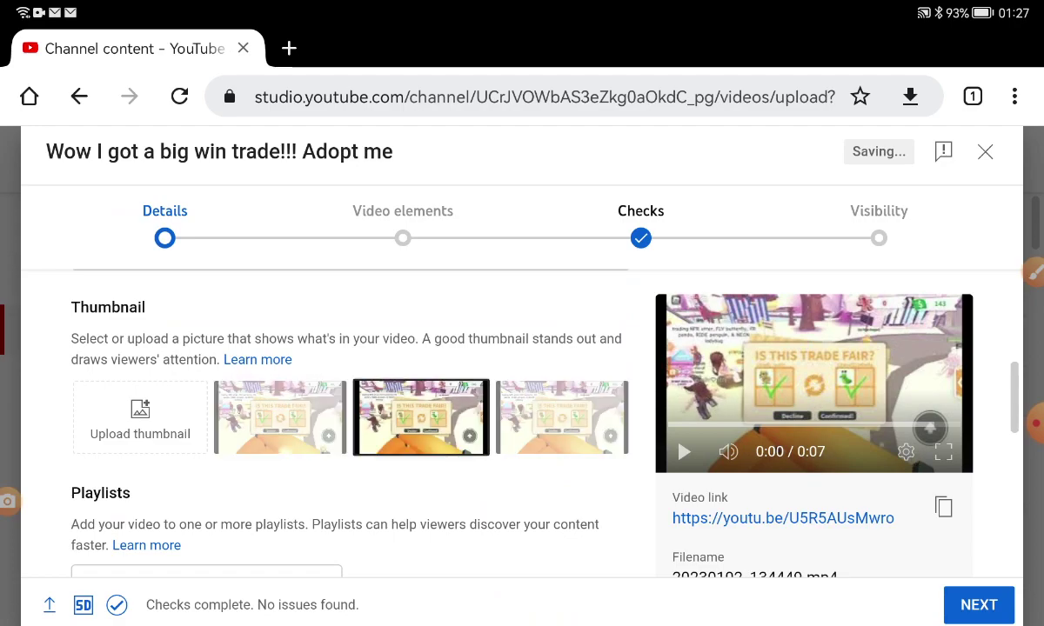
left_click(561, 418)
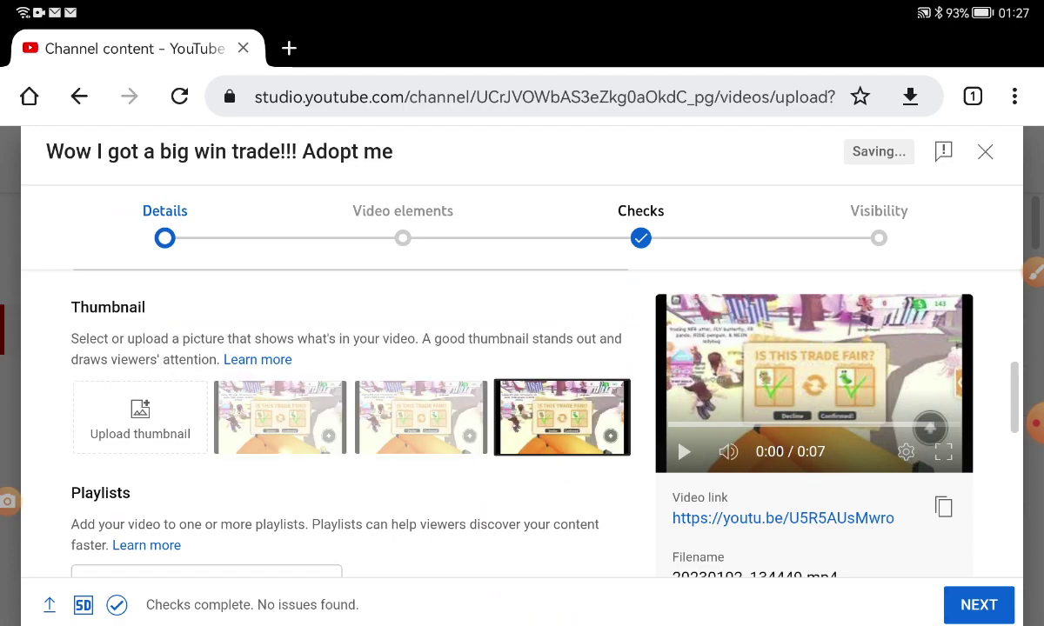
left_click(1033, 271)
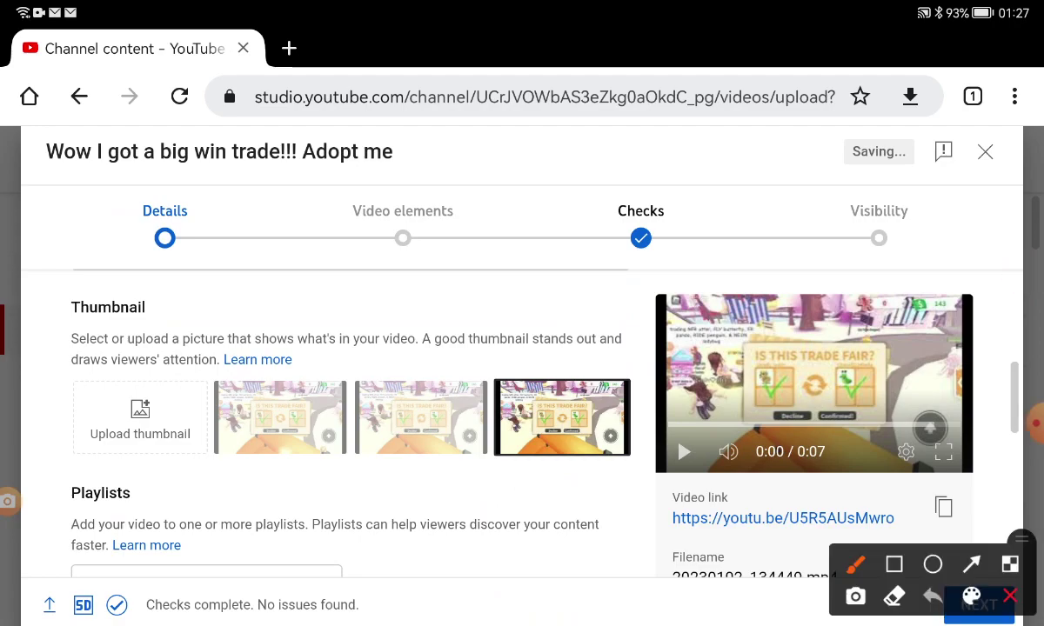
mouse_move(62, 352)
left_mouse_down()
mouse_move(59, 452)
mouse_move(213, 395)
mouse_move(70, 365)
left_mouse_up()
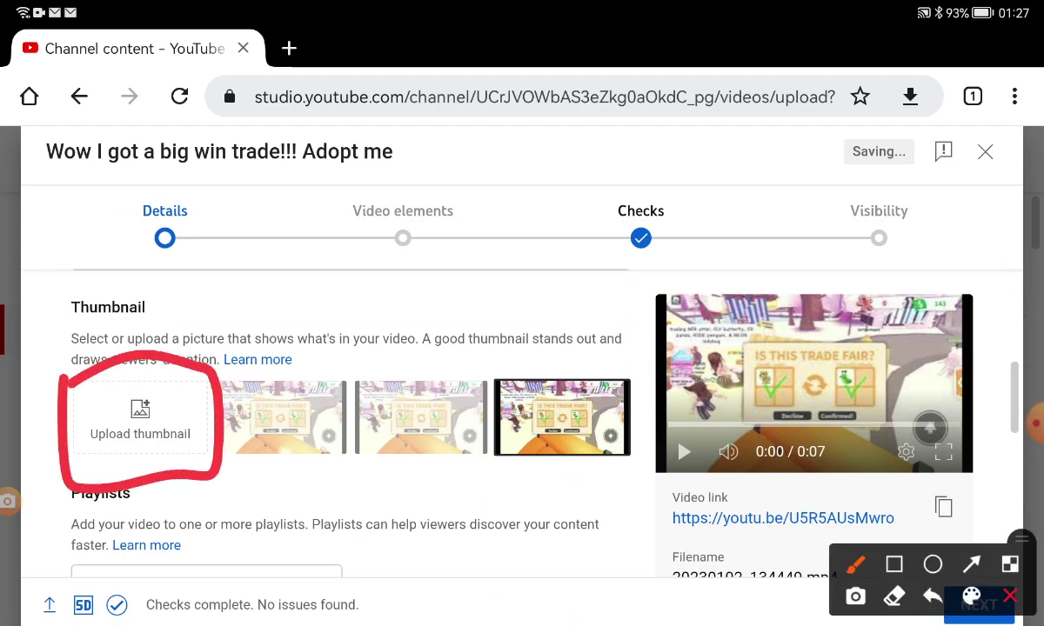
left_click(1009, 596)
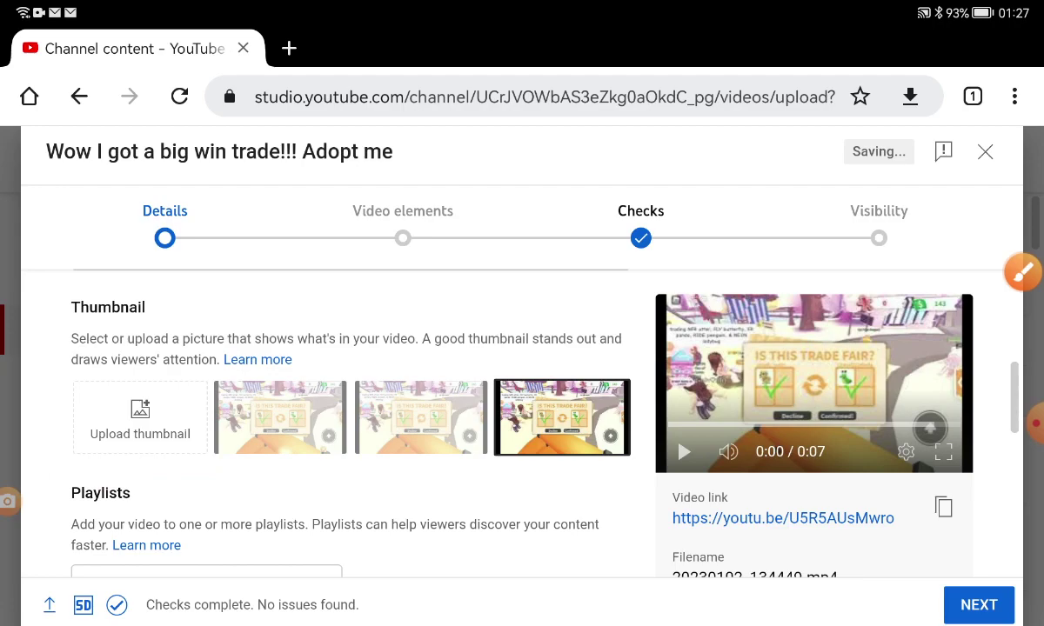
left_click(1023, 272)
mouse_move(632, 289)
left_mouse_down()
mouse_move(631, 383)
mouse_move(926, 483)
mouse_move(965, 287)
mouse_move(631, 285)
left_mouse_up()
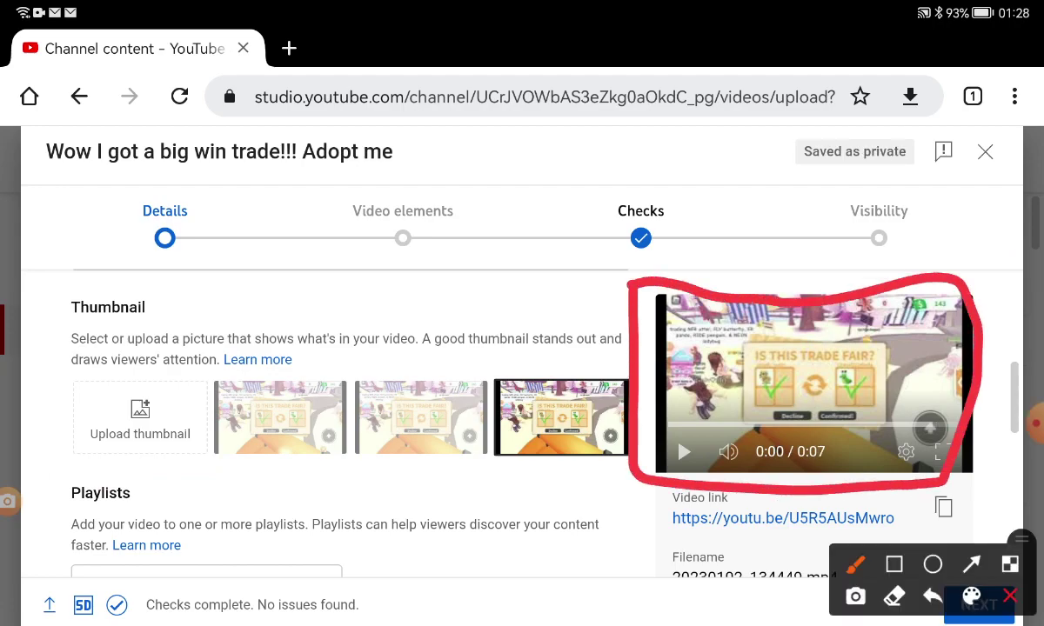
mouse_move(688, 428)
left_mouse_down()
mouse_move(645, 446)
mouse_move(700, 474)
left_mouse_up()
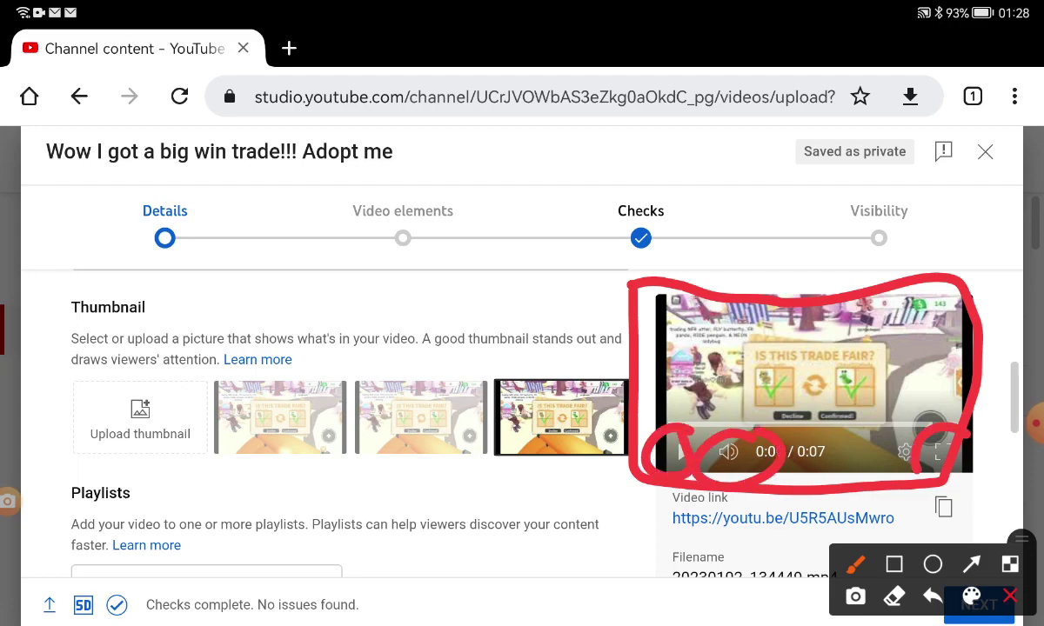
left_click_drag(948, 426, 935, 476)
left_click(1009, 596)
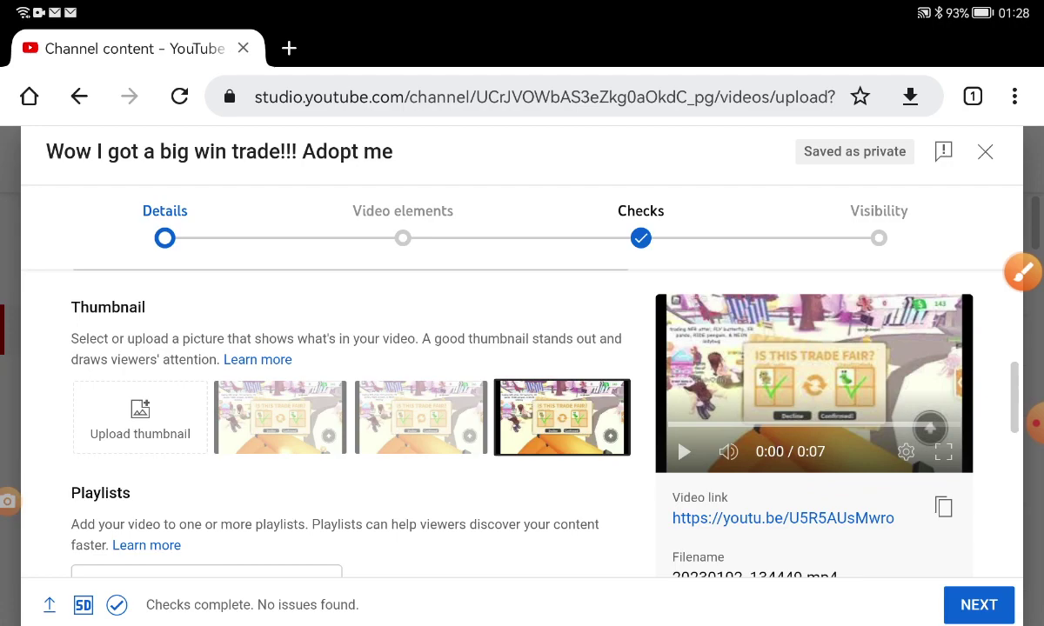
Step: Upload the penguin image as the custom thumbnail, allowing Chrome photo access
left_click(140, 418)
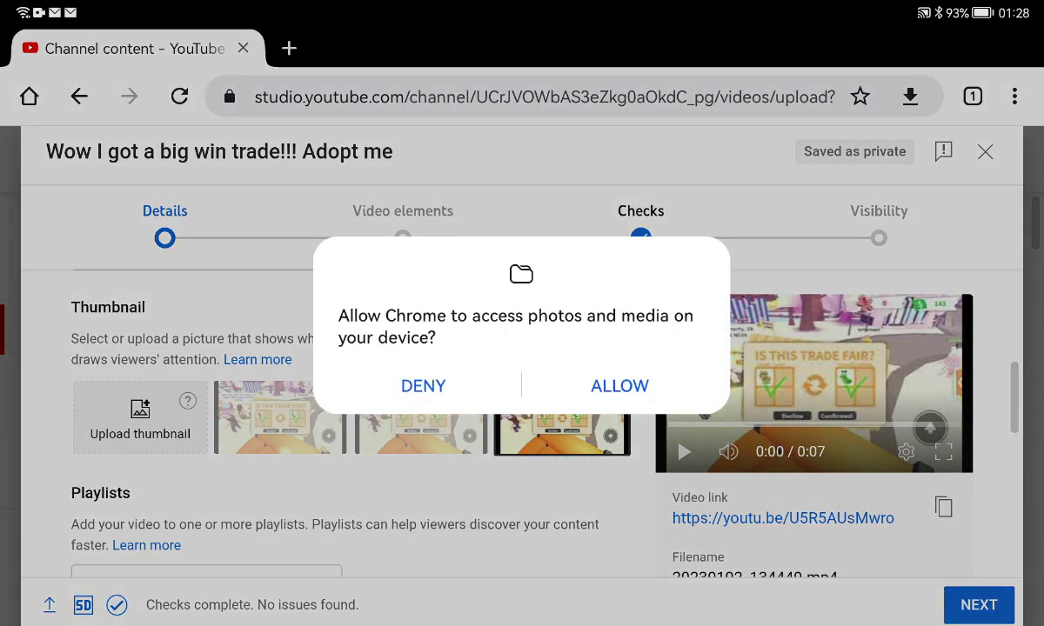
left_click(618, 385)
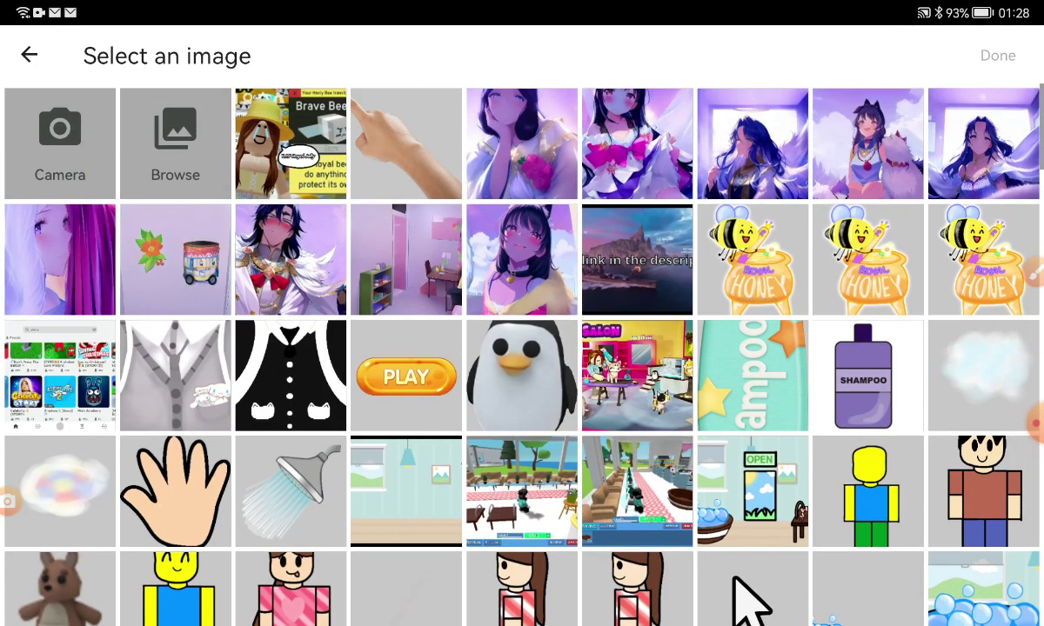
left_click(522, 375)
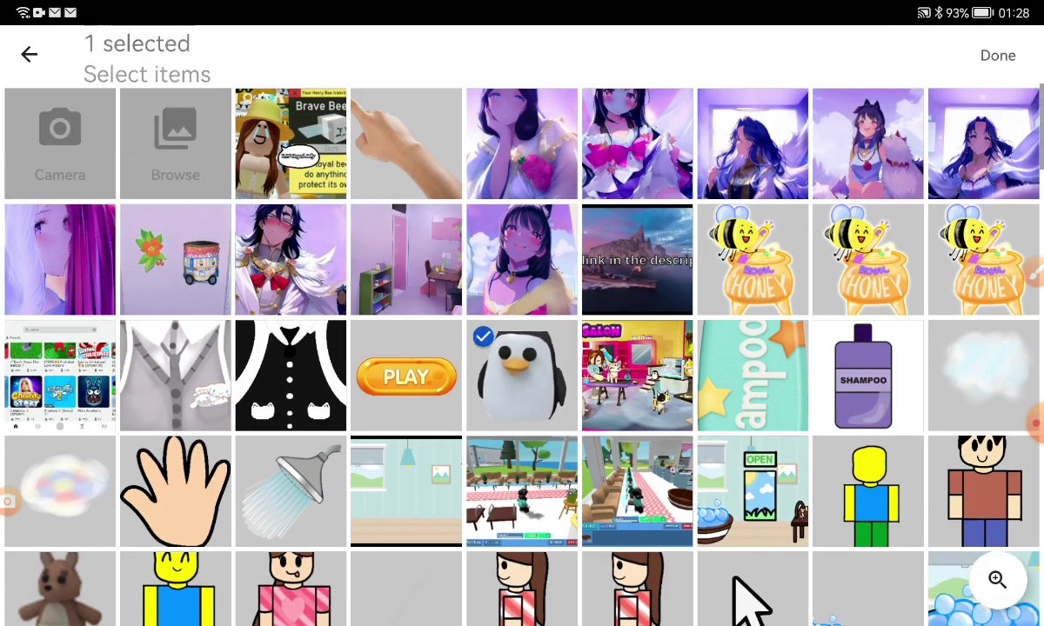
left_click(998, 54)
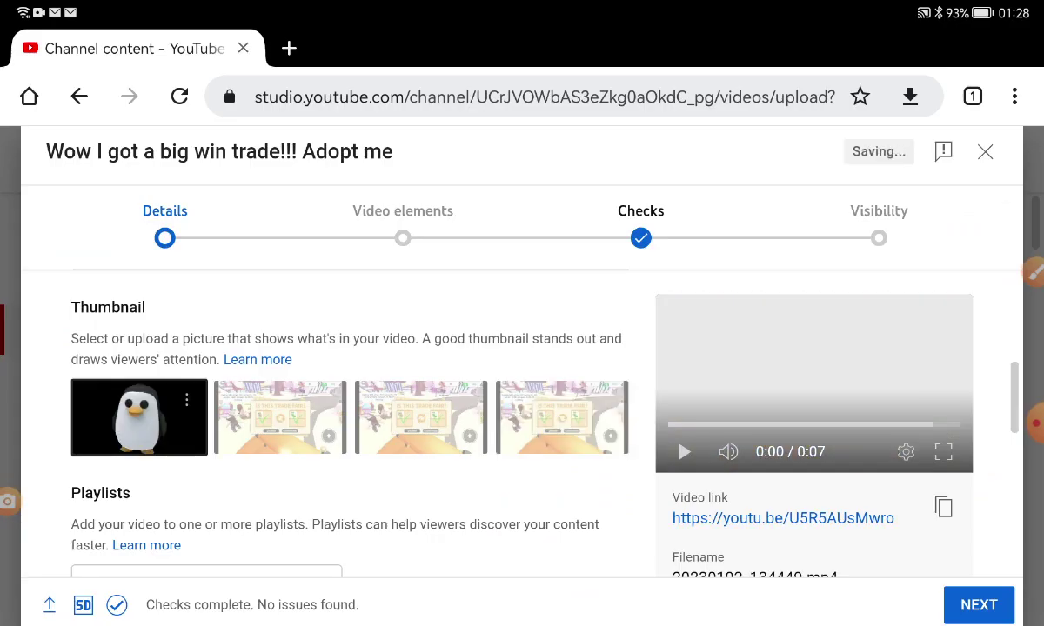
Step: Scroll to the Audience section and circle it with a screen annotation
scroll(348, 417, "down", 2)
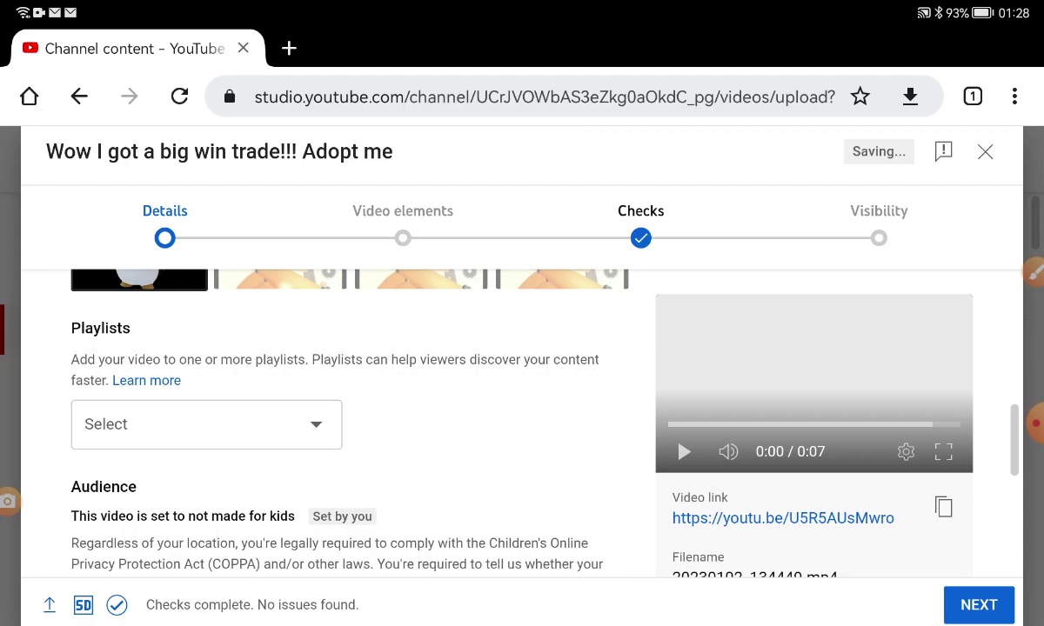
scroll(348, 418, "up", 1)
scroll(347, 417, "down", 2)
scroll(348, 418, "down", 2)
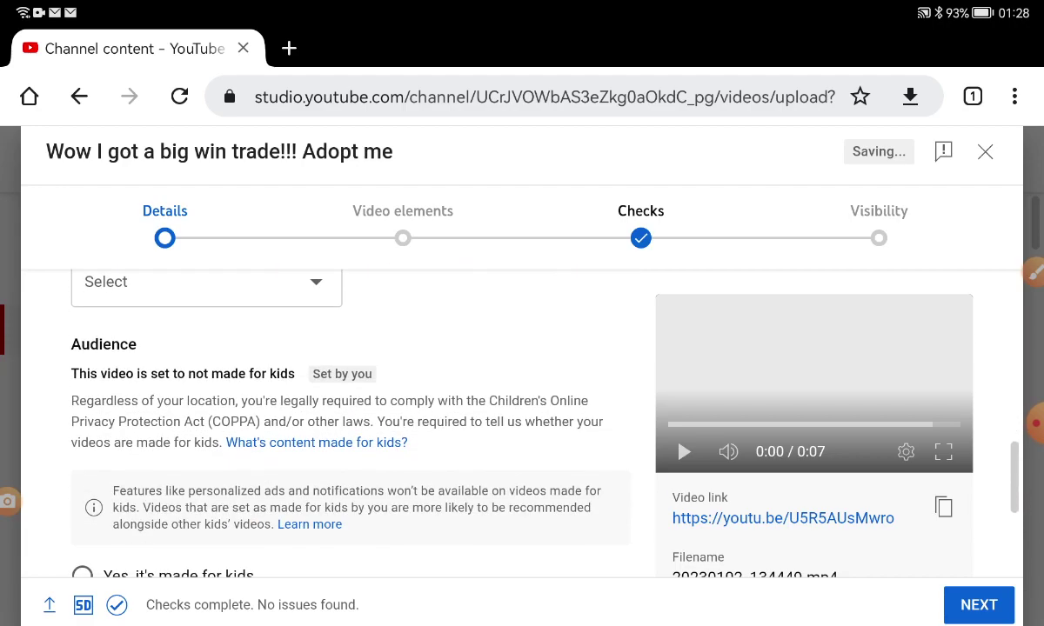
scroll(348, 418, "down", 4)
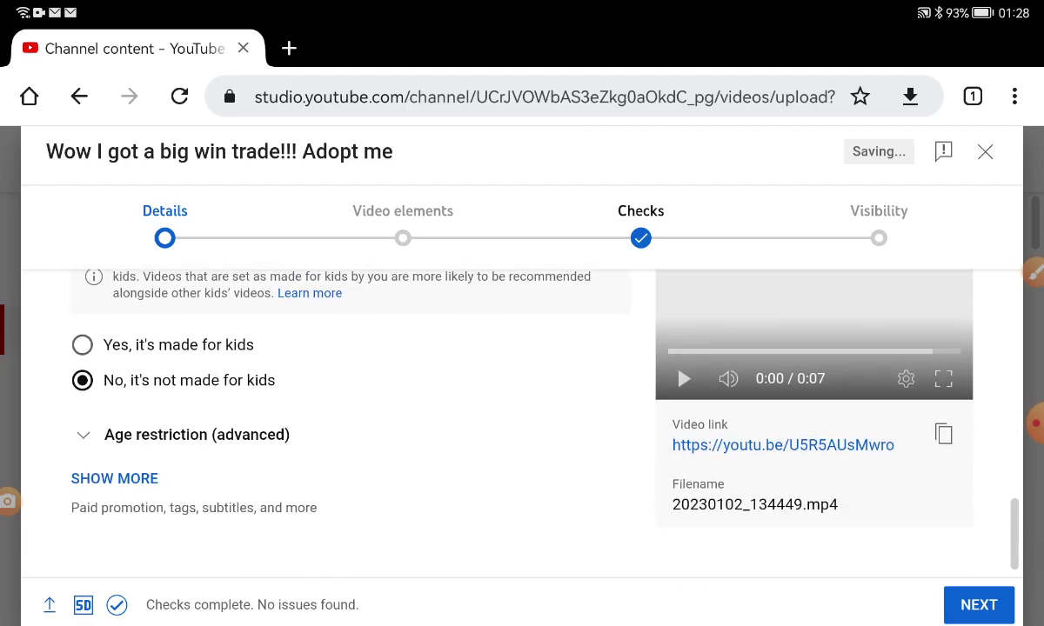
scroll(348, 418, "up", 2)
scroll(348, 417, "up", 1)
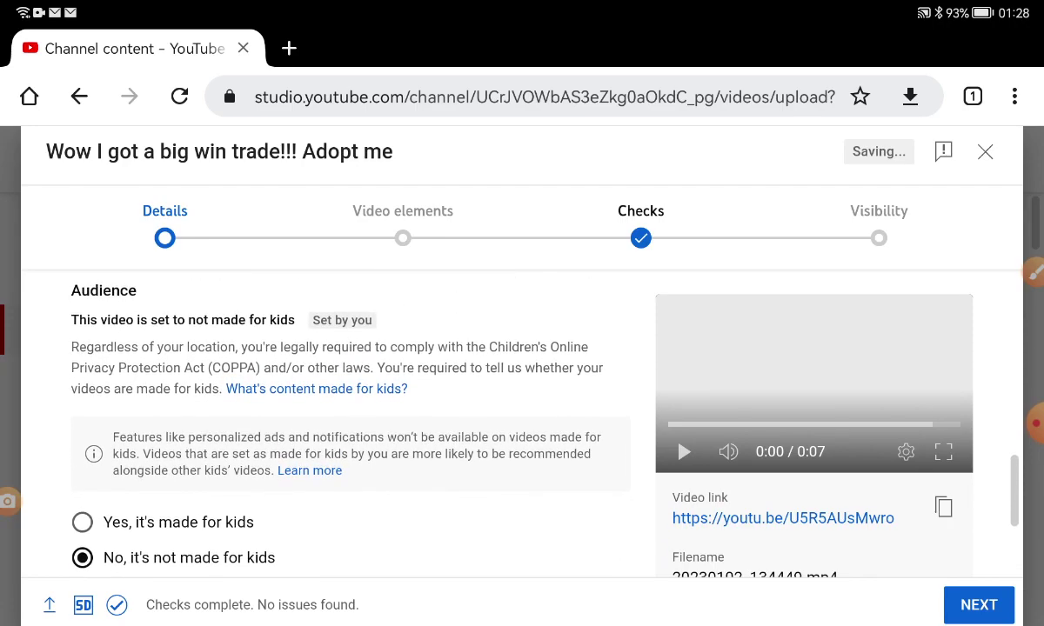
left_click(1034, 272)
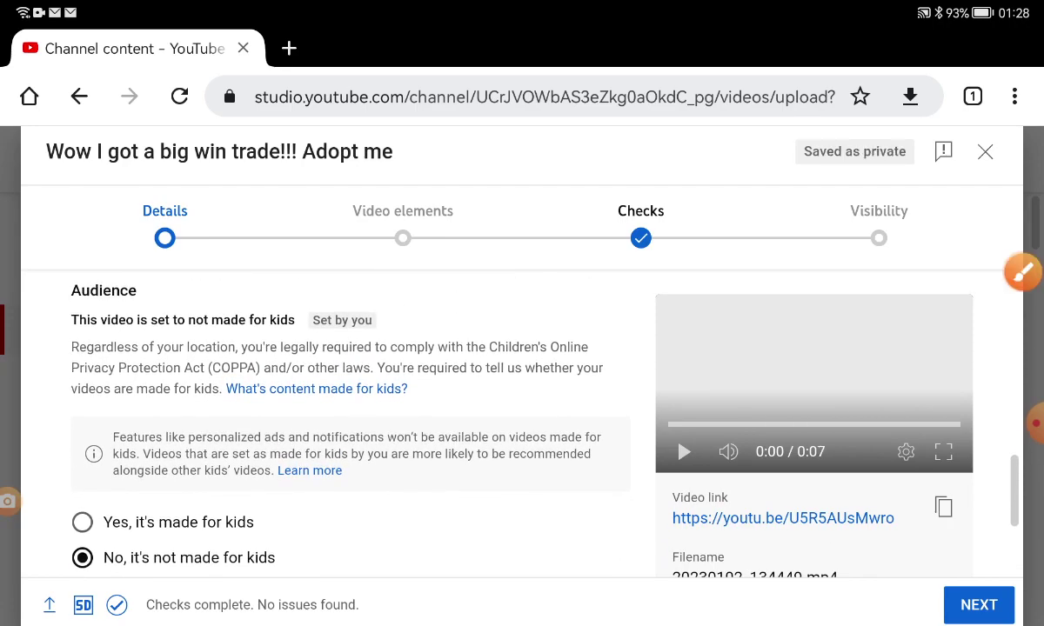
mouse_move(56, 277)
left_mouse_down()
mouse_move(52, 581)
mouse_move(464, 270)
mouse_move(59, 273)
left_mouse_up()
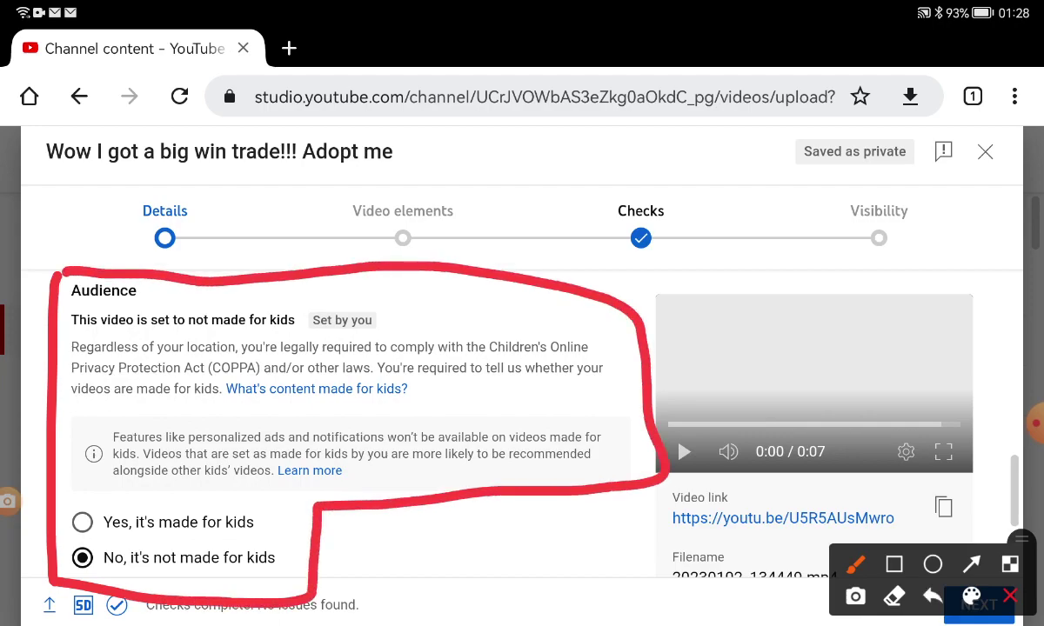
left_click(1009, 595)
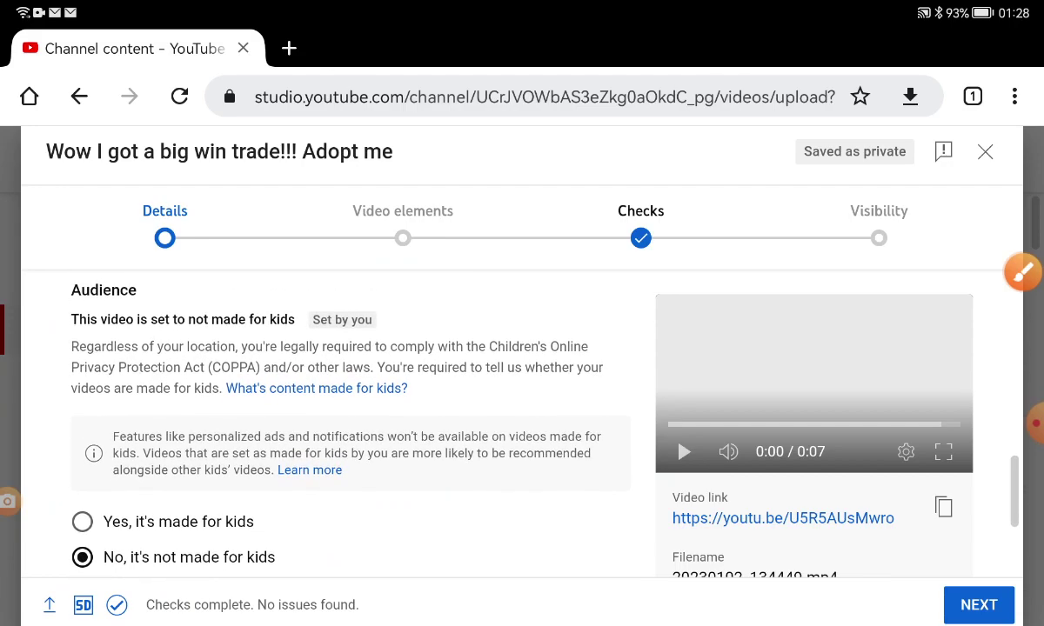
Step: Toggle the made-for-kids options, finishing on 'No, it's not made for kids'
left_click(82, 521)
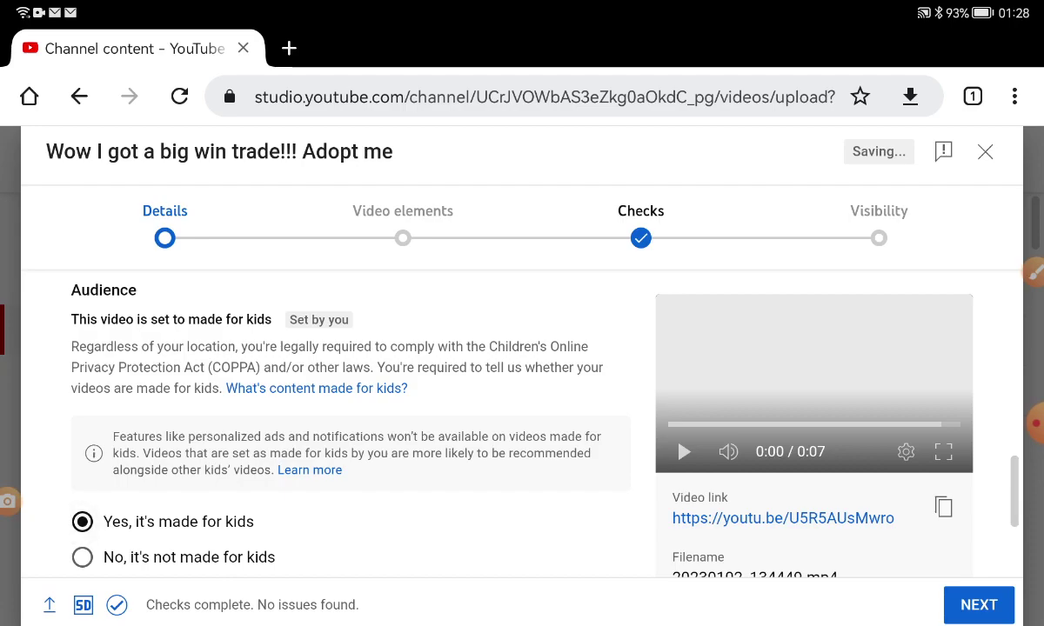
left_click(82, 556)
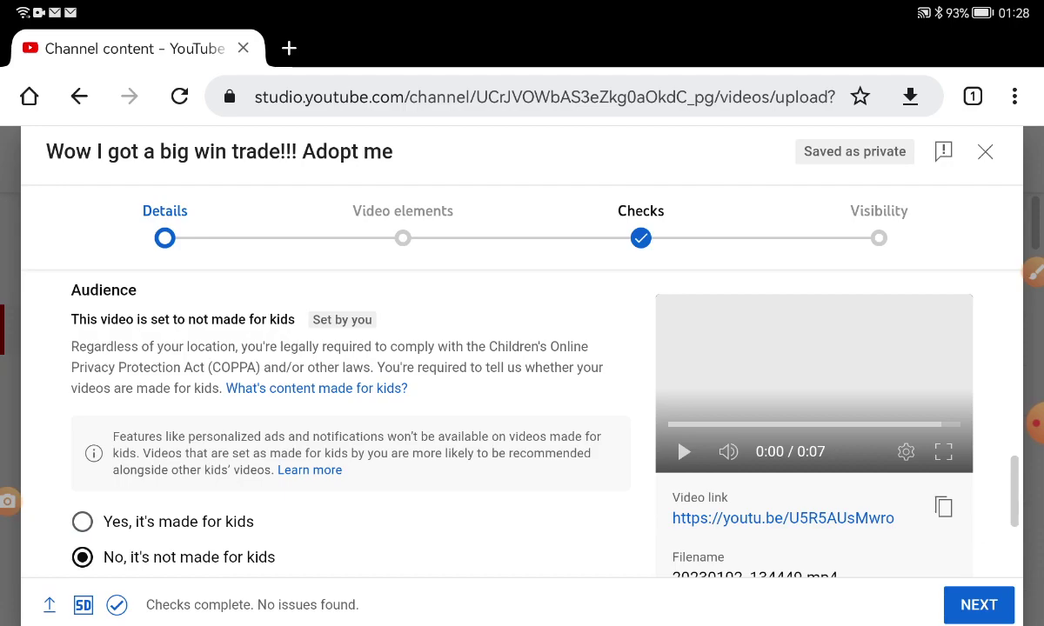
left_click(81, 521)
left_click(81, 557)
left_click(81, 521)
left_click(82, 557)
left_click(82, 522)
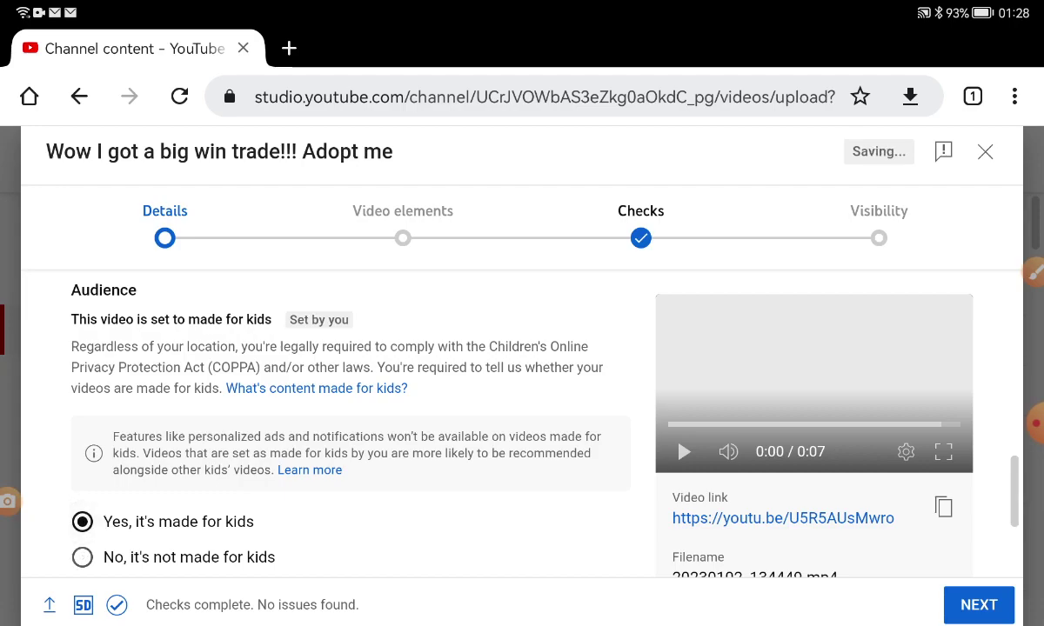
left_click(82, 558)
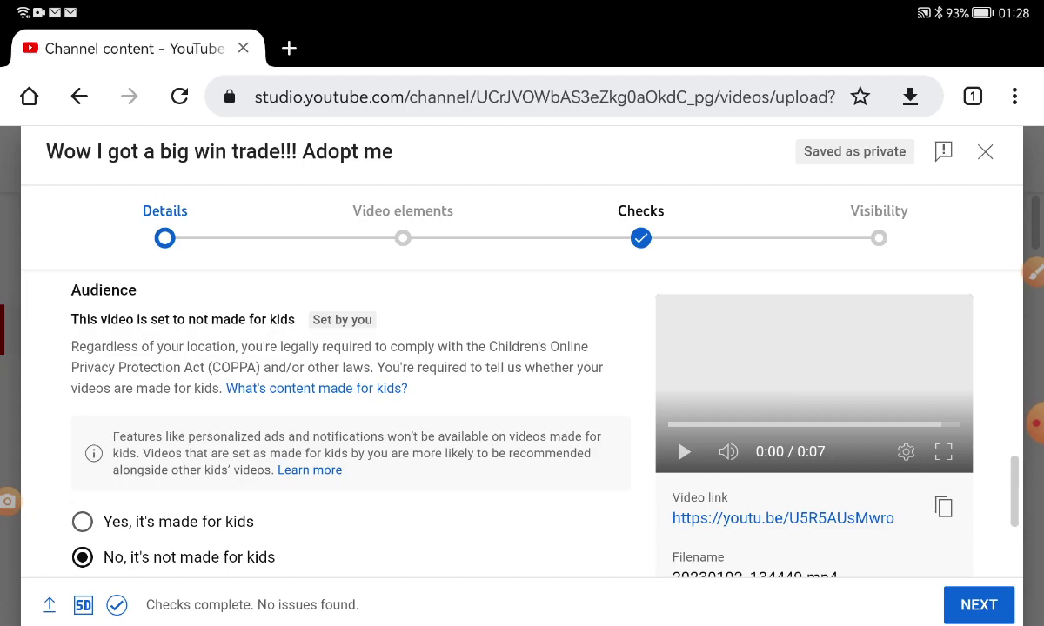
Step: Advance to the Video elements step and review its options
left_click(978, 605)
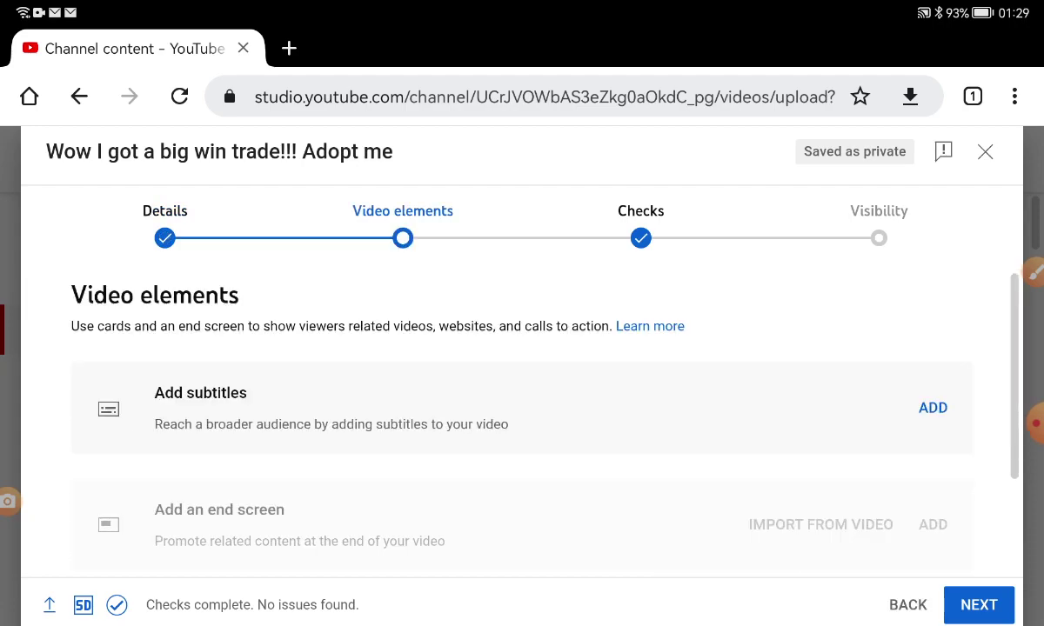
scroll(522, 417, "down", 2)
scroll(522, 418, "up", 1)
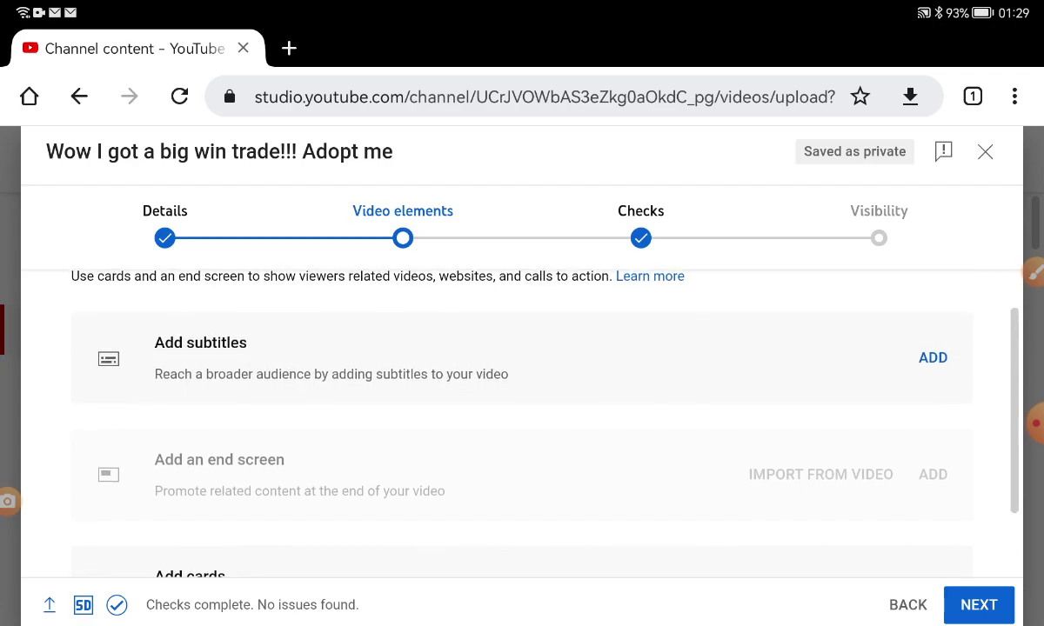
scroll(522, 418, "down", 2)
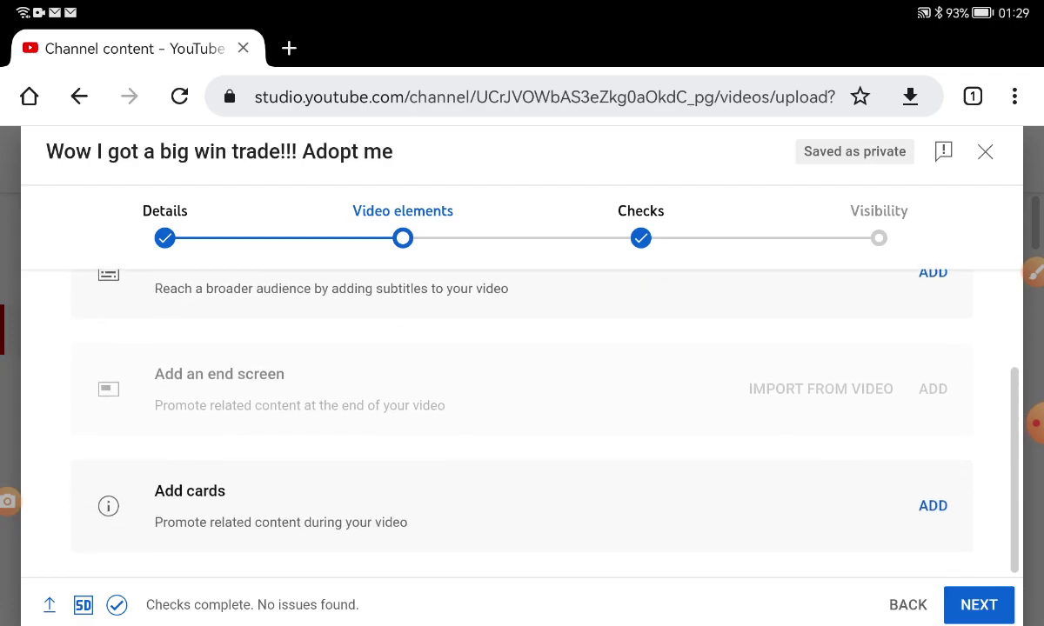
scroll(522, 418, "up", 1)
scroll(522, 418, "up", 1)
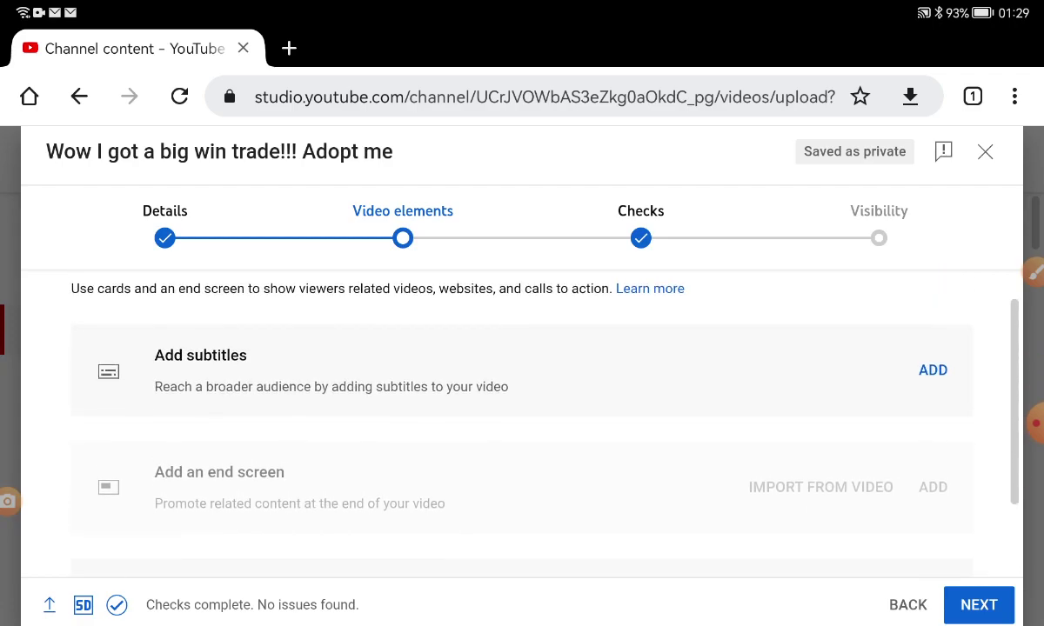
Step: Start typing subtitles manually, then close the editor and discard them
left_click(933, 370)
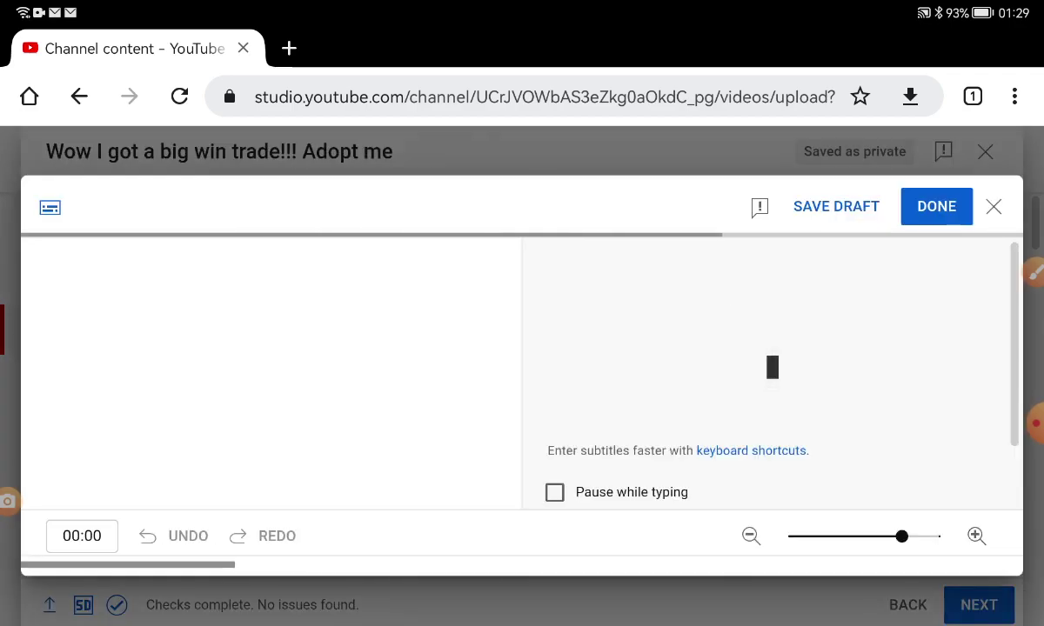
scroll(261, 390, "down", 1)
scroll(261, 389, "up", 1)
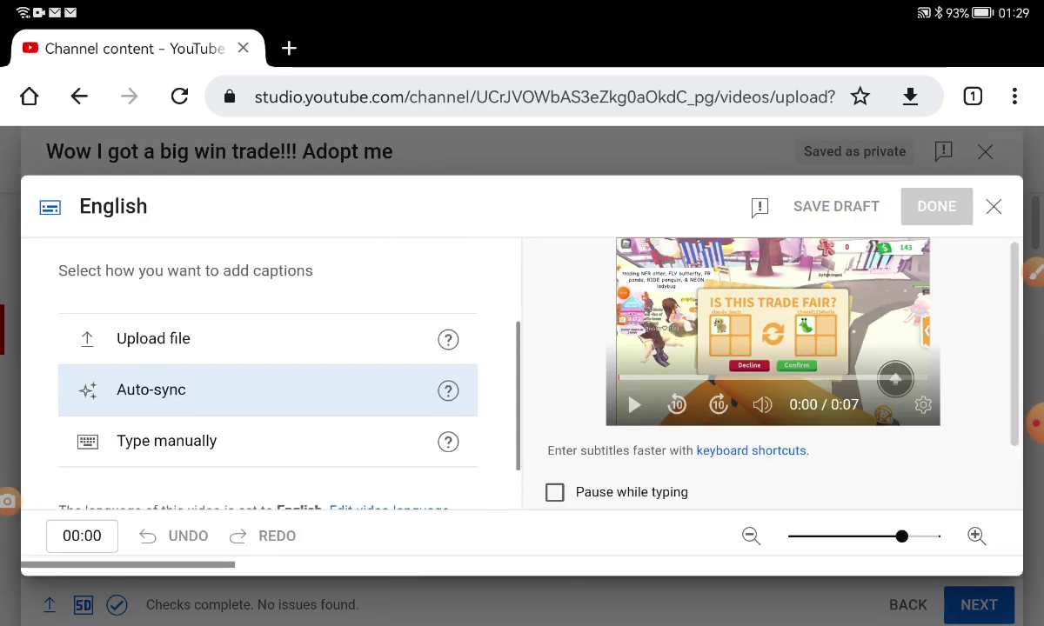
left_click(167, 441)
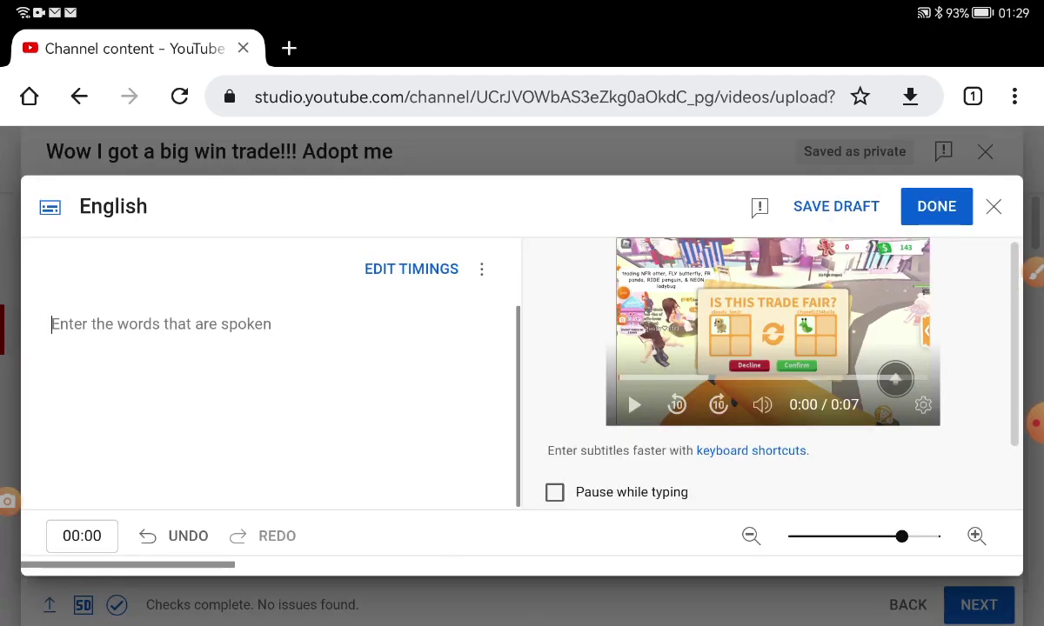
left_click(993, 206)
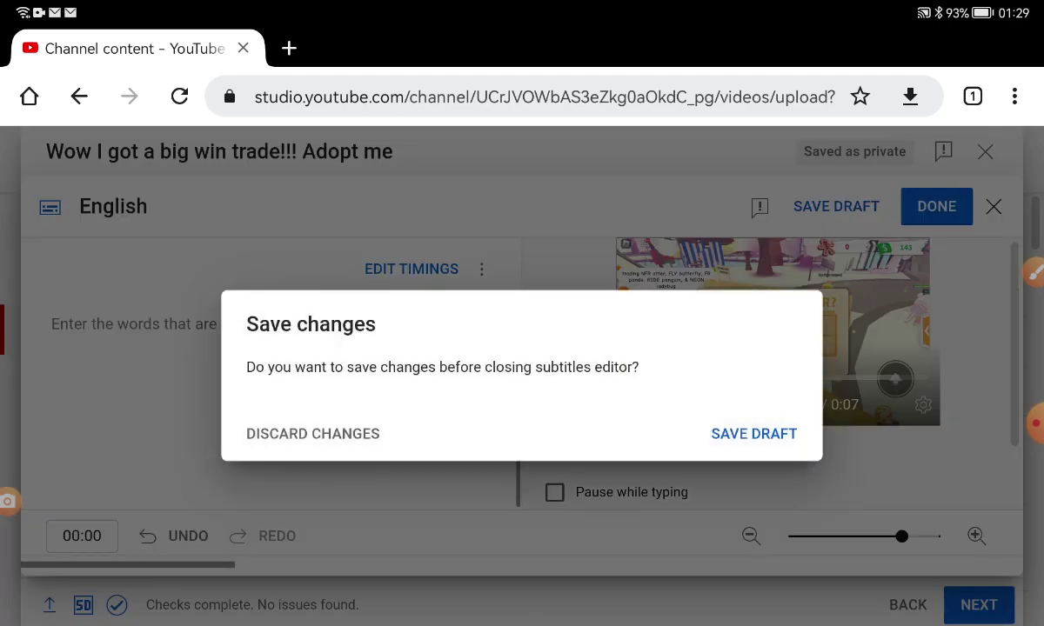
left_click(312, 433)
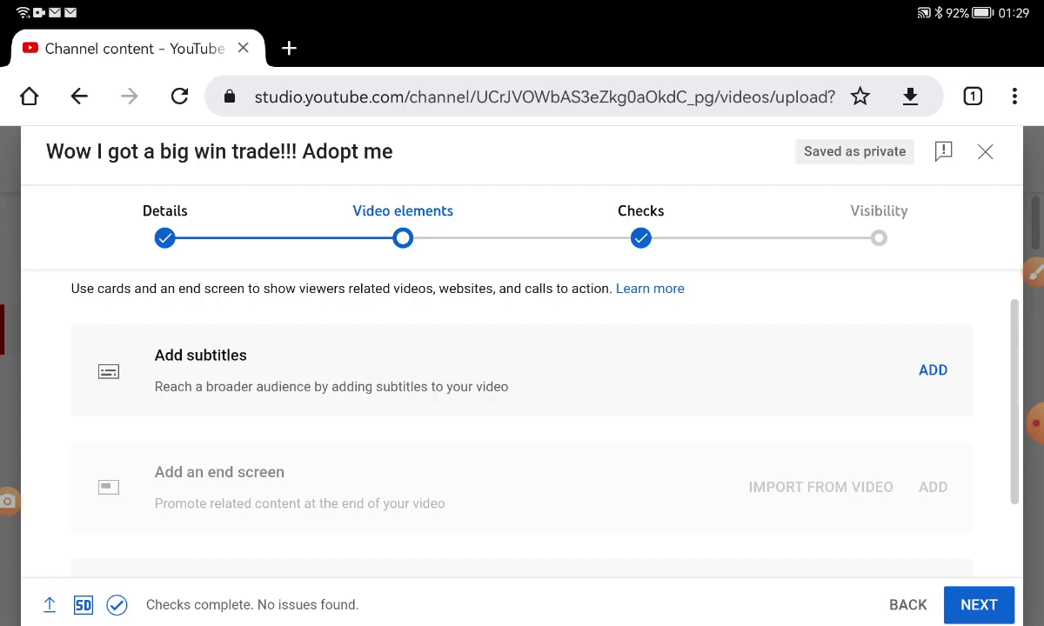
Step: Advance from Video elements to the Checks step
left_click(979, 604)
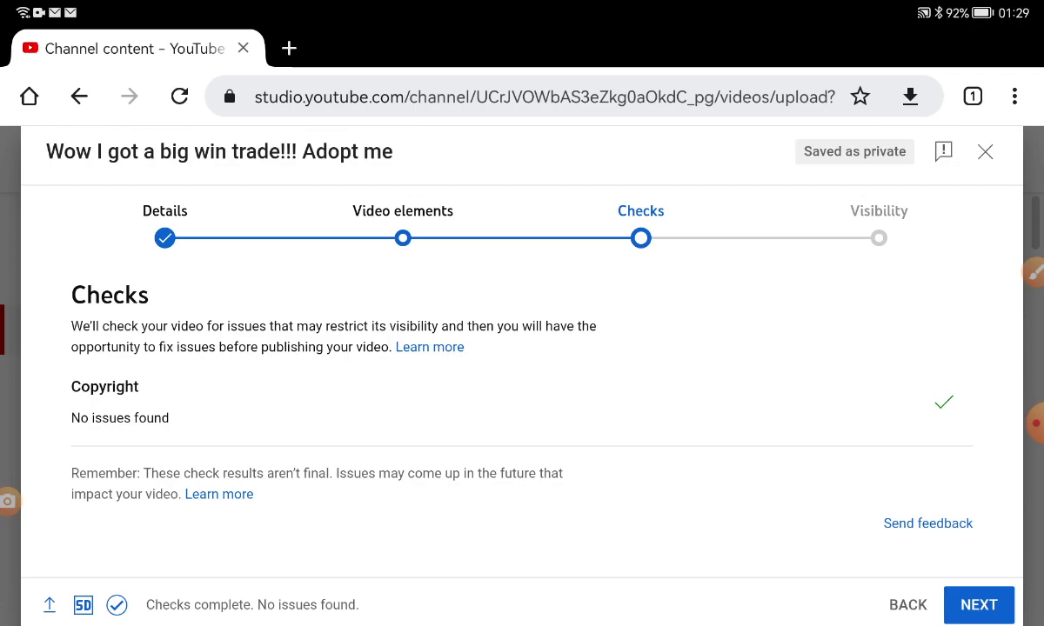
Step: Continue to the Visibility step and review its options
left_click(979, 604)
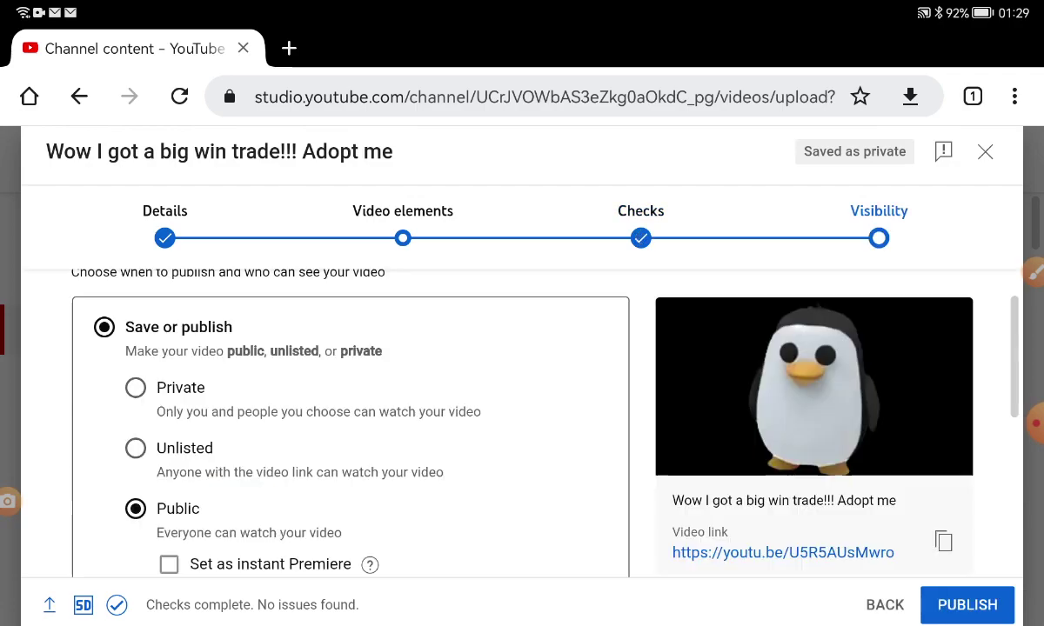
scroll(487, 409, "up", 1)
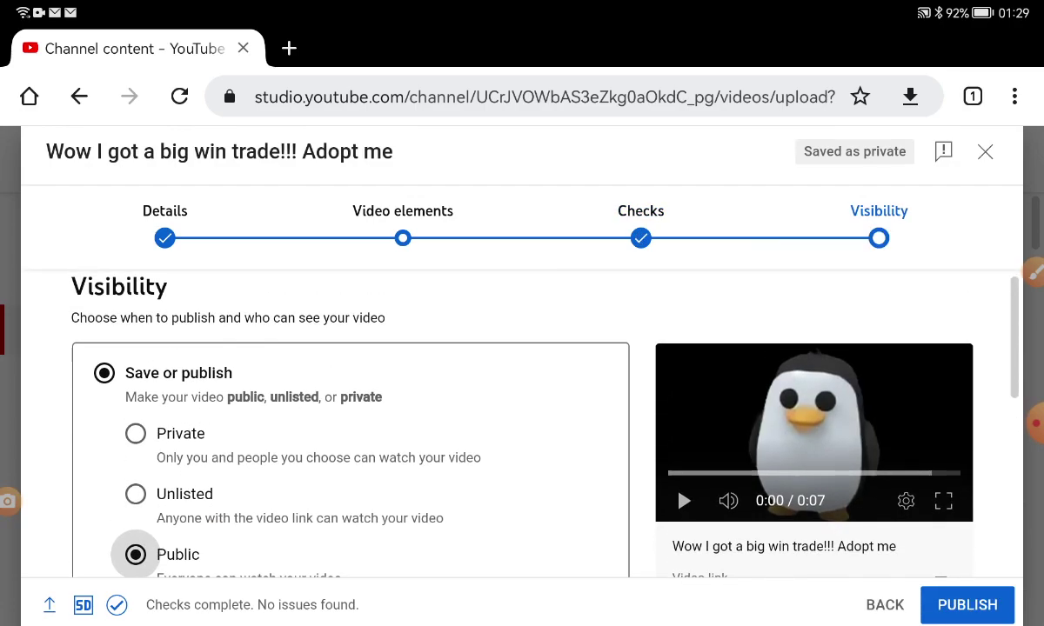
scroll(522, 417, "down", 1)
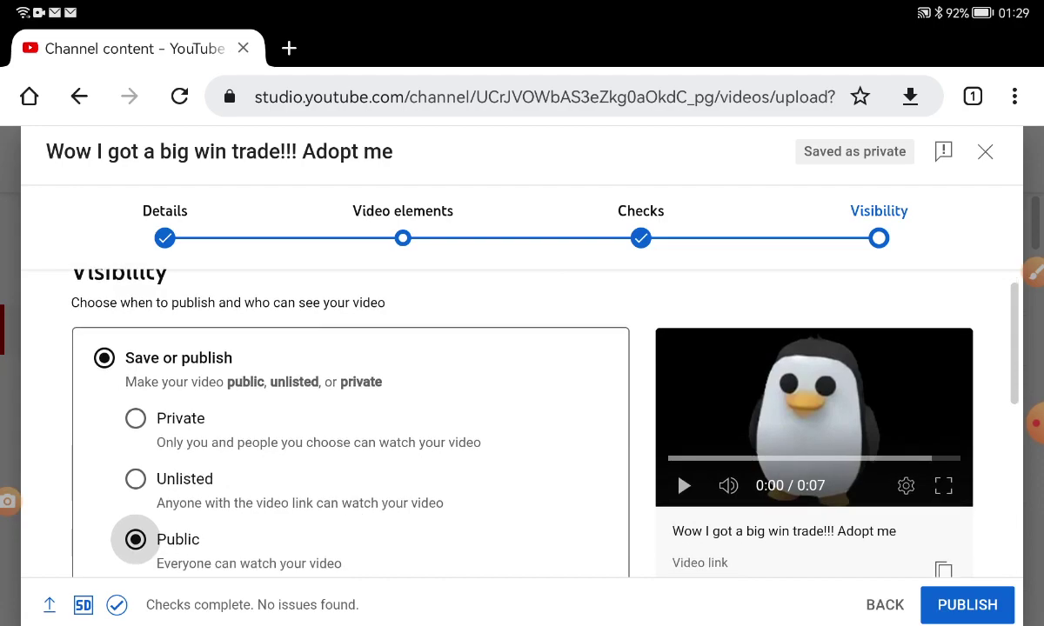
scroll(487, 417, "down", 2)
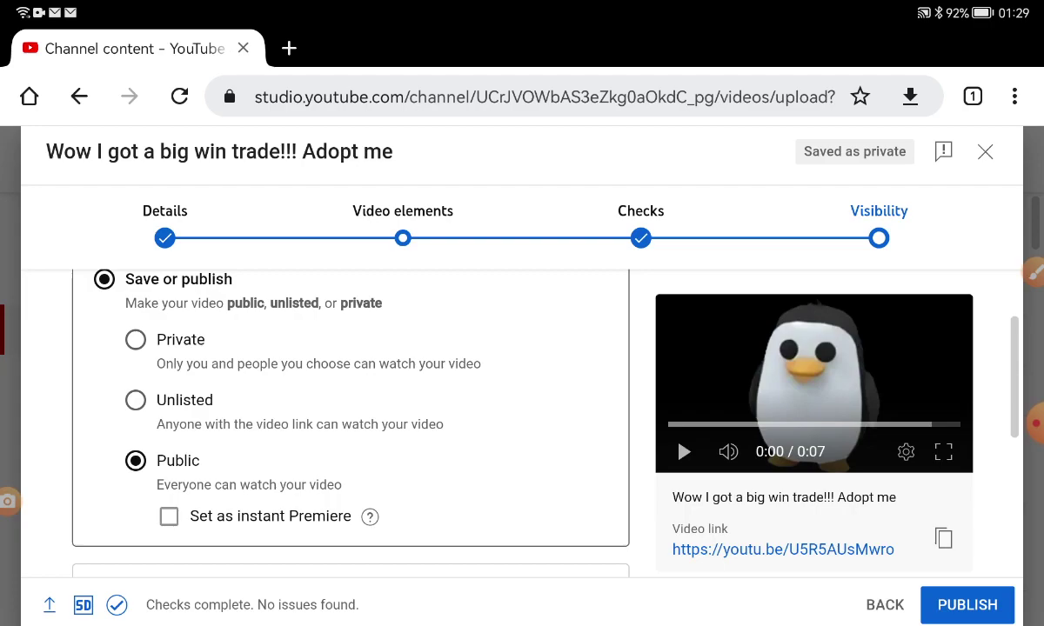
Step: Set visibility to Unlisted after briefly opening and closing the private-sharing dialog
left_click(134, 339)
left_click(253, 393)
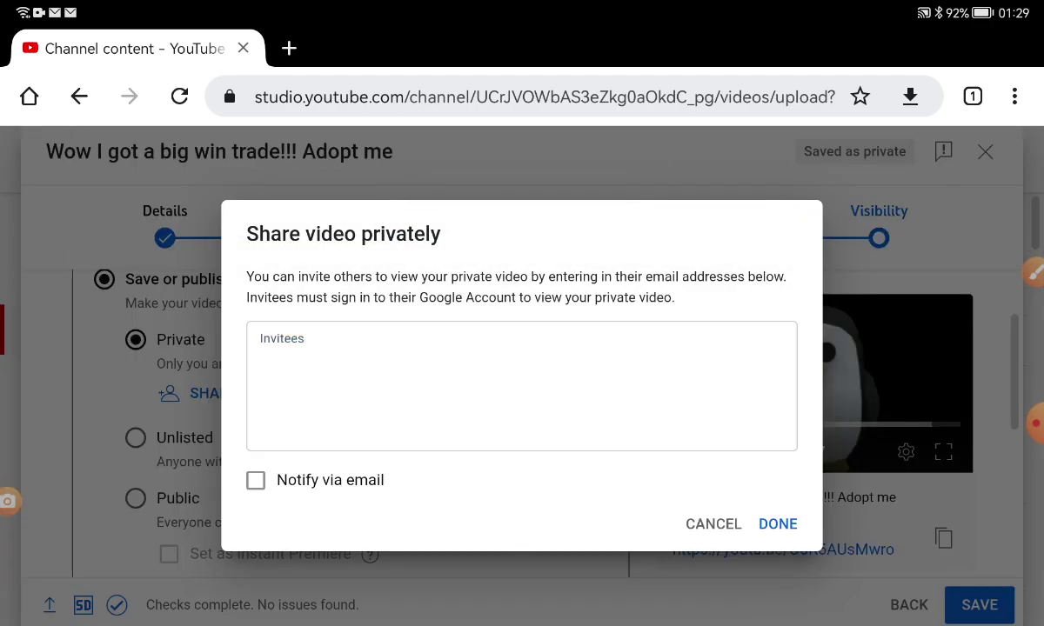
left_click(713, 524)
left_click(135, 400)
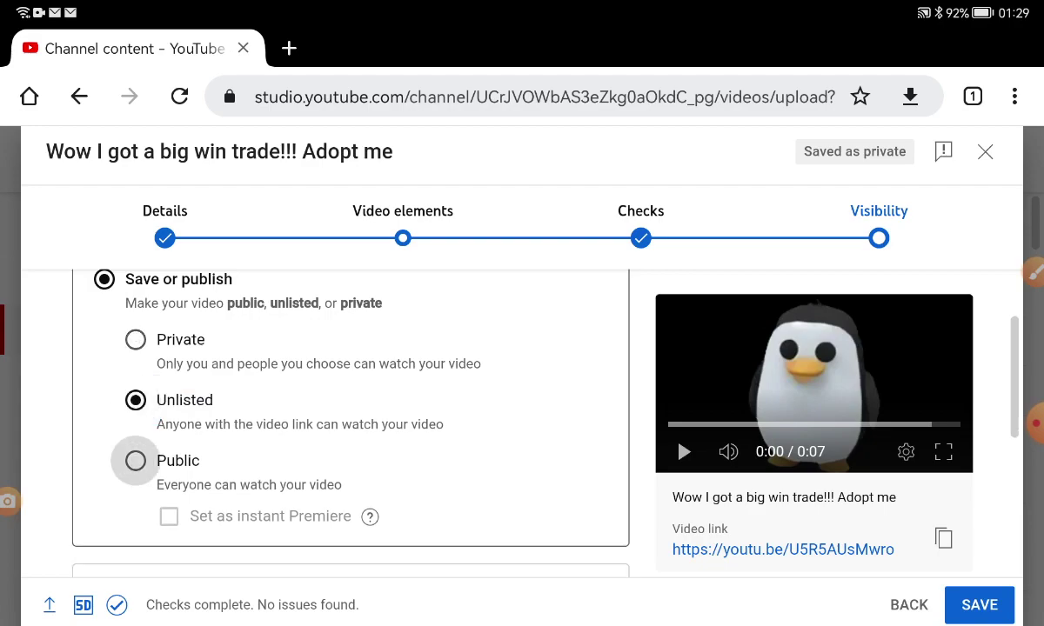
left_click(135, 400)
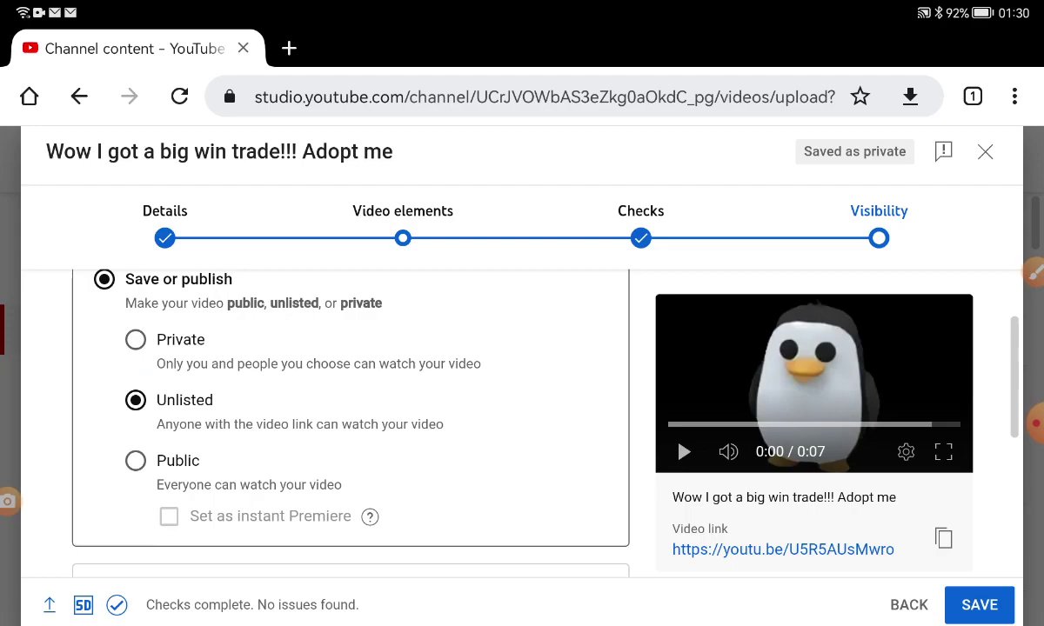
Step: Set the video's visibility to Public and view the instant Premiere help
left_click(135, 461)
scroll(348, 409, "down", 2)
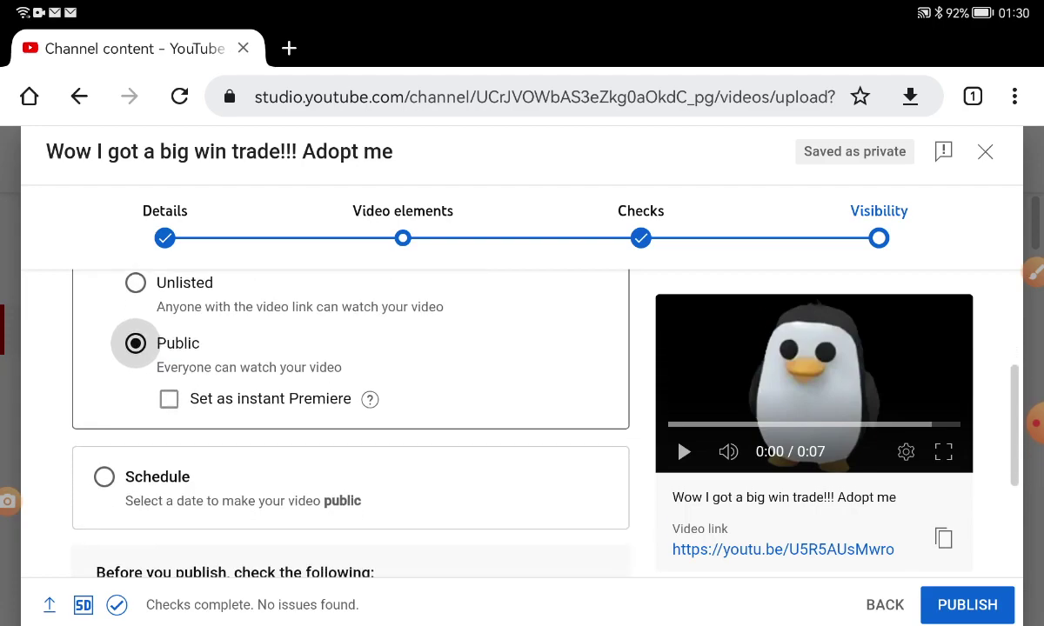
left_click(370, 361)
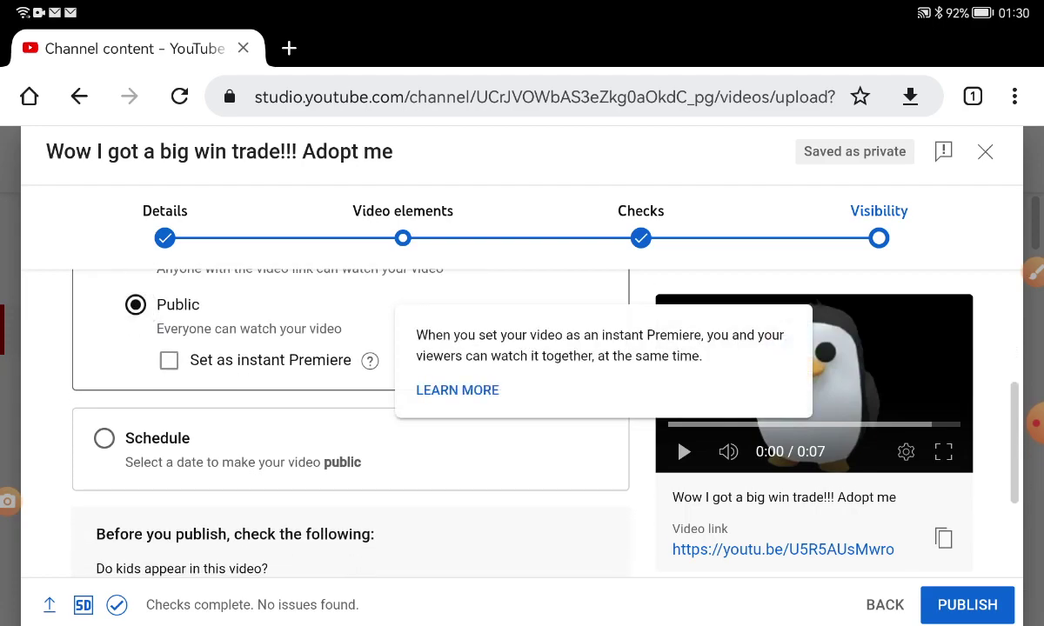
scroll(348, 409, "up", 1)
scroll(634, 409, "down", 1)
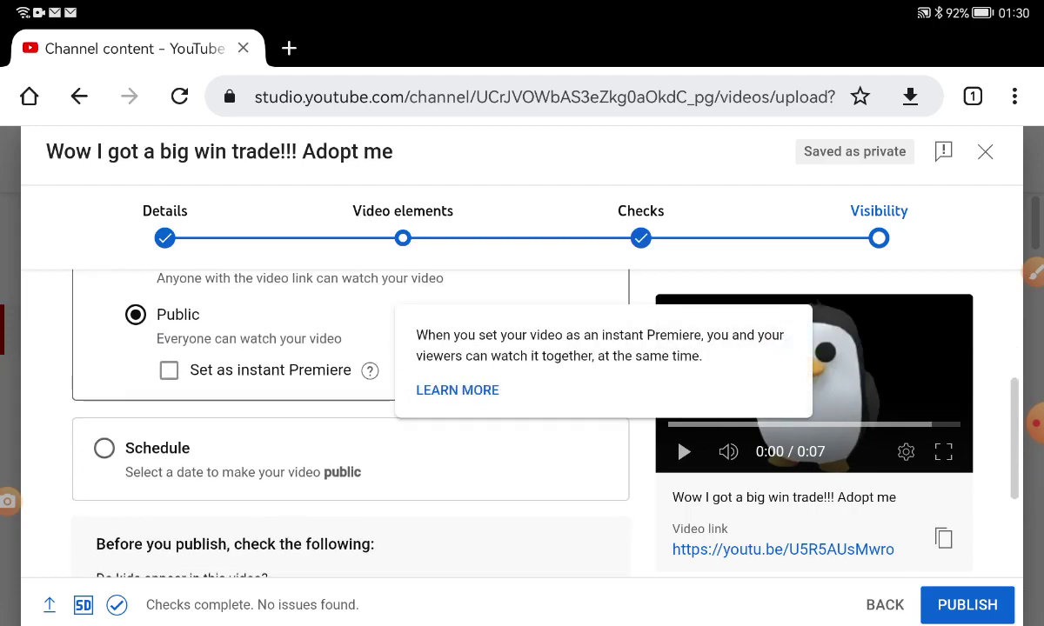
scroll(348, 408, "down", 1)
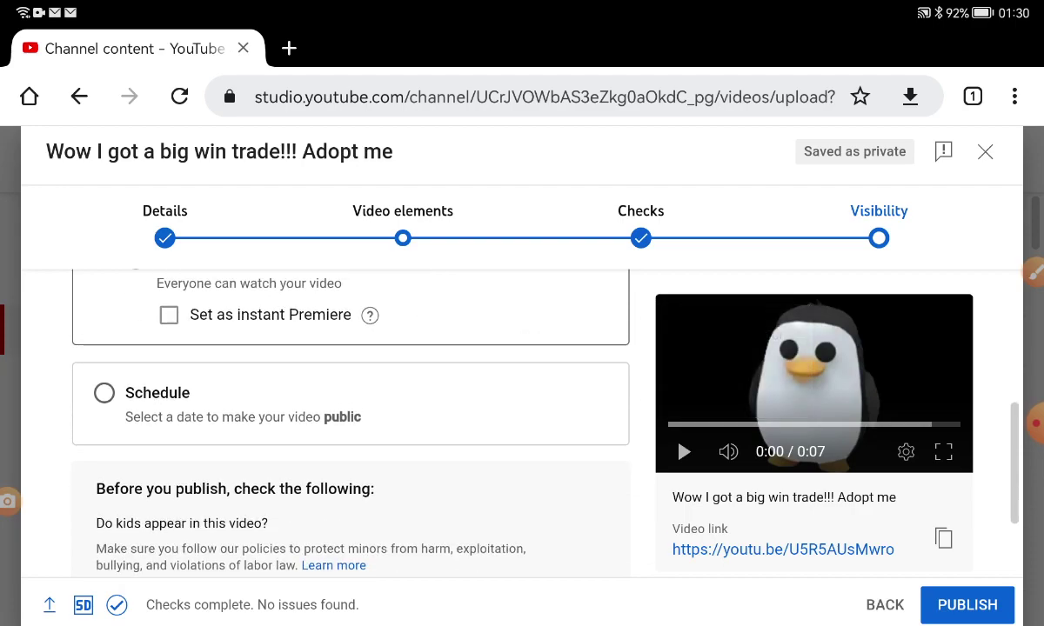
Step: Switch the visibility option to Schedule for a later release
left_click(103, 390)
scroll(348, 408, "up", 1)
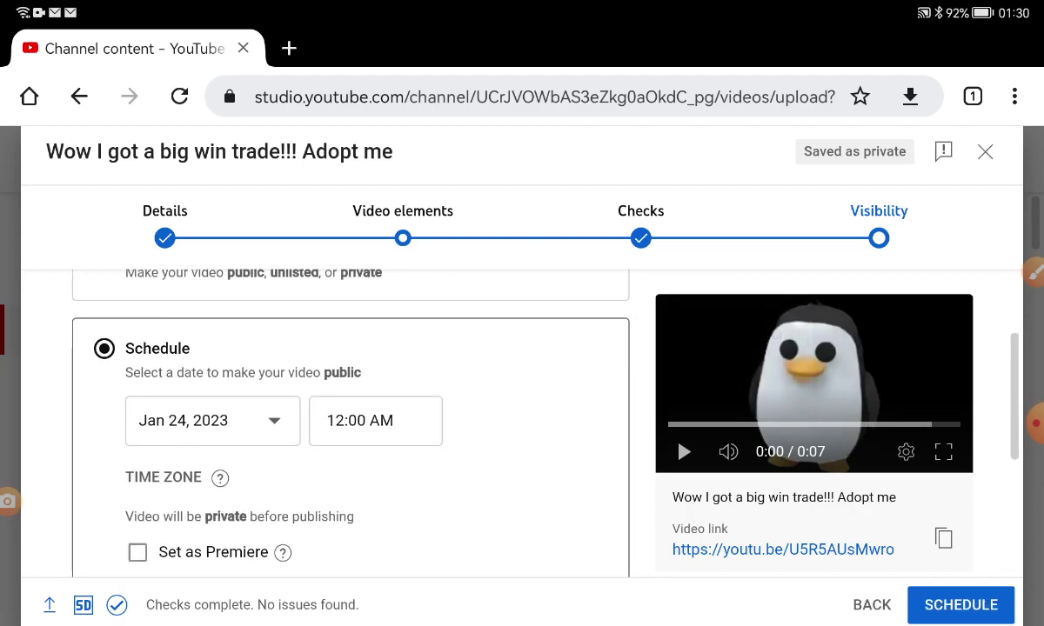
scroll(348, 409, "up", 2)
scroll(348, 409, "up", 2)
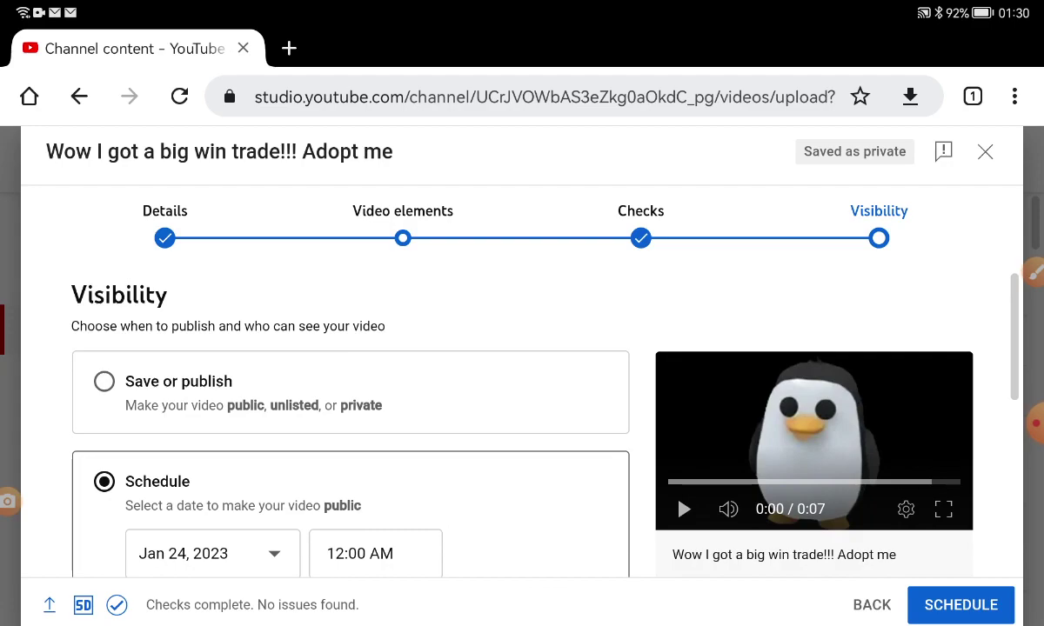
scroll(348, 409, "down", 3)
scroll(214, 438, "down", 2)
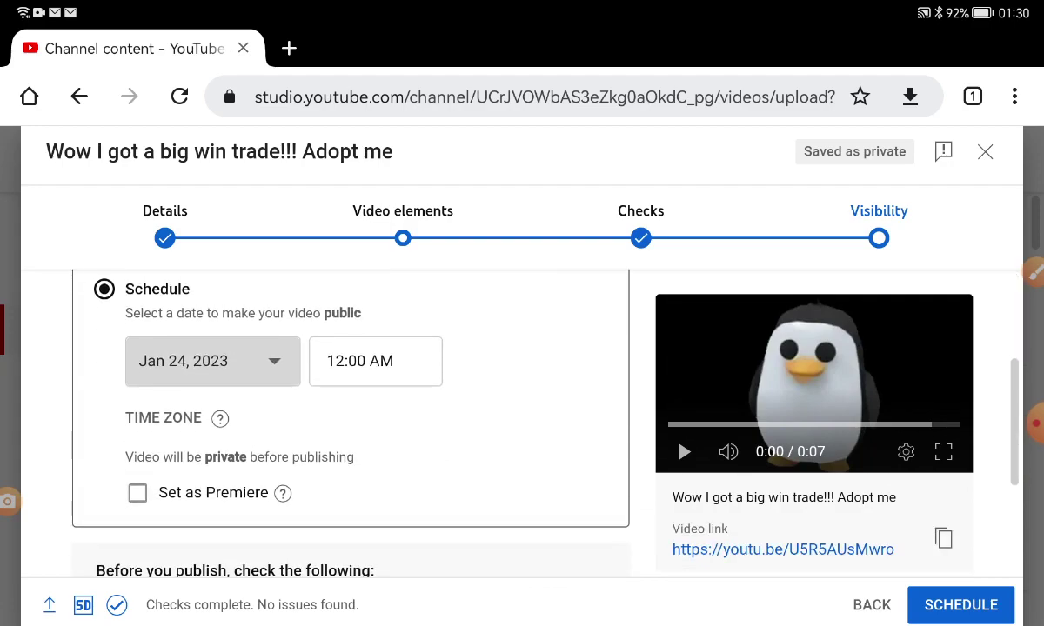
Step: Check the publish-date calendar twice, leaving the date at Jan 24
left_click(200, 371)
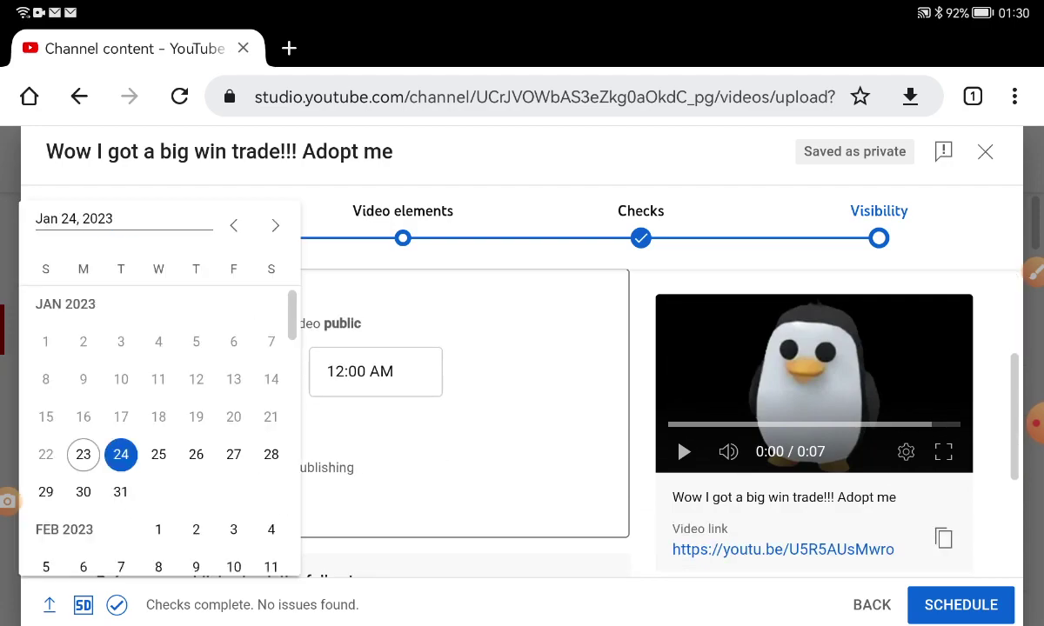
left_click(121, 454)
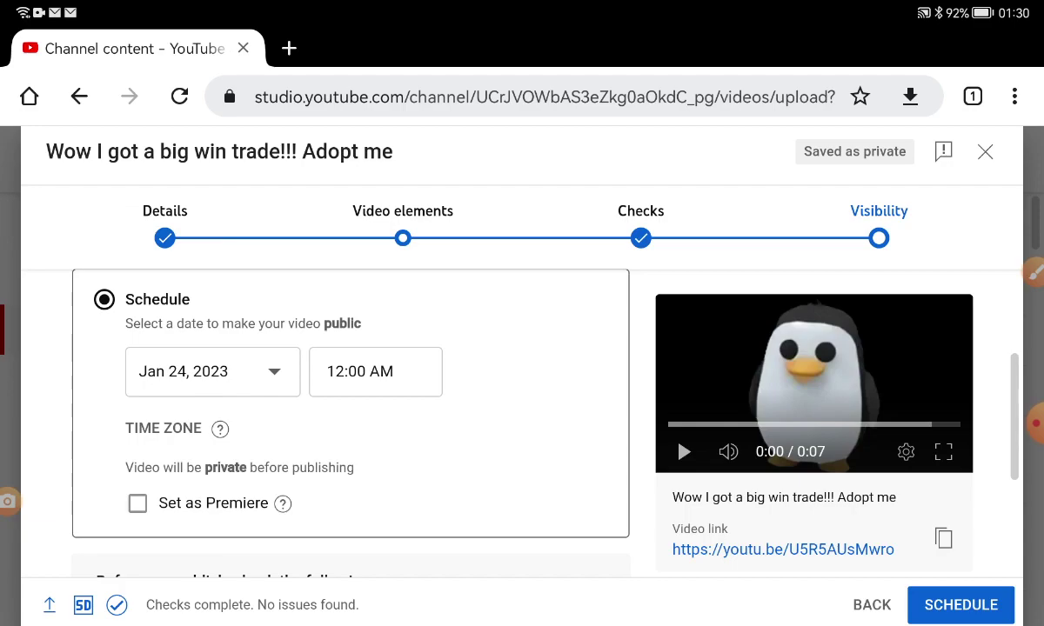
left_click(200, 372)
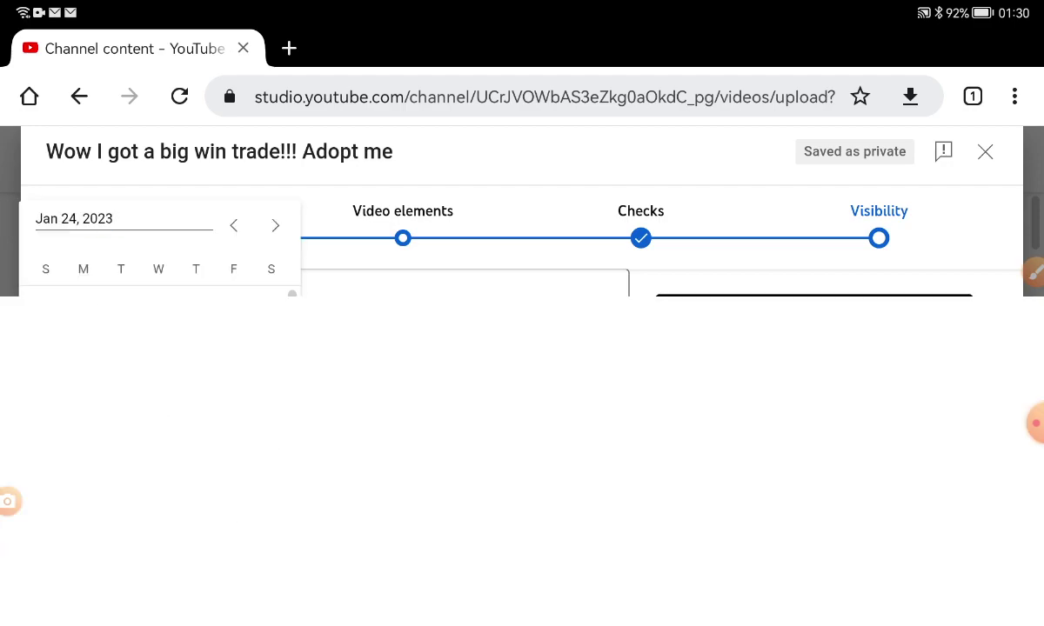
left_click(121, 454)
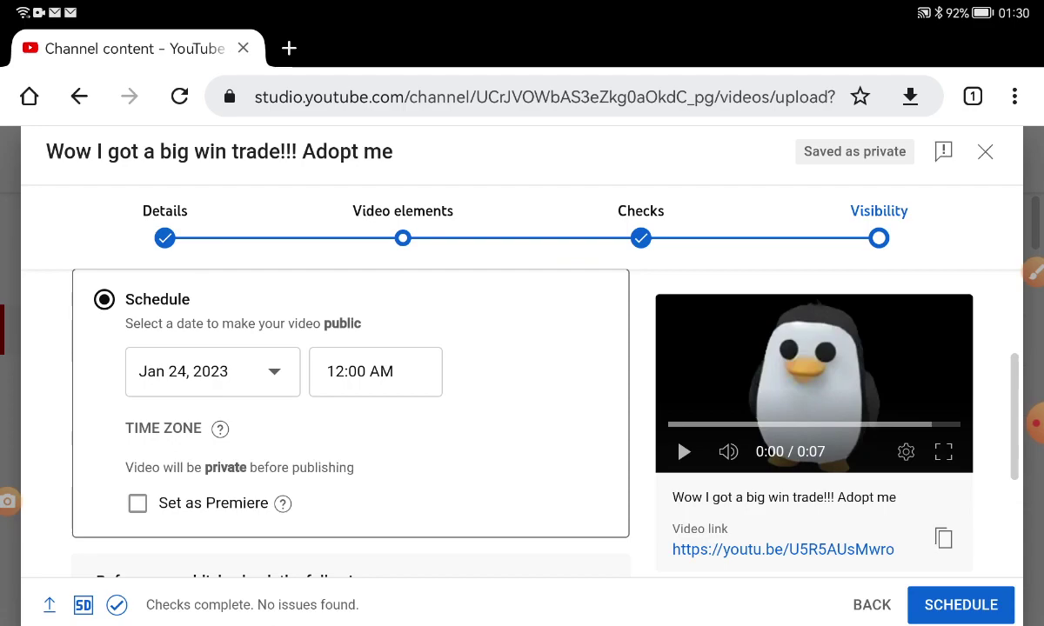
scroll(348, 400, "up", 3)
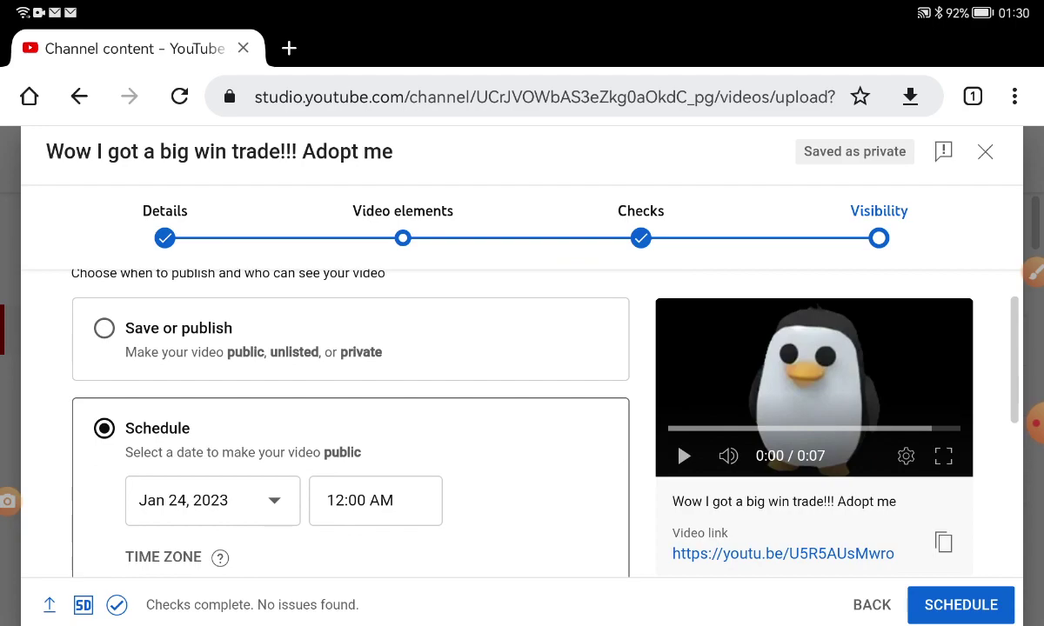
scroll(634, 413, "down", 1)
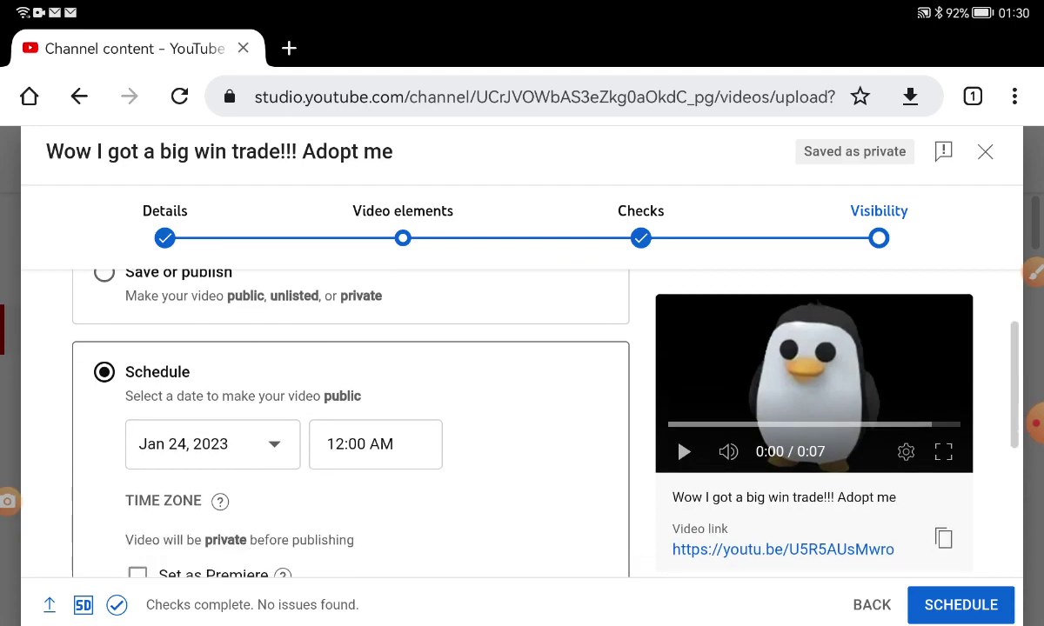
Step: Set the scheduled publish date to Feb 2, 2023, keeping the time at 12:00 AM
left_click(213, 445)
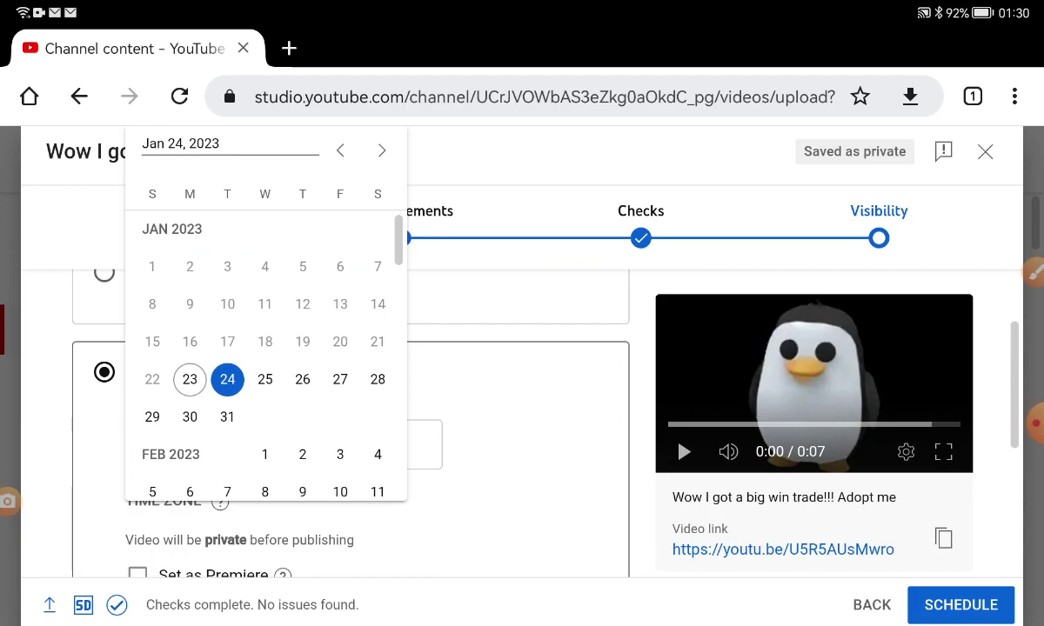
scroll(265, 357, "down", 1)
scroll(265, 356, "down", 2)
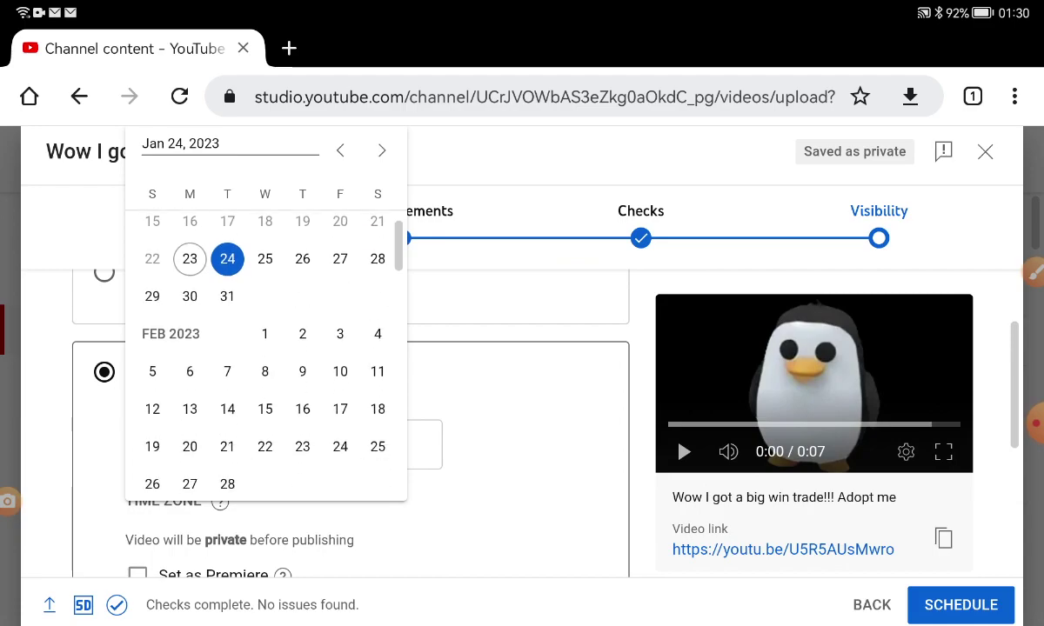
left_click(302, 334)
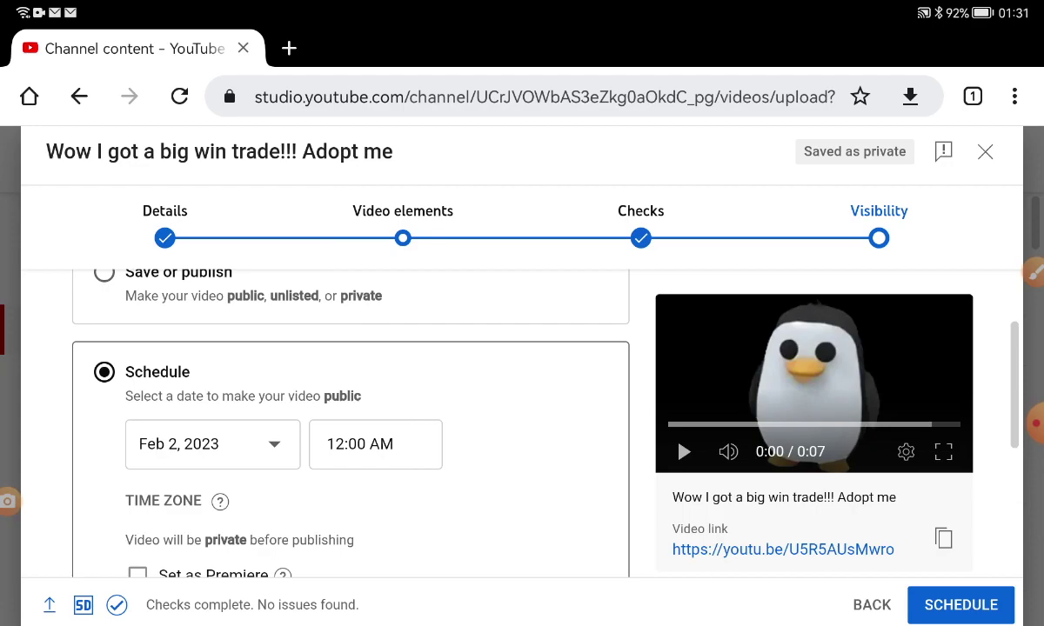
left_click(375, 443)
key("Escape")
scroll(348, 391, "up", 2)
Step: Switch back to Public, publish the Adopt me video, and close the published confirmation
left_click(104, 367)
scroll(347, 418, "down", 5)
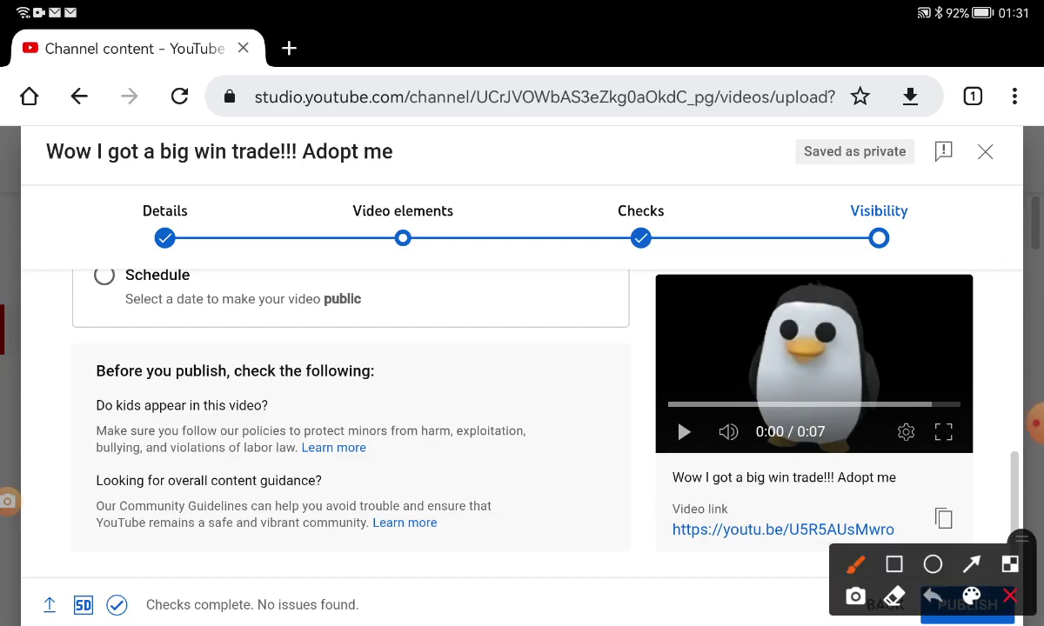
left_click(1009, 596)
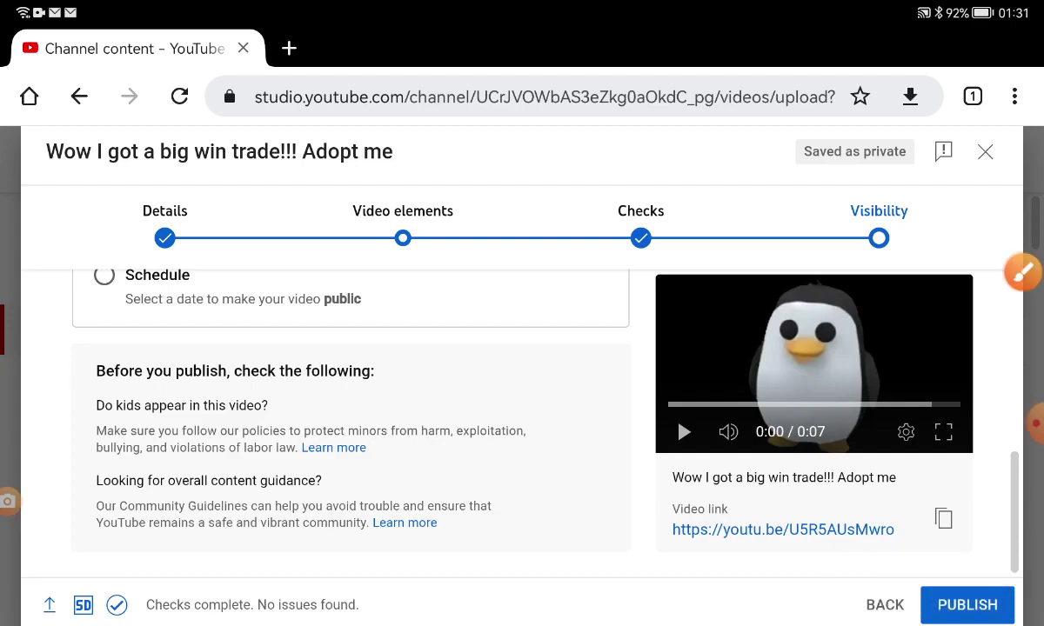
left_click(967, 605)
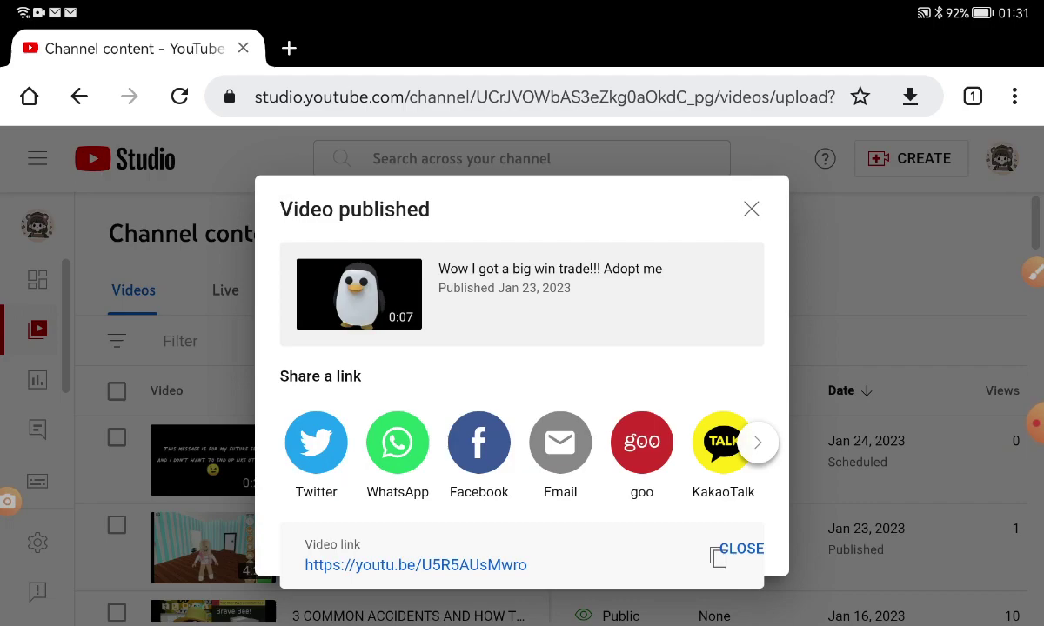
left_click(741, 549)
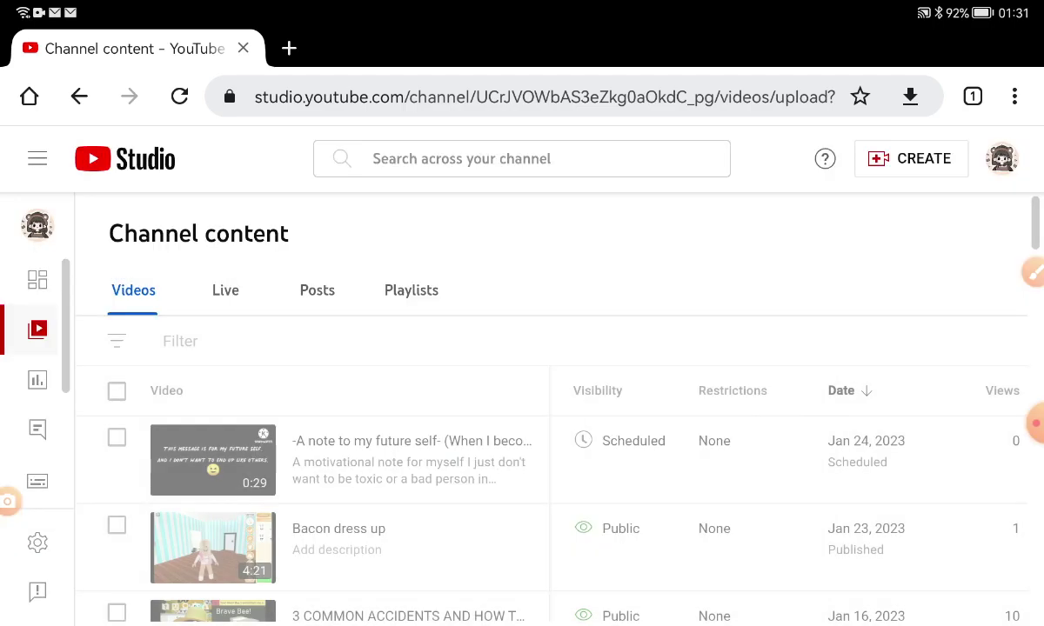
scroll(522, 392, "down", 2)
scroll(522, 469, "down", 1)
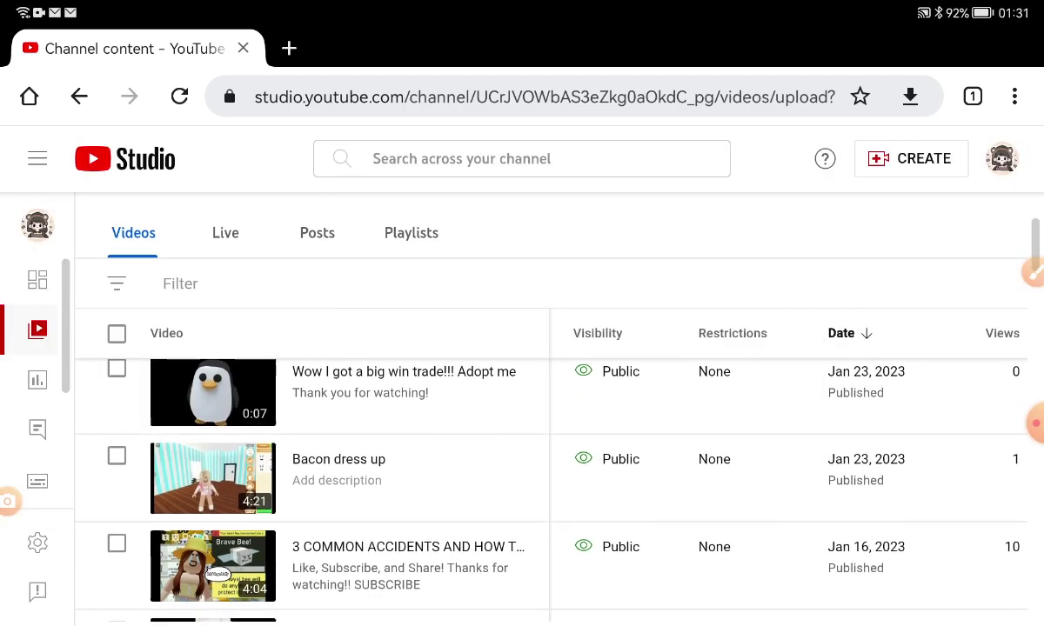
scroll(522, 469, "down", 2)
scroll(522, 470, "up", 3)
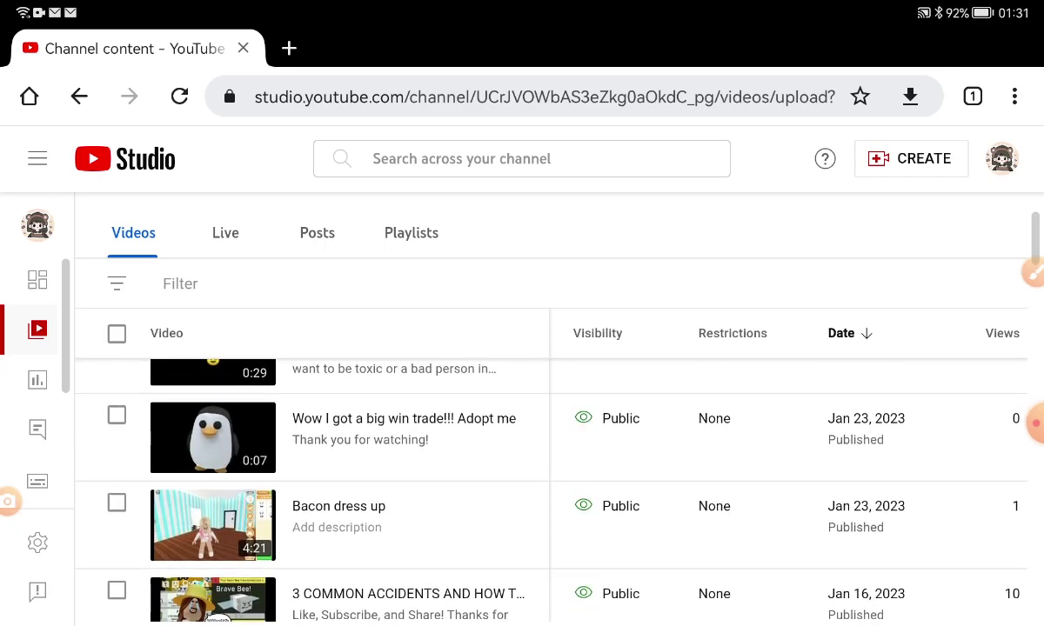
scroll(522, 470, "down", 1)
scroll(522, 470, "up", 1)
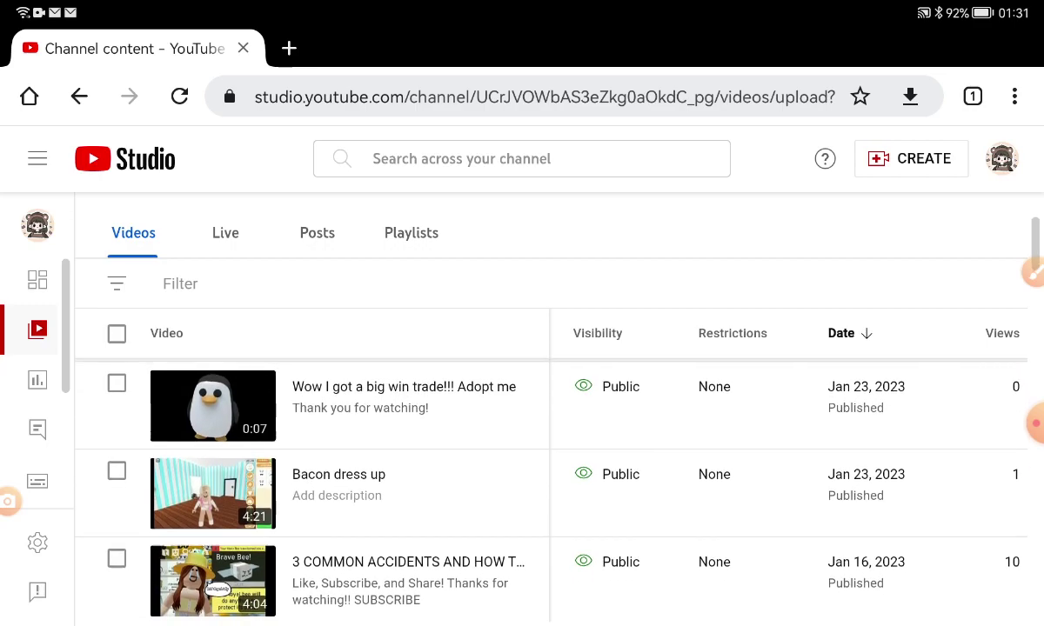
scroll(522, 469, "up", 2)
scroll(522, 469, "up", 1)
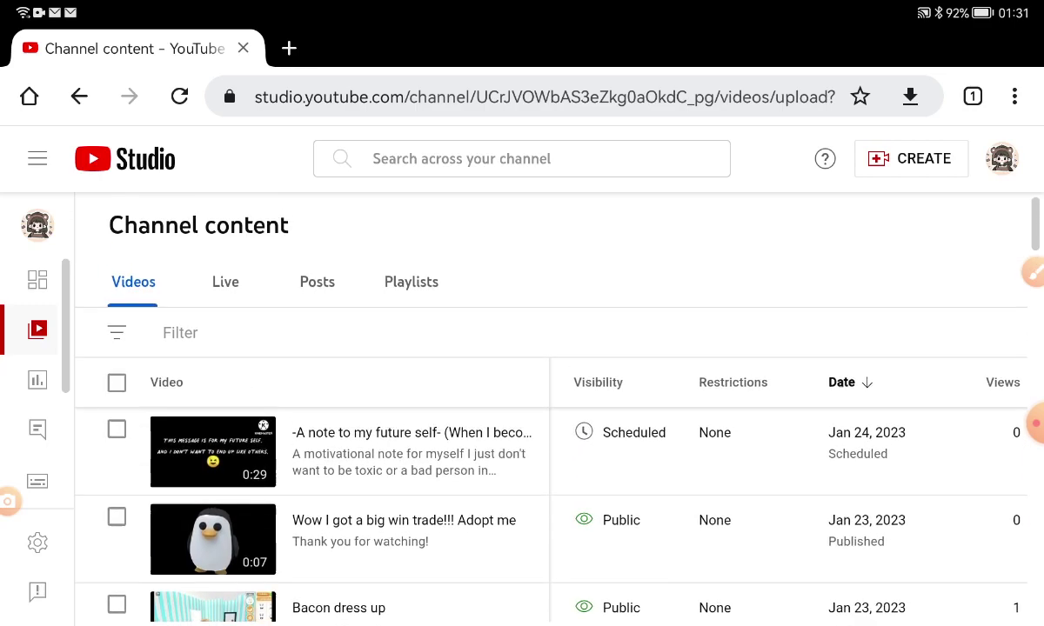
scroll(522, 470, "down", 2)
scroll(522, 469, "down", 1)
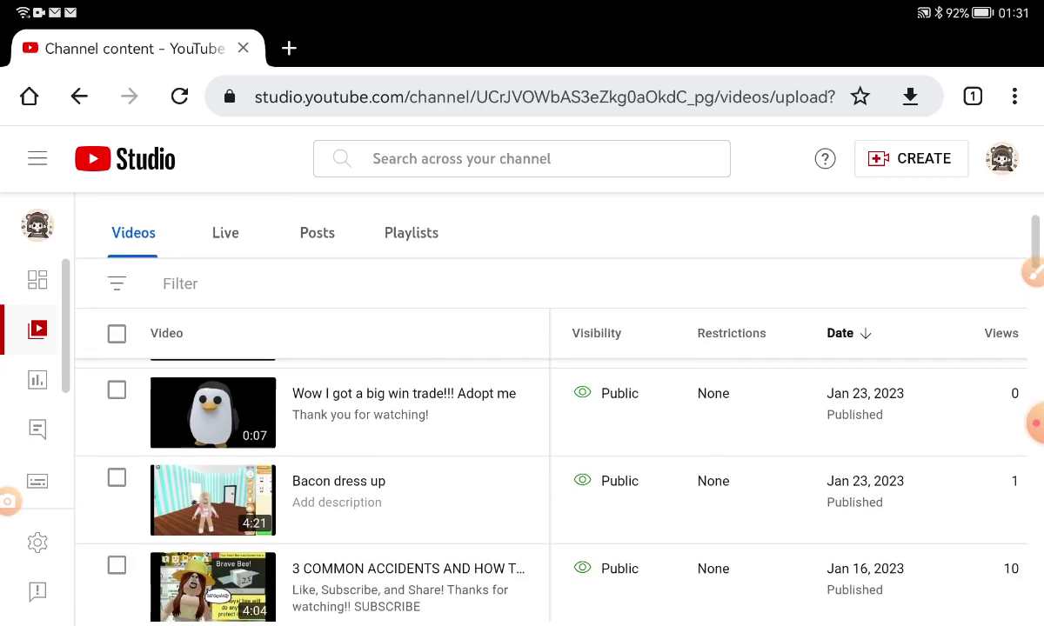
scroll(521, 470, "down", 1)
scroll(521, 470, "up", 3)
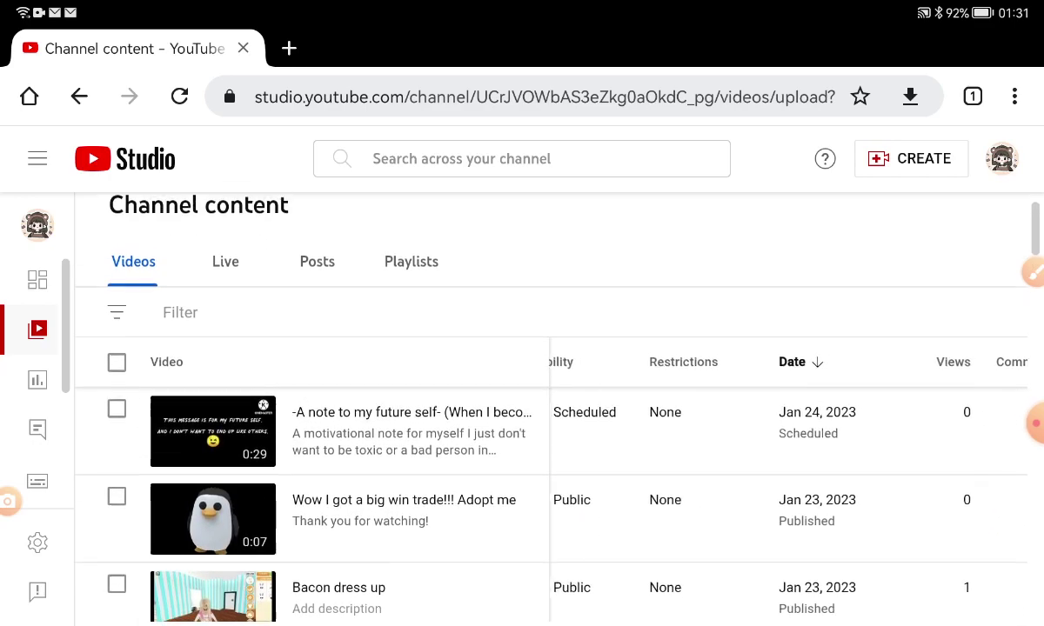
scroll(522, 470, "down", 2)
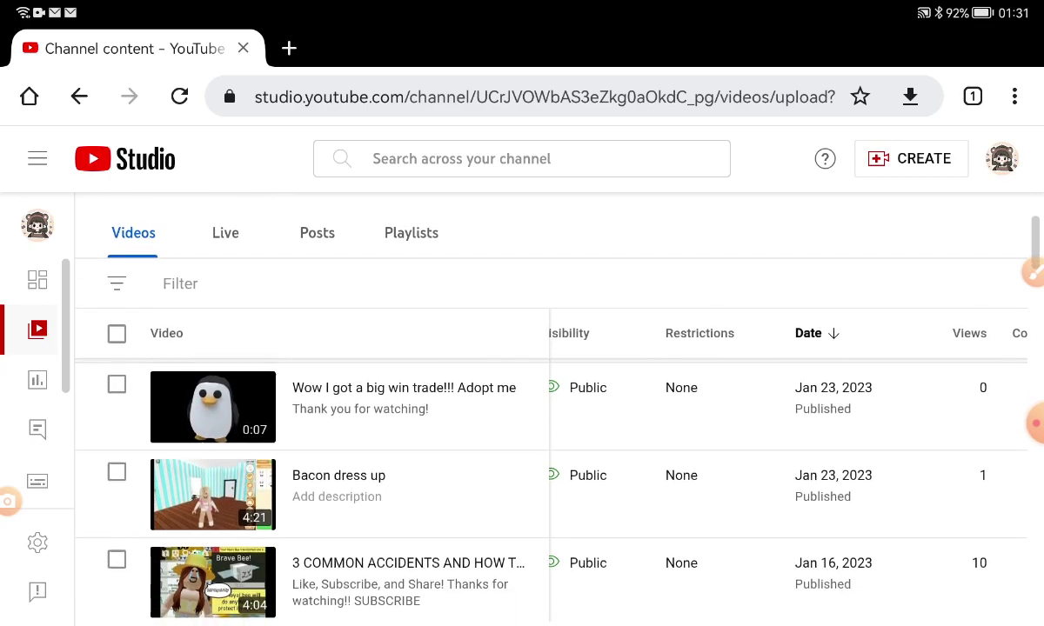
scroll(522, 470, "up", 1)
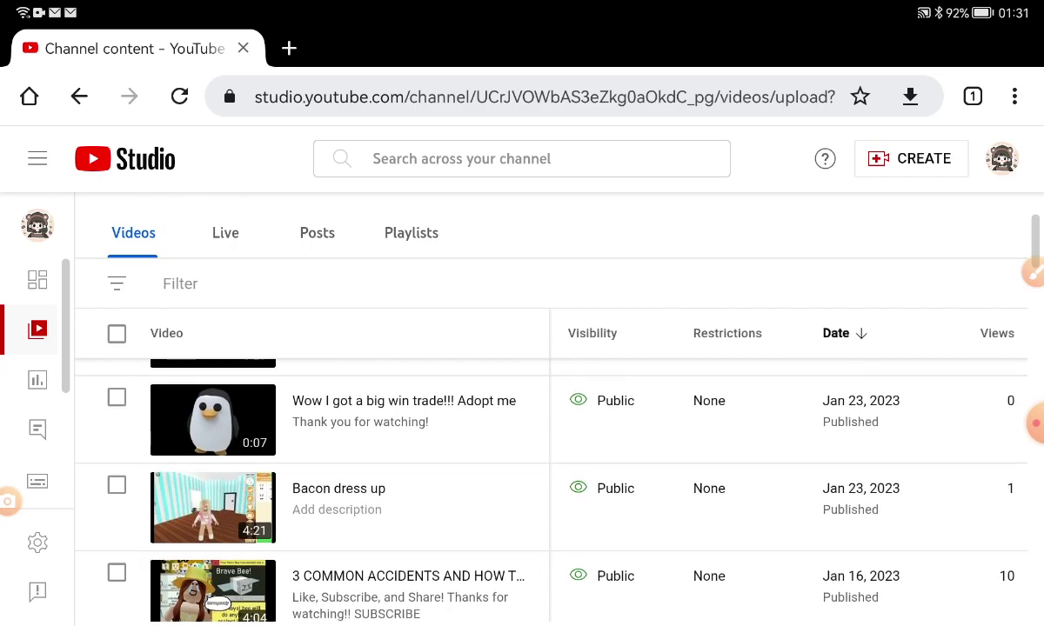
scroll(565, 470, "right", 2)
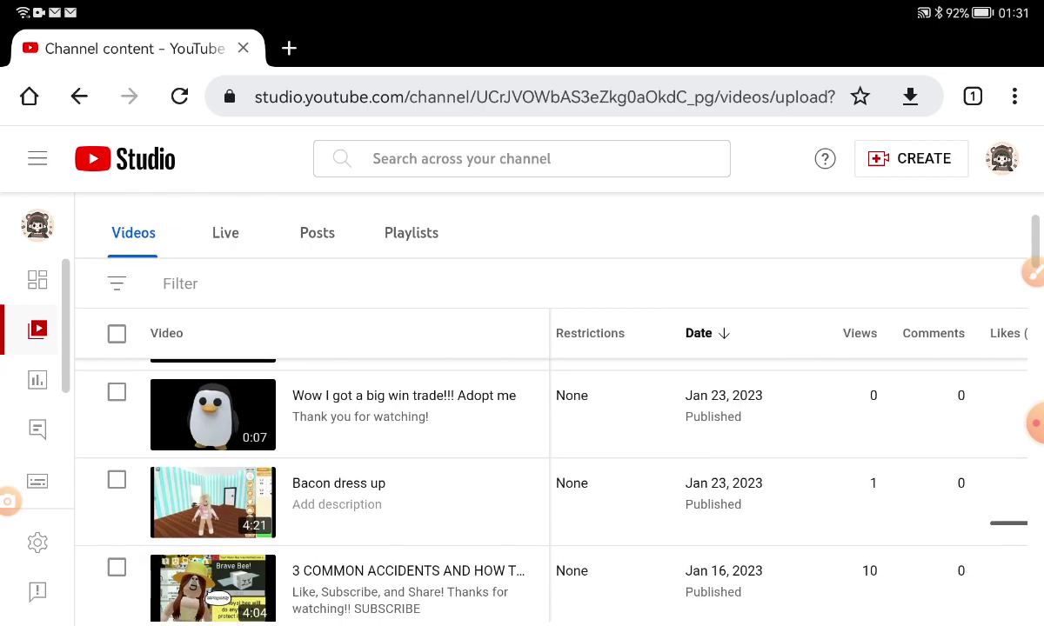